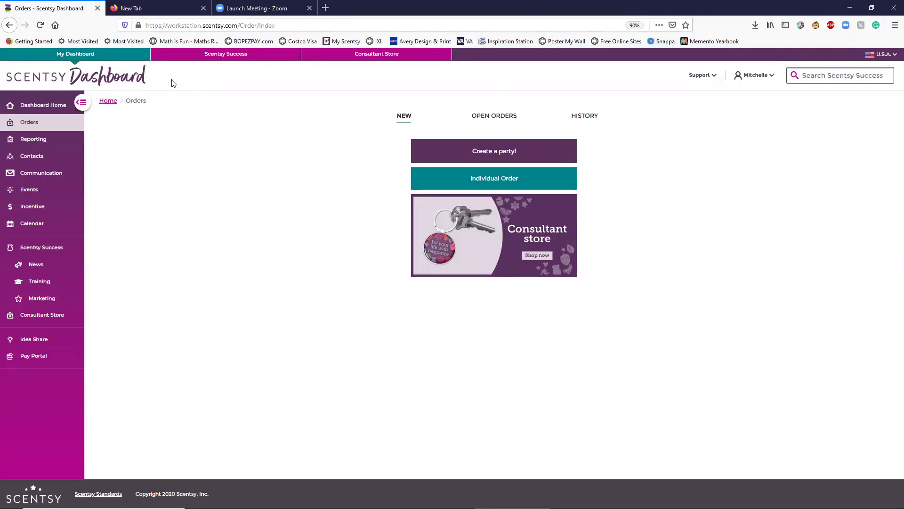
Step: Go to the Dashboard Home, then to the Orders page
click(71, 110)
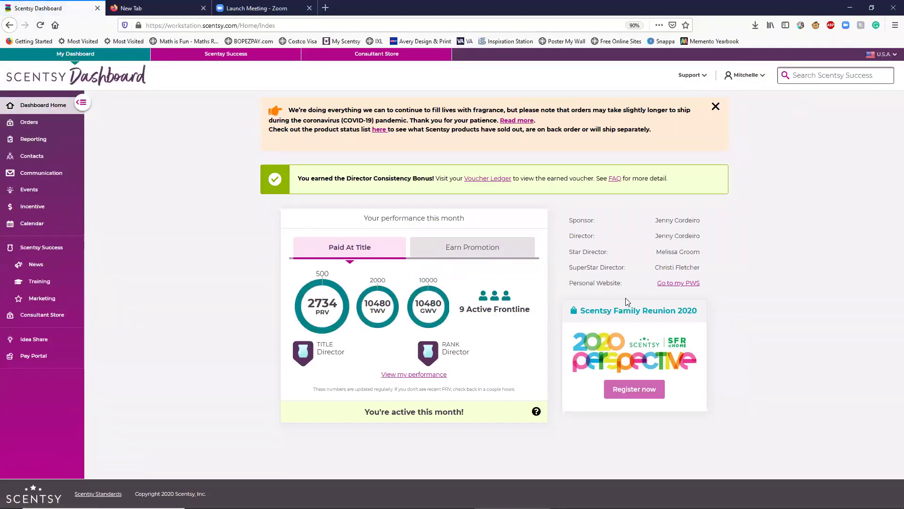
click(29, 123)
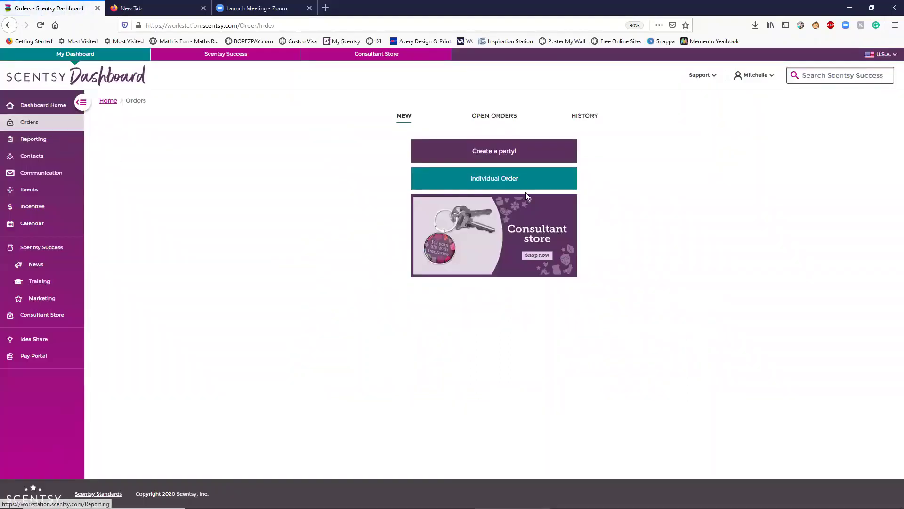
Step: Create a new party named 'Suzie's Launch Party' and continue to host info
click(490, 156)
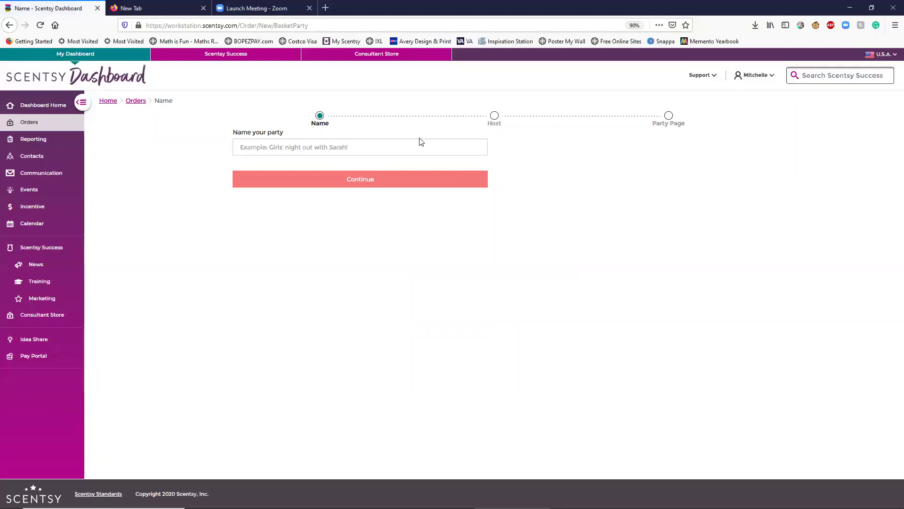
click(420, 146)
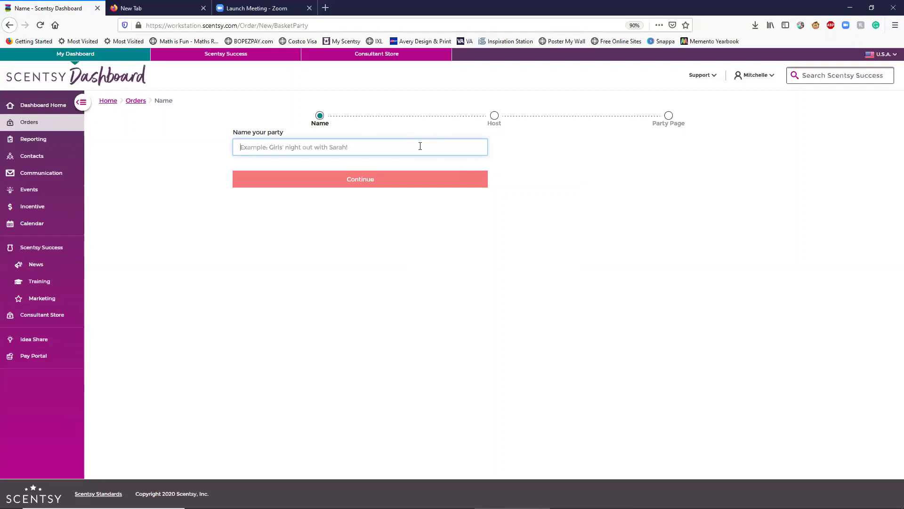
text(Su)
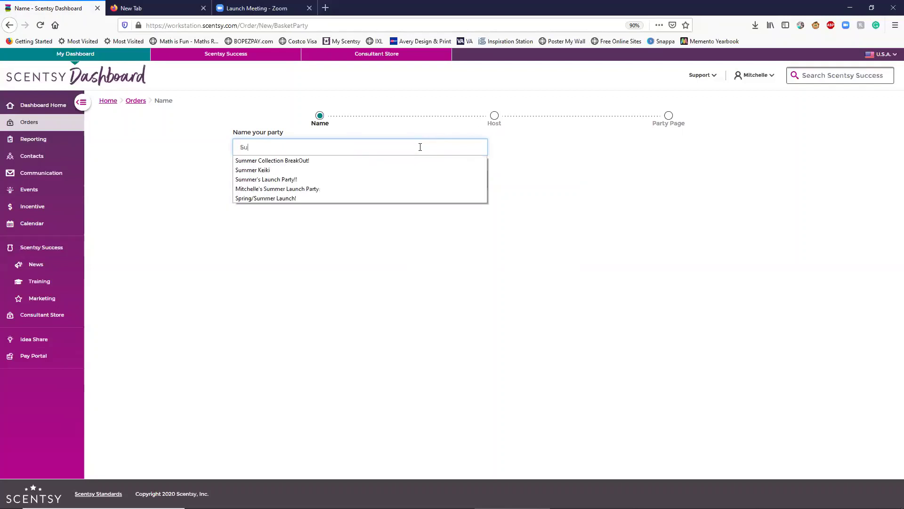
text(zie's Laun)
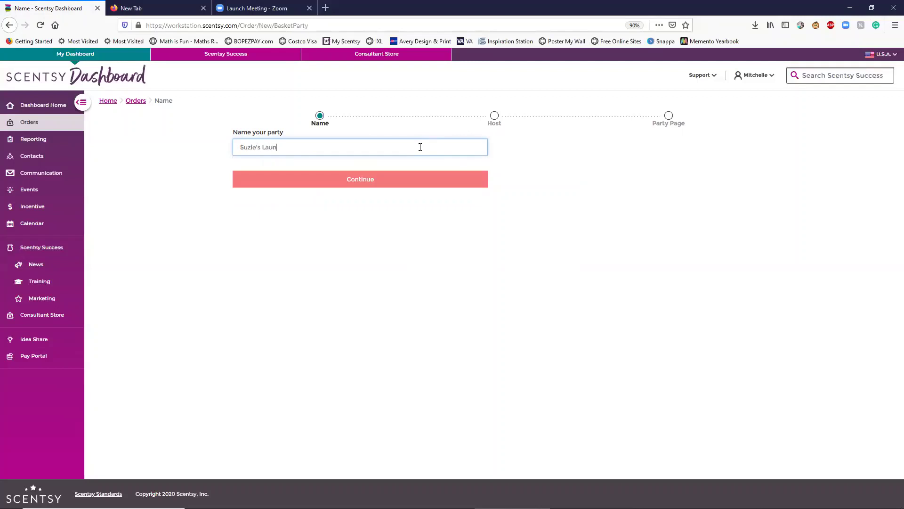
text(ch Party)
click(362, 180)
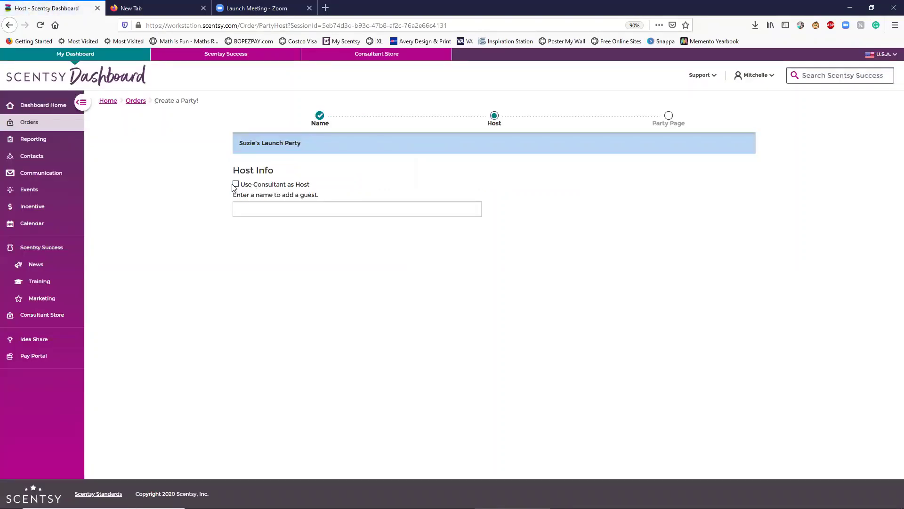
Step: Turn off 'Use Consultant as Host' and choose Example Customer as the host
click(236, 184)
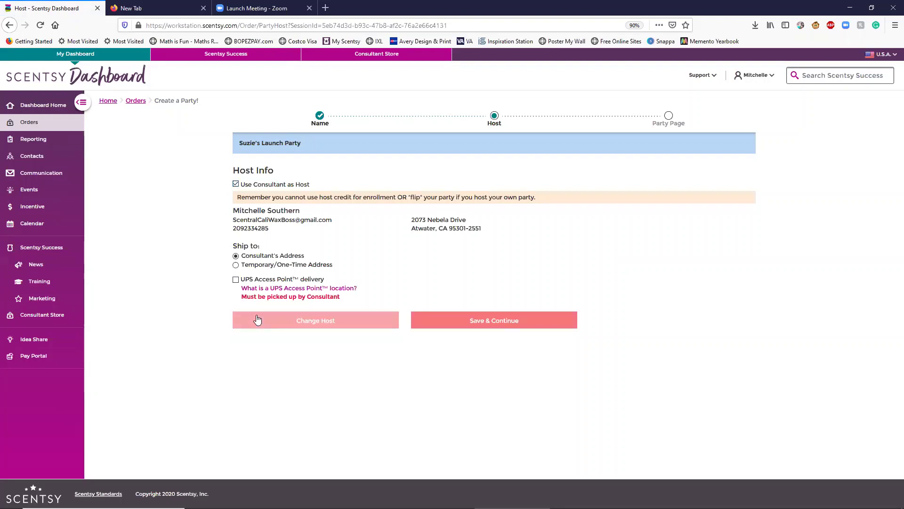
click(235, 184)
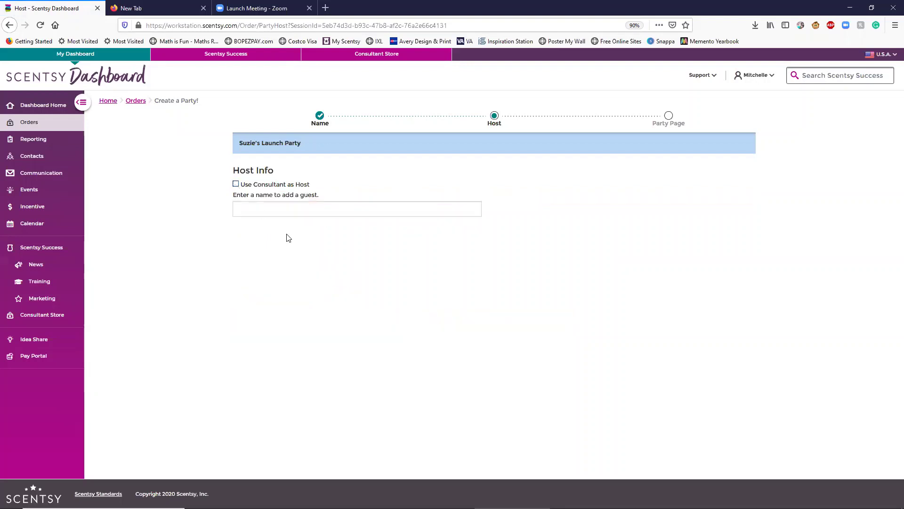
click(273, 209)
text(Example)
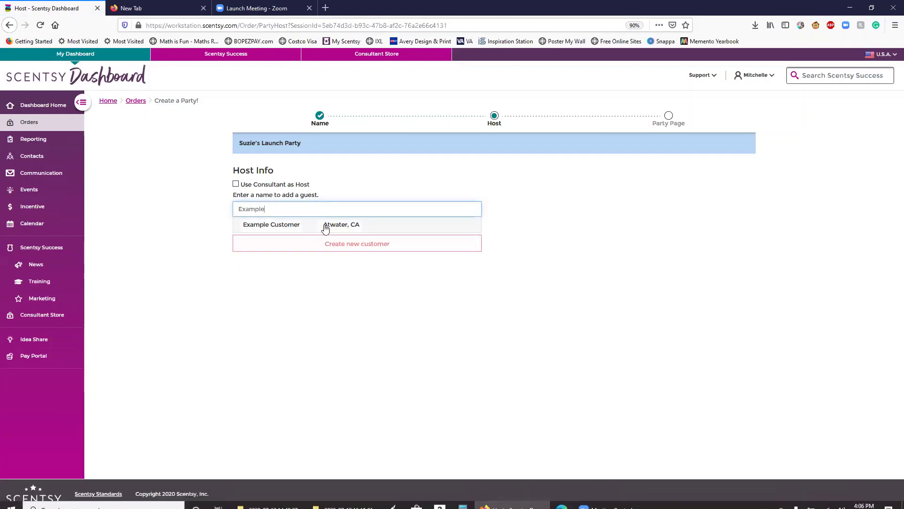
click(325, 226)
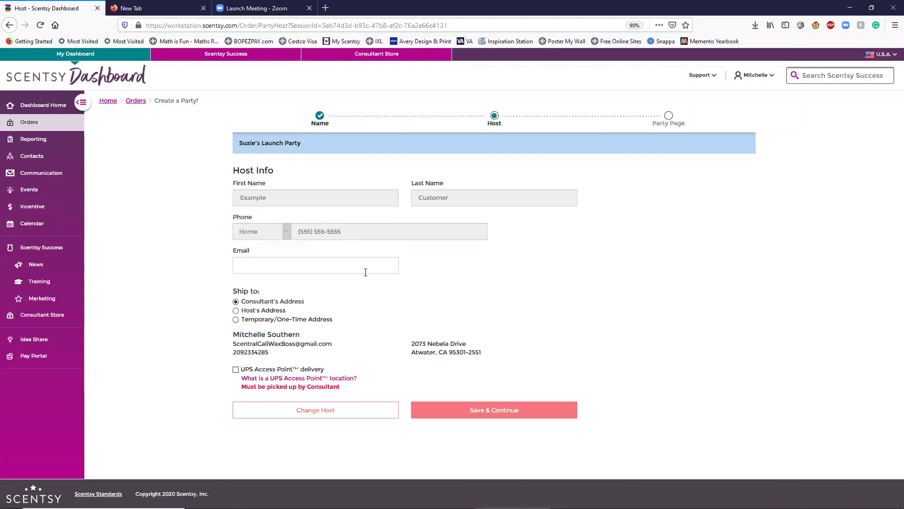
Step: Fill in the host's e-mail address from suggestions and save the host details
click(477, 417)
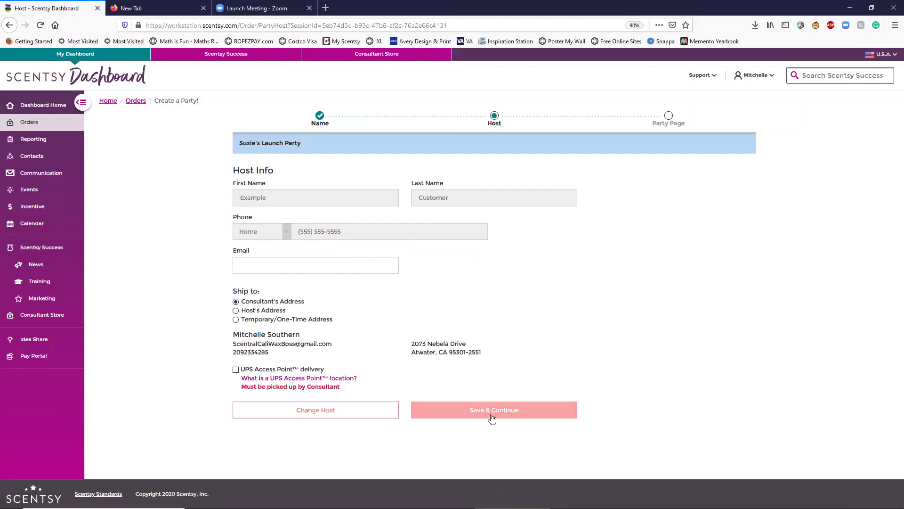
click(490, 418)
click(313, 264)
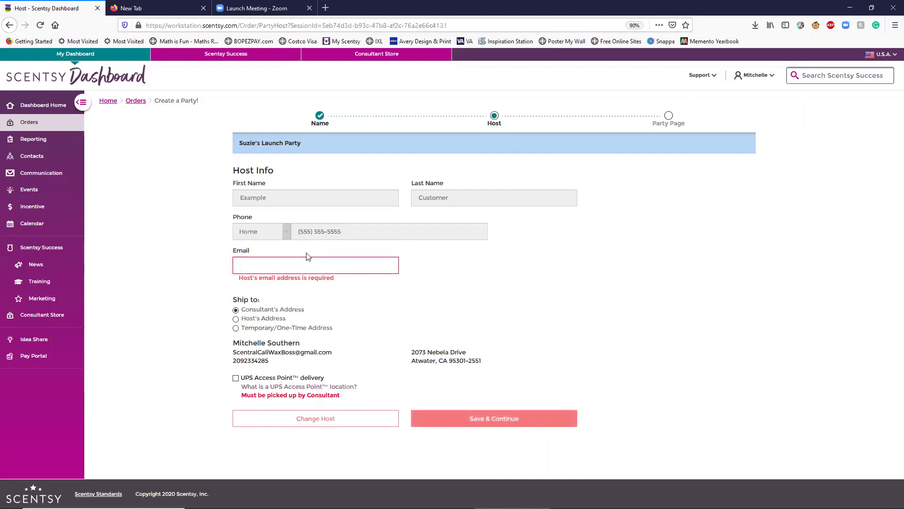
click(305, 268)
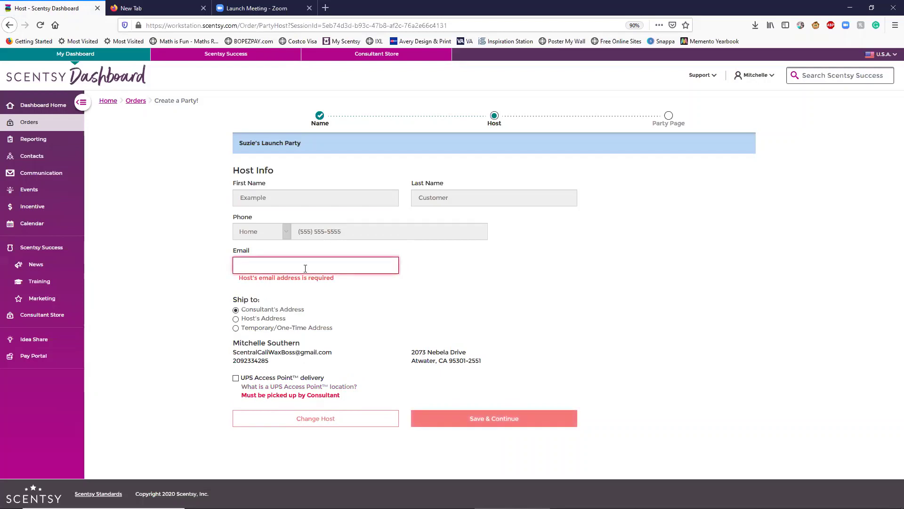
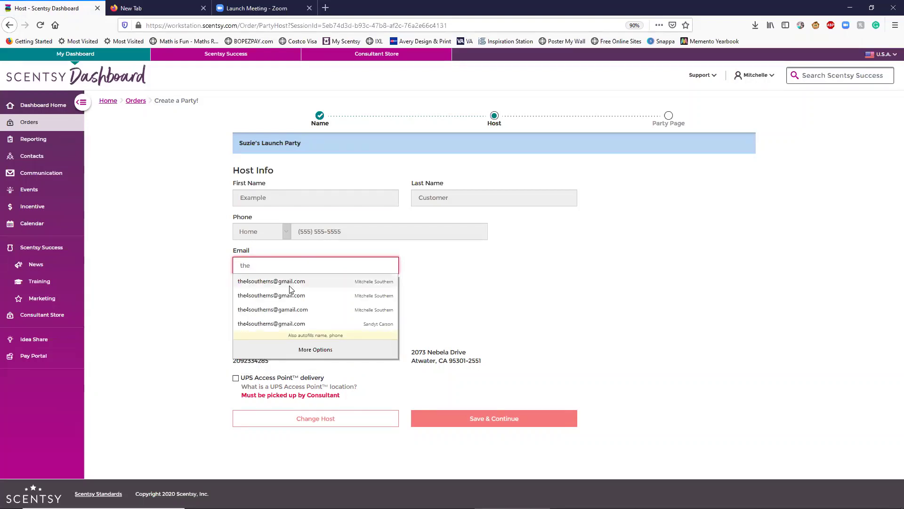
click(289, 283)
click(516, 420)
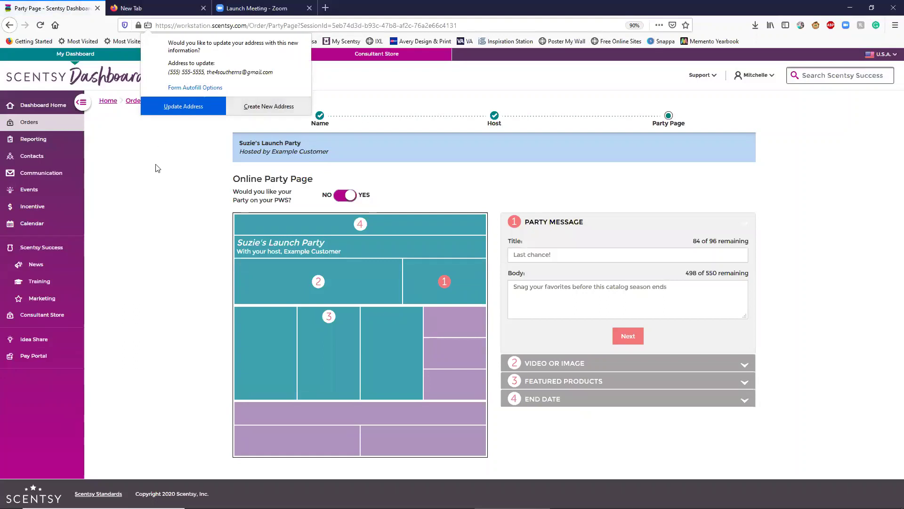
Step: Save the host as a new address and retitle the party message 'Welcome to my launch party!'
click(277, 106)
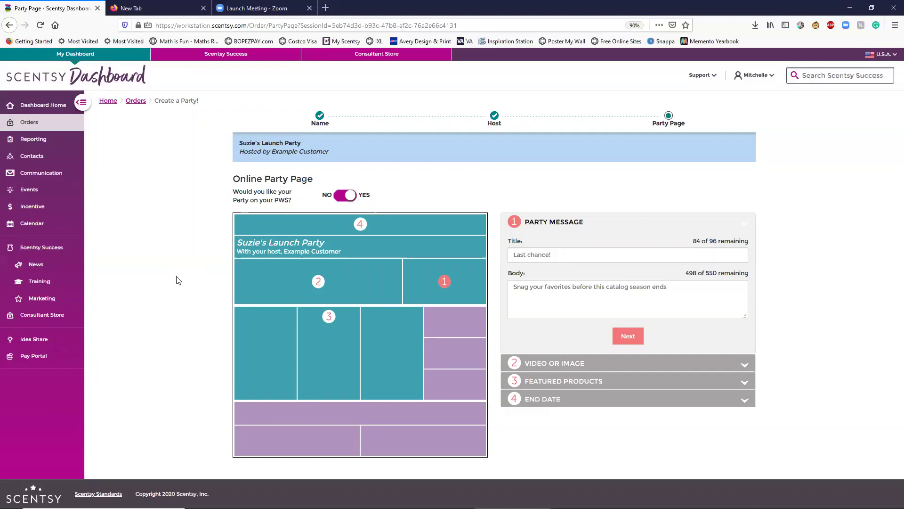
click(567, 255)
key(BackSpace)
key(BackSpace)
key(BackSpace)
key(BackSpace)
key(BackSpace)
key(BackSpace)
key(BackSpace)
key(BackSpace)
key(BackSpace)
key(BackSpace)
key(BackSpace)
key(BackSpace)
text(W)
key(BackSpace)
text(Wle)
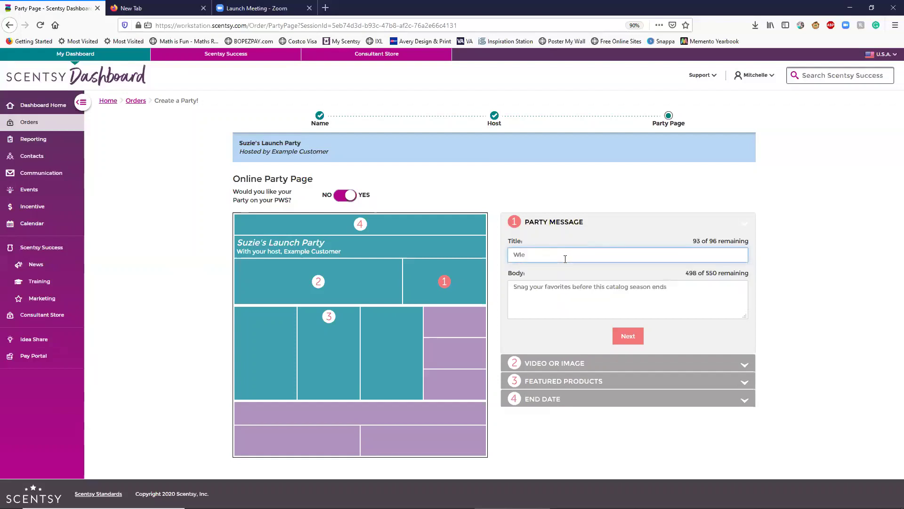
key(BackSpace)
key(BackSpace)
text(elcome to my launch party!)
click(708, 291)
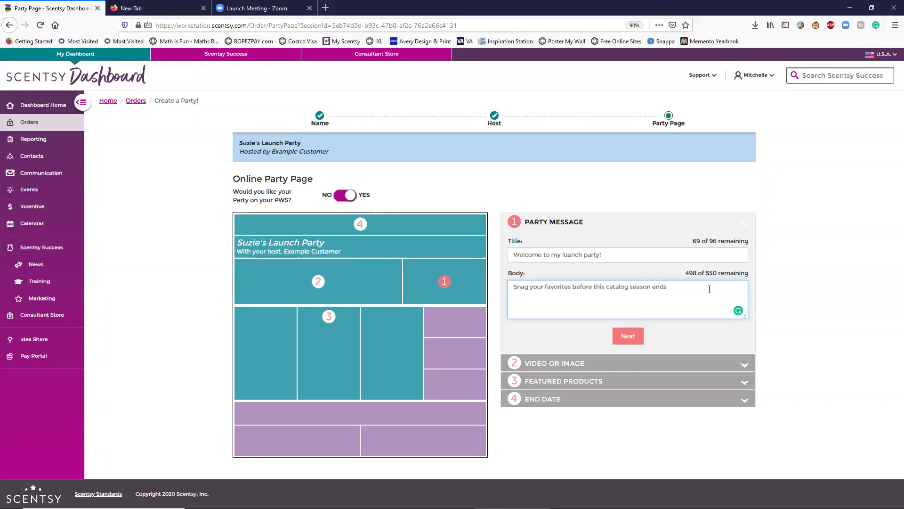
click(636, 335)
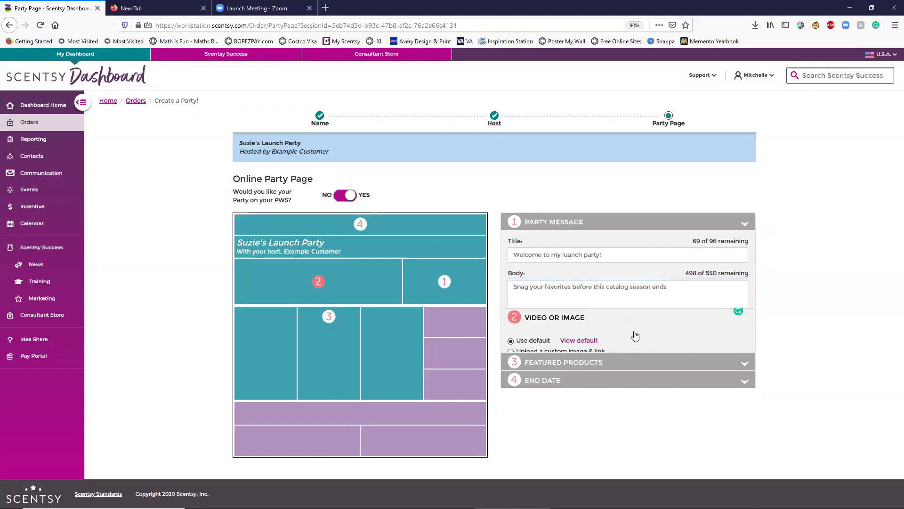
Step: Preview the default party page image, then keep it and move on
mouse_move(579, 268)
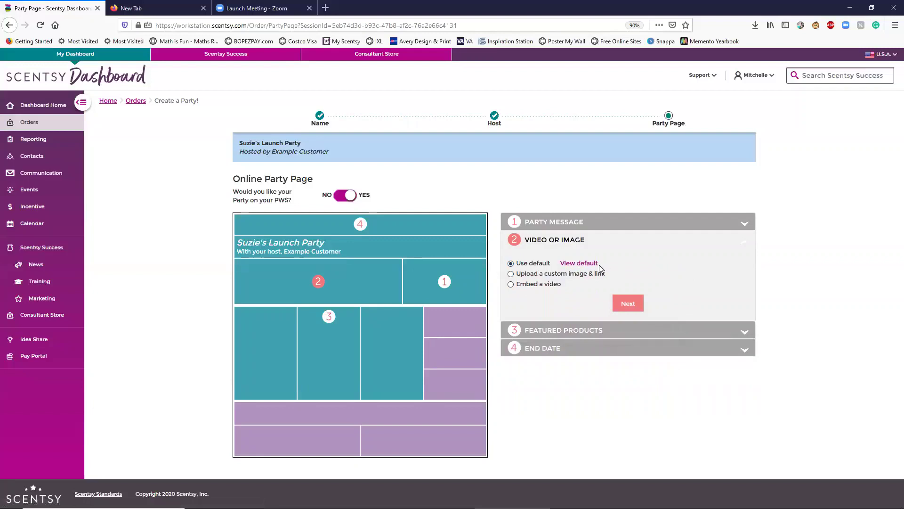
click(584, 268)
click(624, 304)
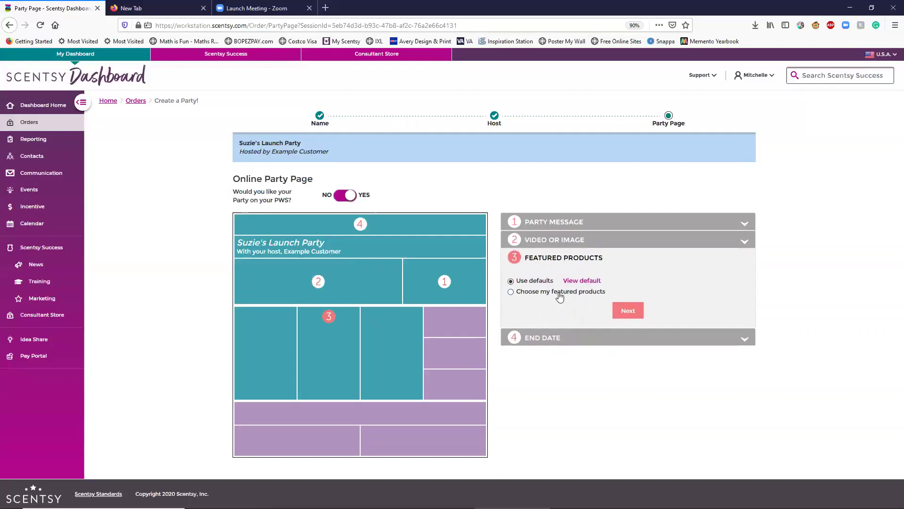
Step: Switch to choosing your own featured products and pick 3 Counter Cleaners first
click(582, 282)
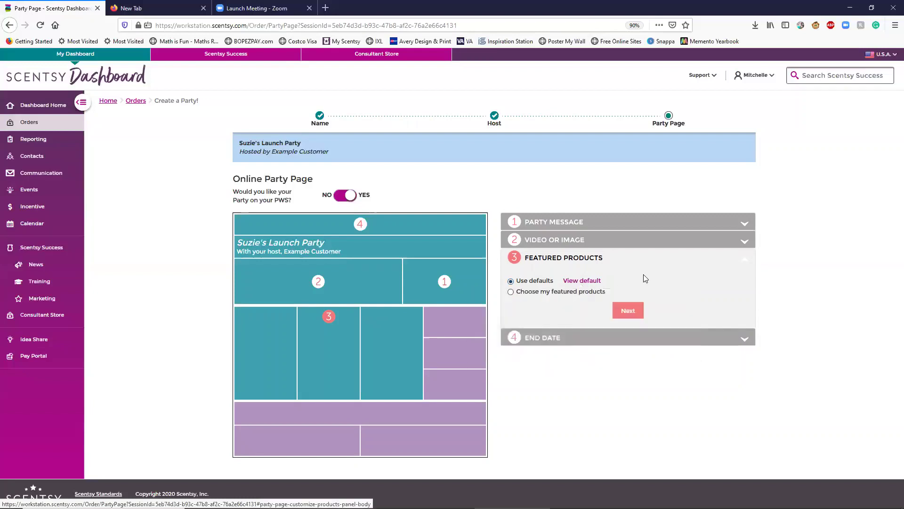
click(518, 293)
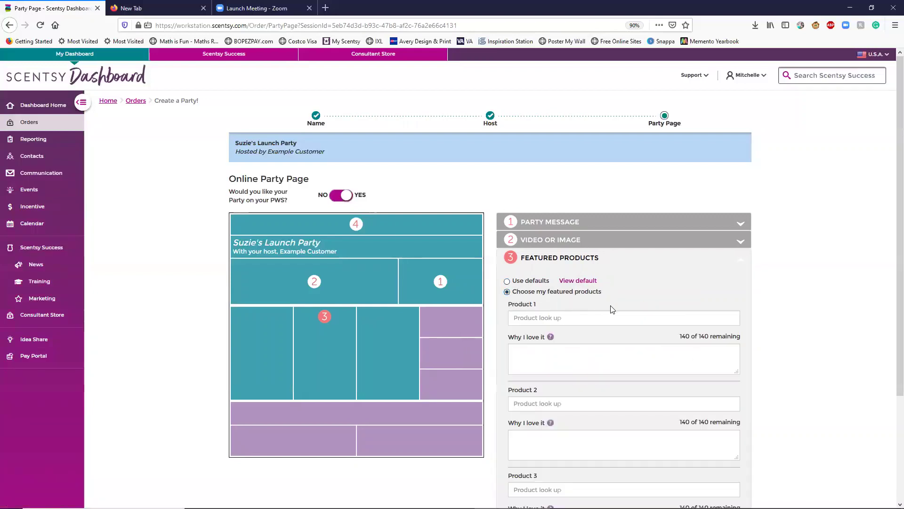
click(587, 311)
text(3)
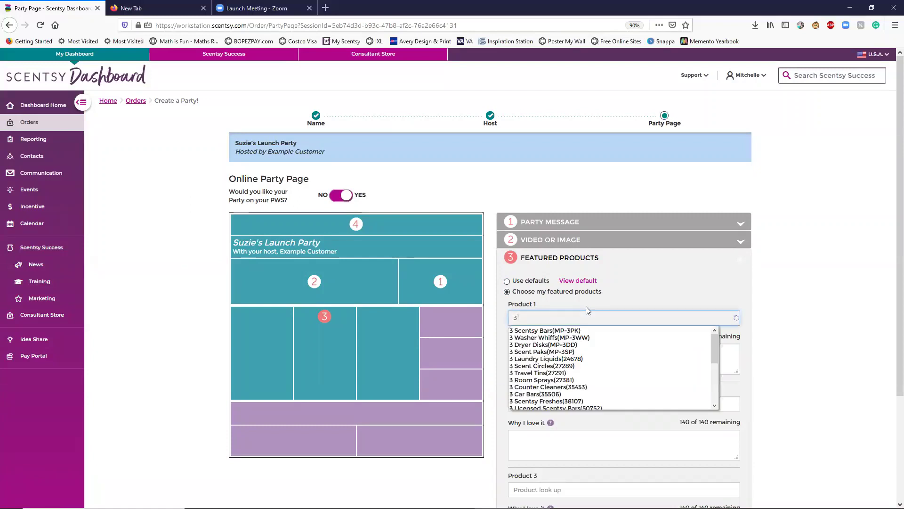
click(559, 384)
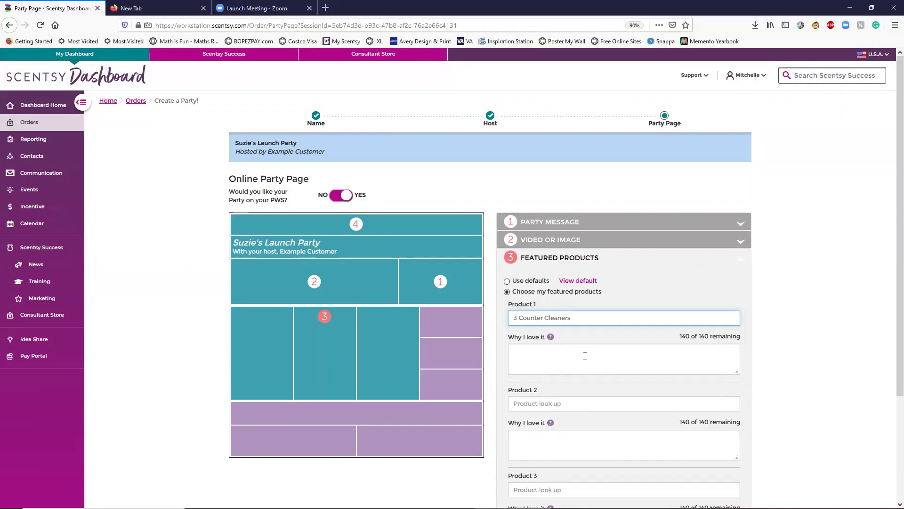
Step: Add Love Is All You Need Warmer and Renew Diffuser as the second and third products
click(553, 402)
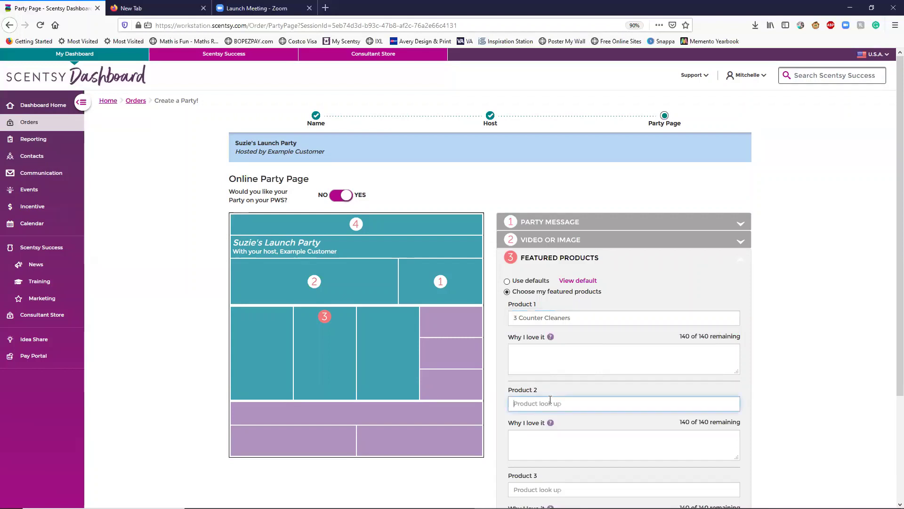
text(Love)
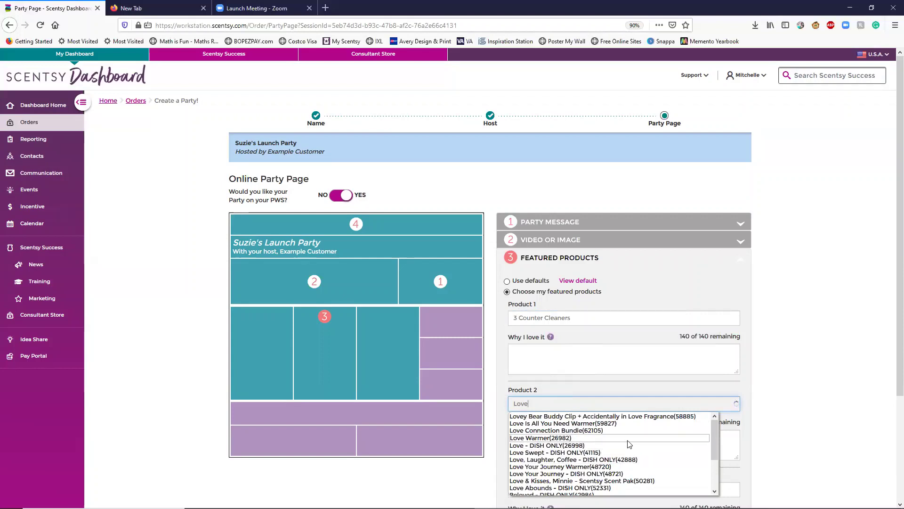
click(620, 423)
scroll(619, 429, down, 3)
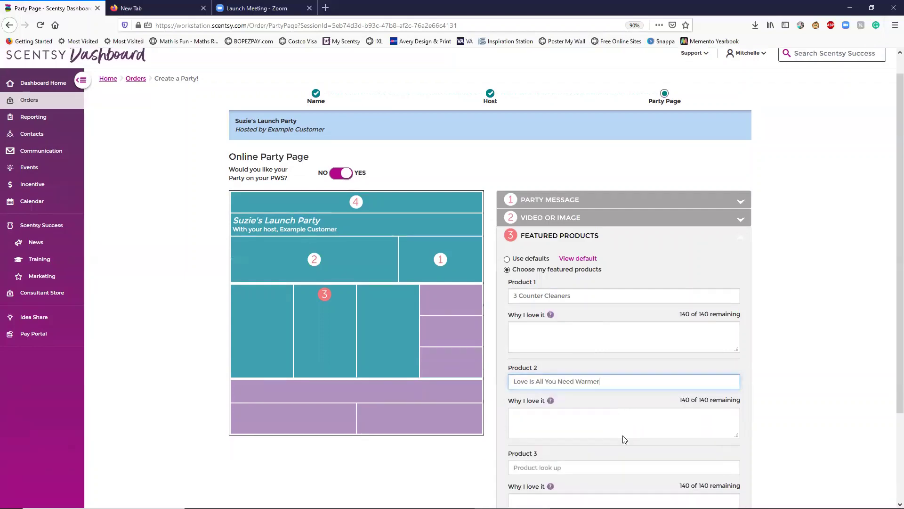
click(619, 304)
click(569, 353)
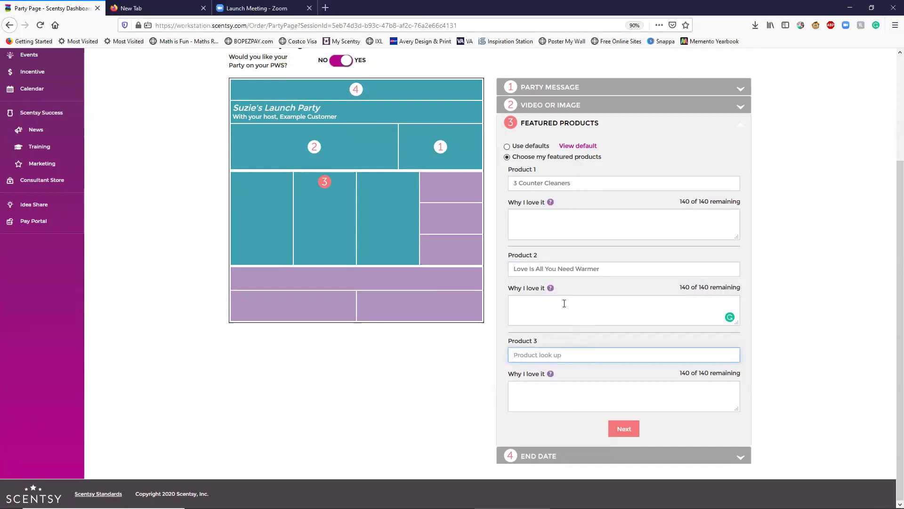
text(diffuser)
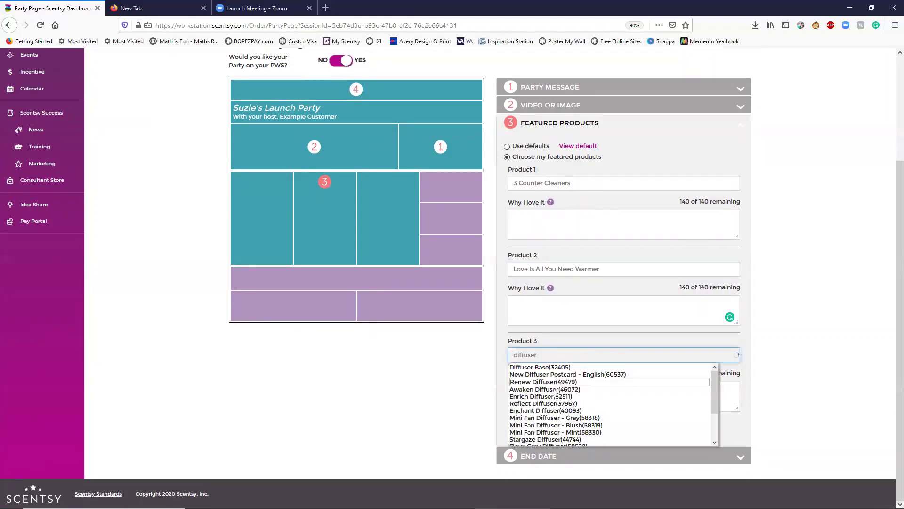
click(558, 382)
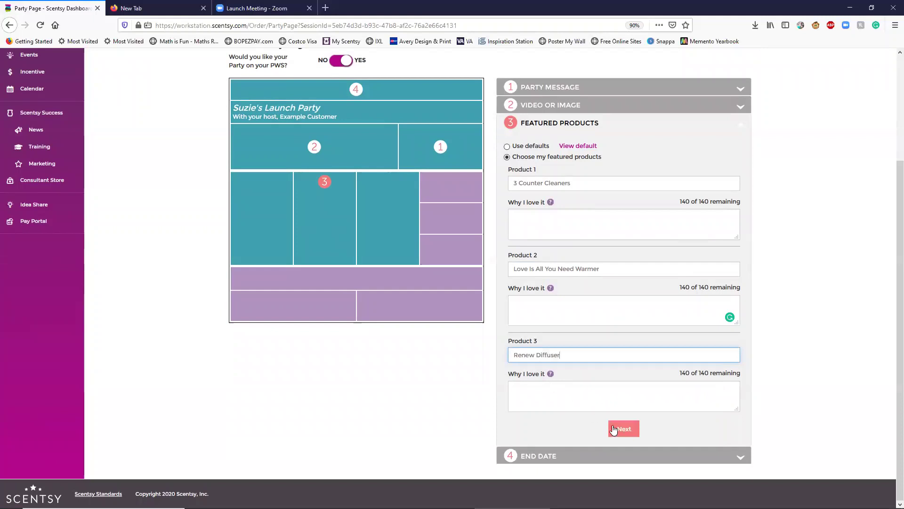
Step: Fill each product's 'Why I love it' box with placeholder text
click(629, 417)
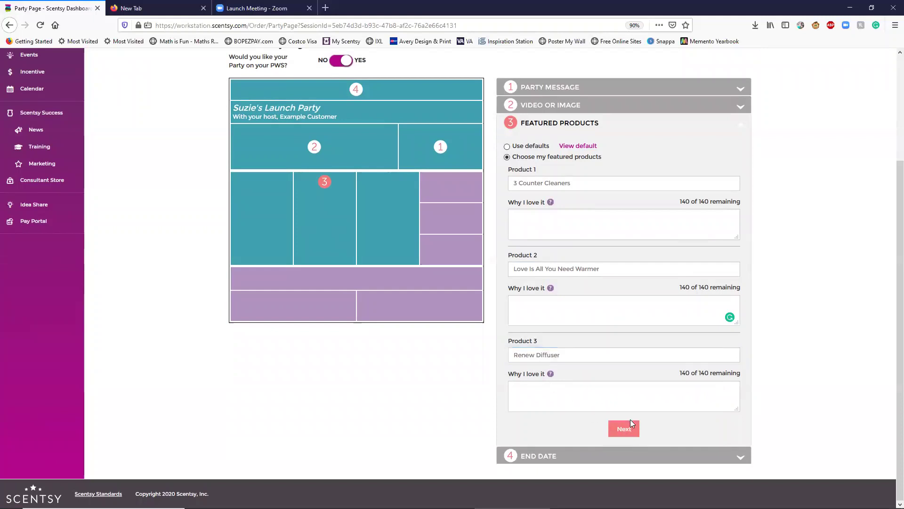
double_click(631, 426)
click(540, 223)
text(skdfhaskjdf)
key(Tab)
key(Tab)
text(sdlfkjsldfkj)
key(Tab)
key(Tab)
text(slkdjfslkdjf)
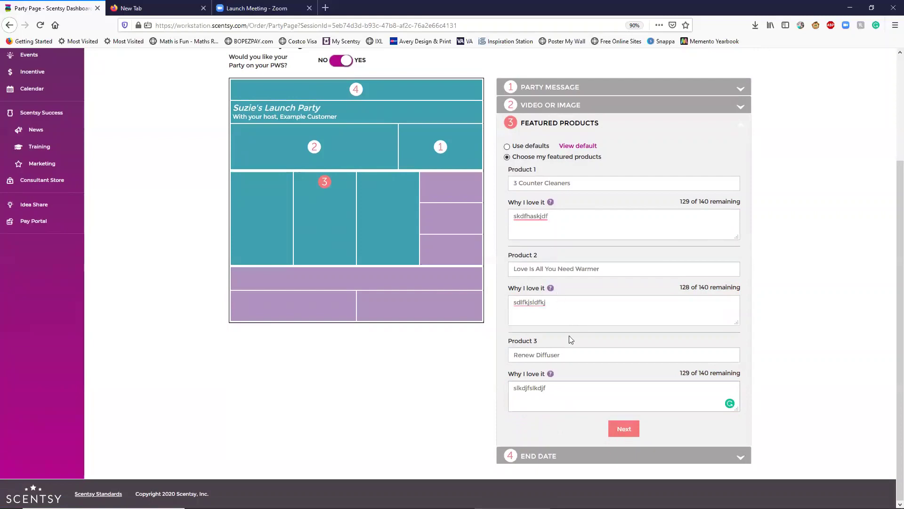
Step: Set the party page end date to 08/22/2020 and create the page
click(624, 429)
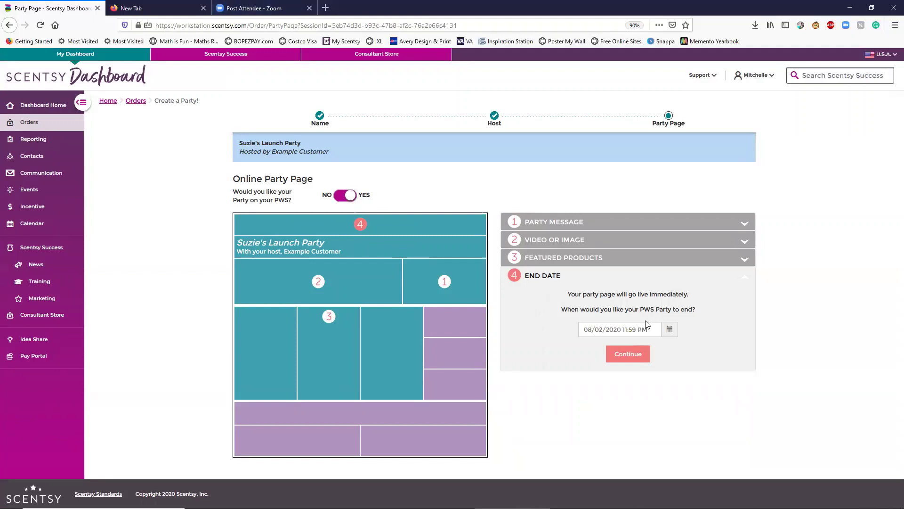
click(670, 330)
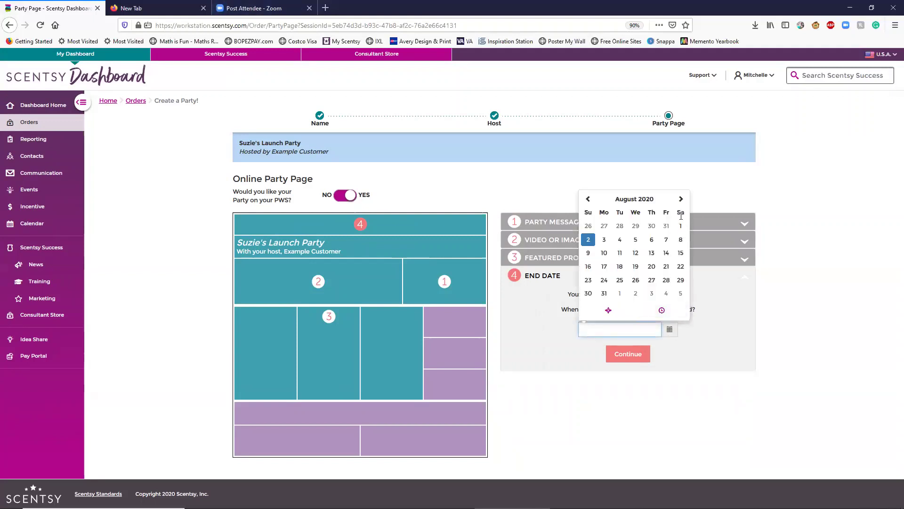
click(680, 267)
click(634, 354)
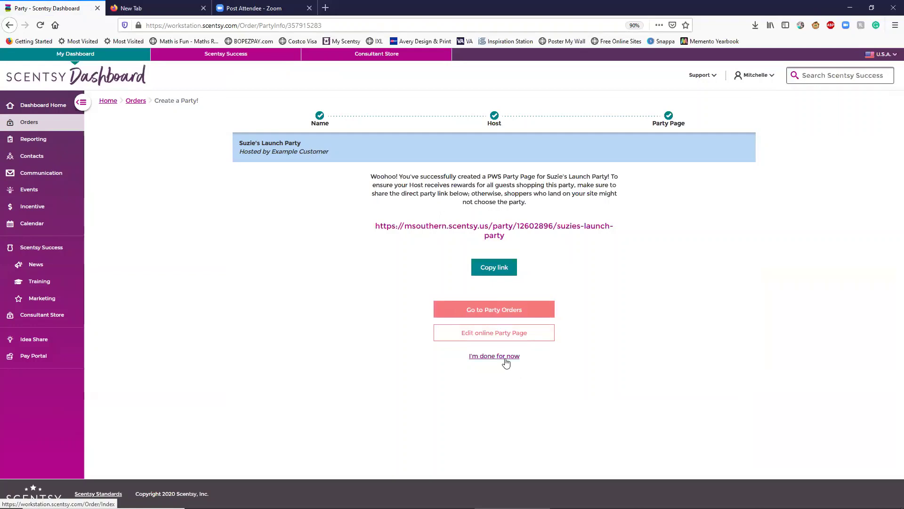
Step: Go to Party Orders, then return through Dashboard Home to the Orders page
click(509, 312)
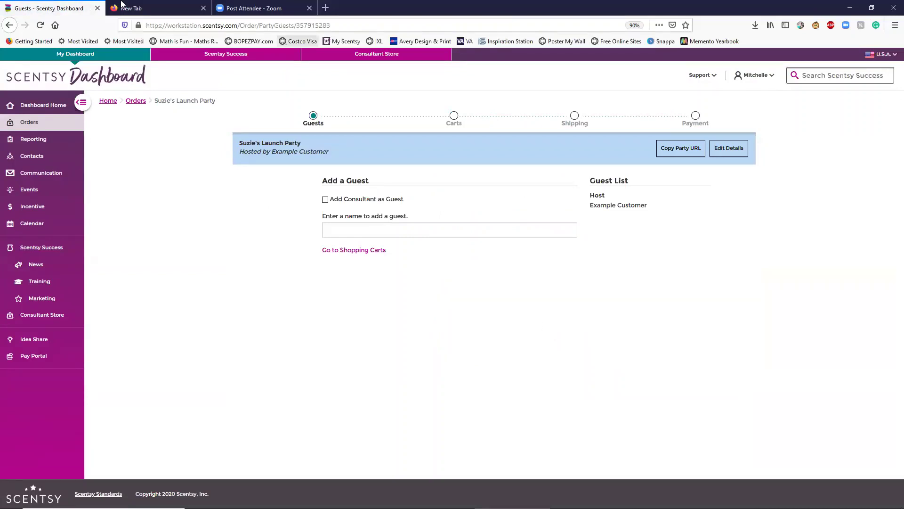
click(23, 98)
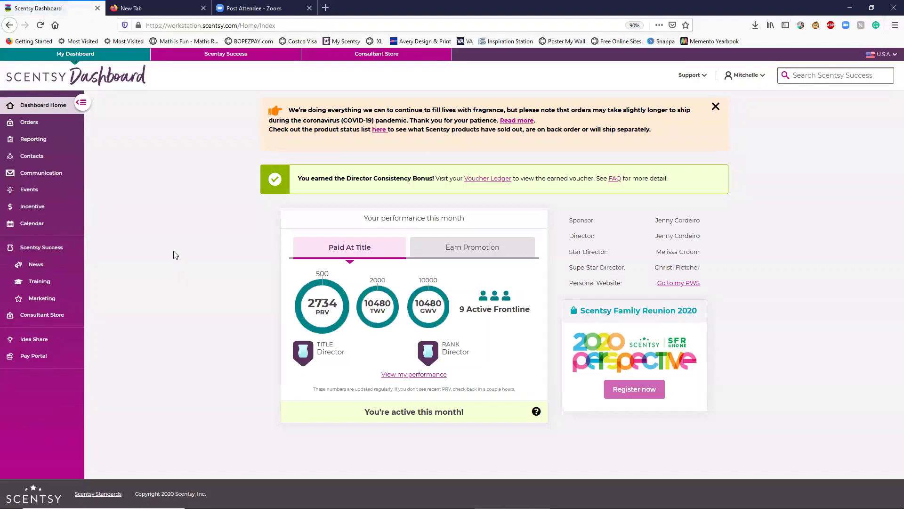
click(29, 127)
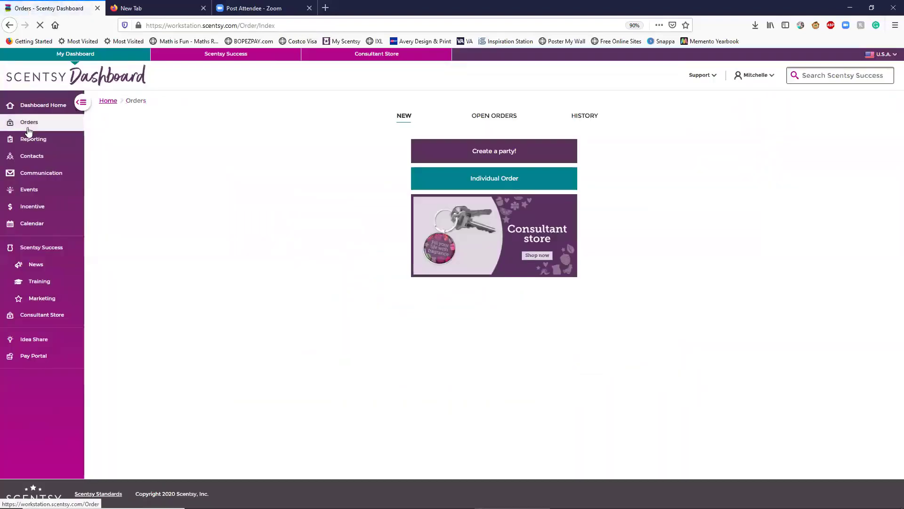
Step: Open Suzie's Launch Party from open orders and add the consultant as a guest
click(503, 116)
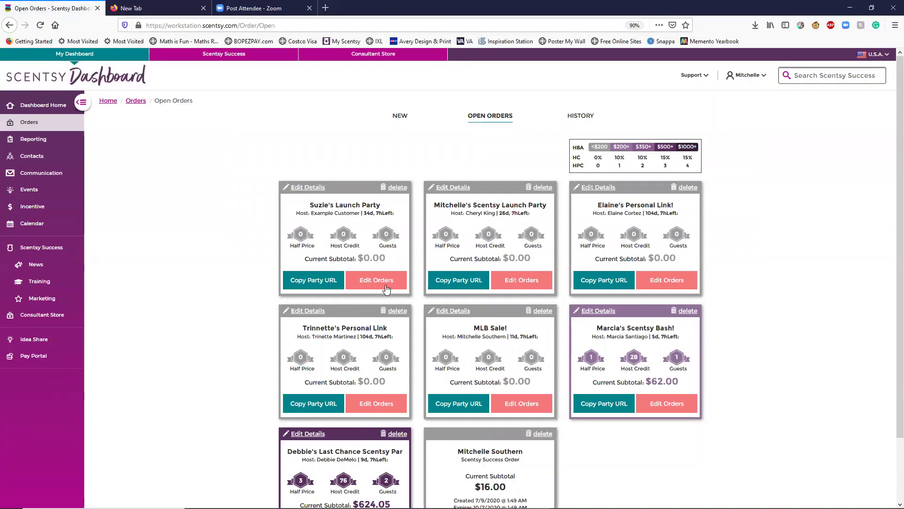
click(384, 285)
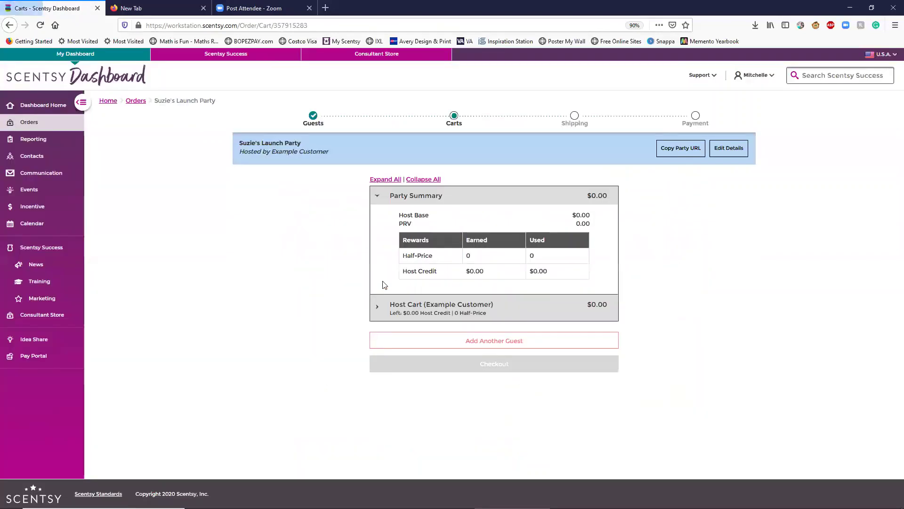
click(508, 346)
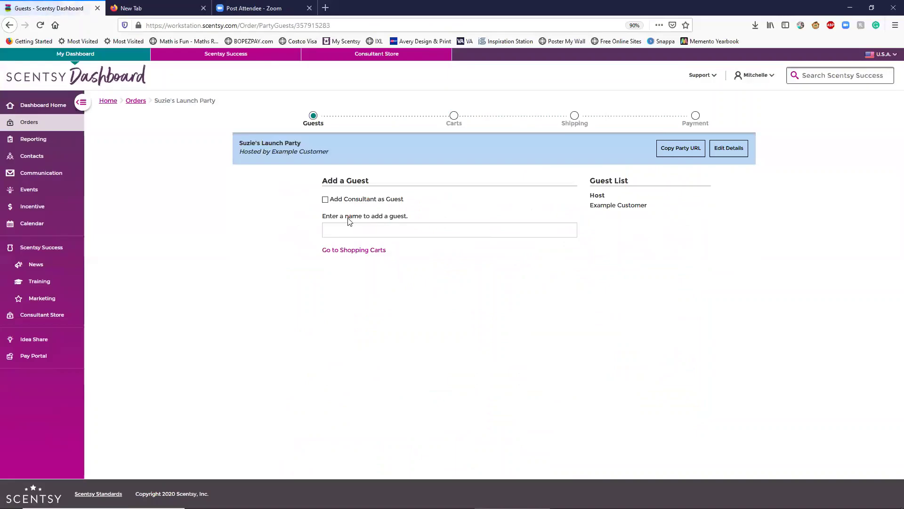
click(325, 199)
click(437, 321)
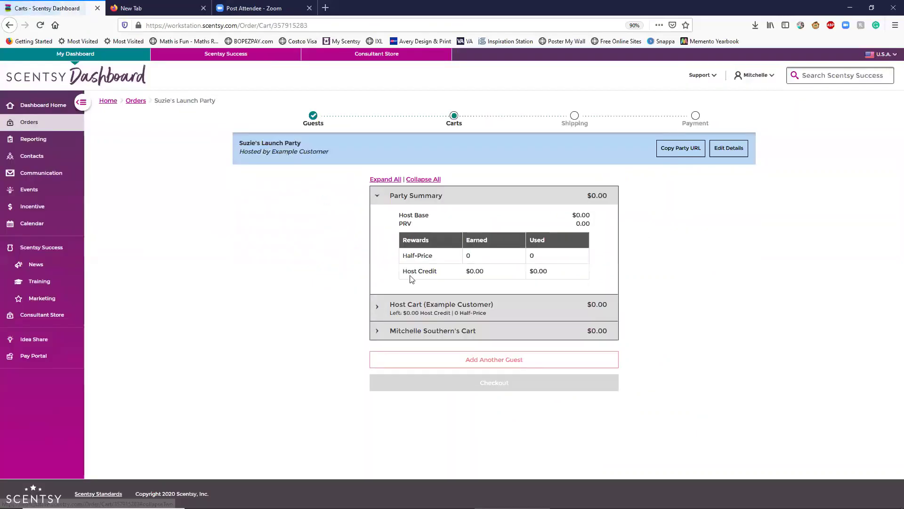
Step: Browse the host and consultant carts, checking the host's credit balance and half-price rewards
click(456, 307)
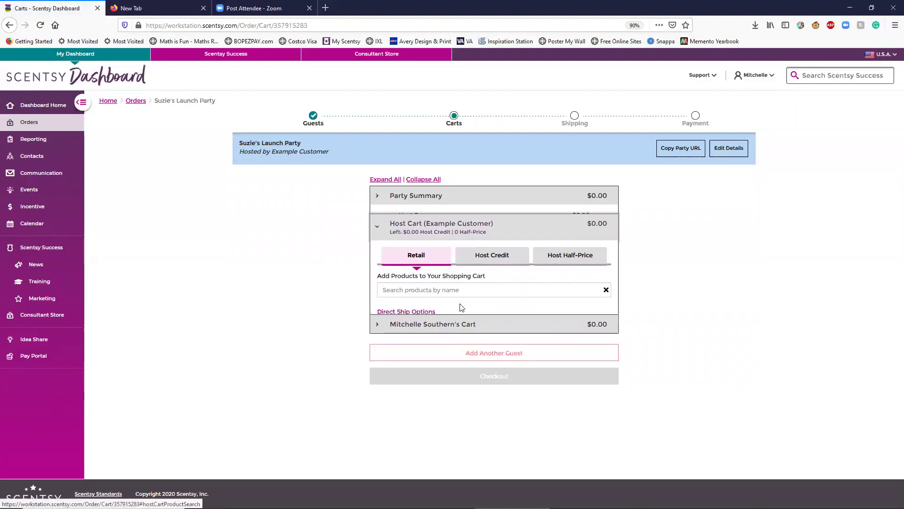
click(488, 328)
click(492, 245)
click(481, 219)
click(492, 246)
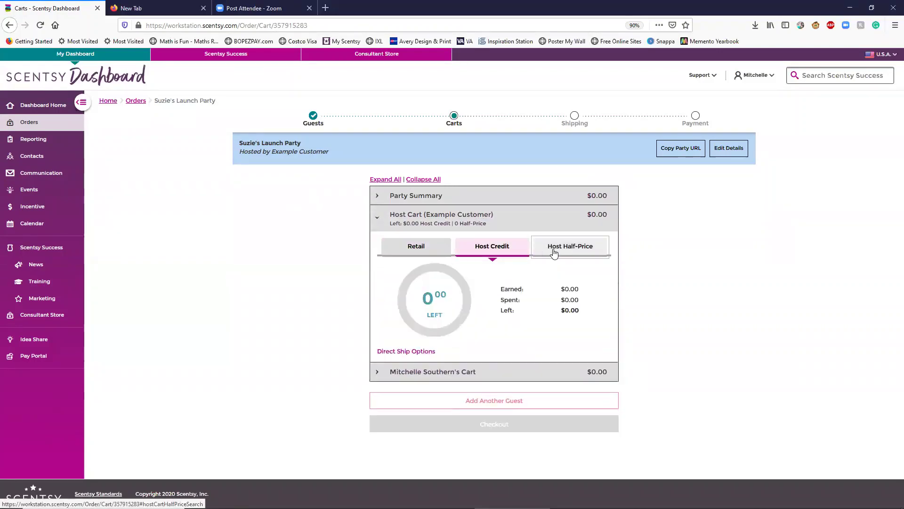
click(570, 246)
click(411, 255)
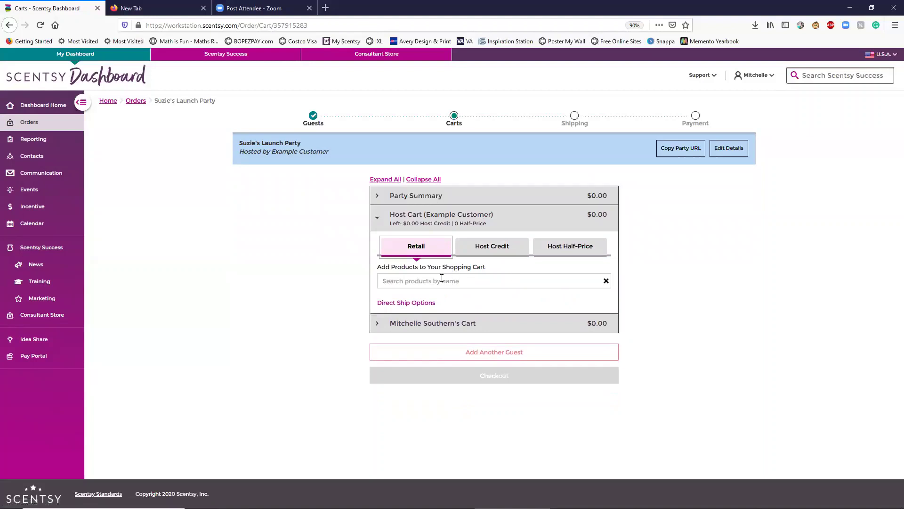
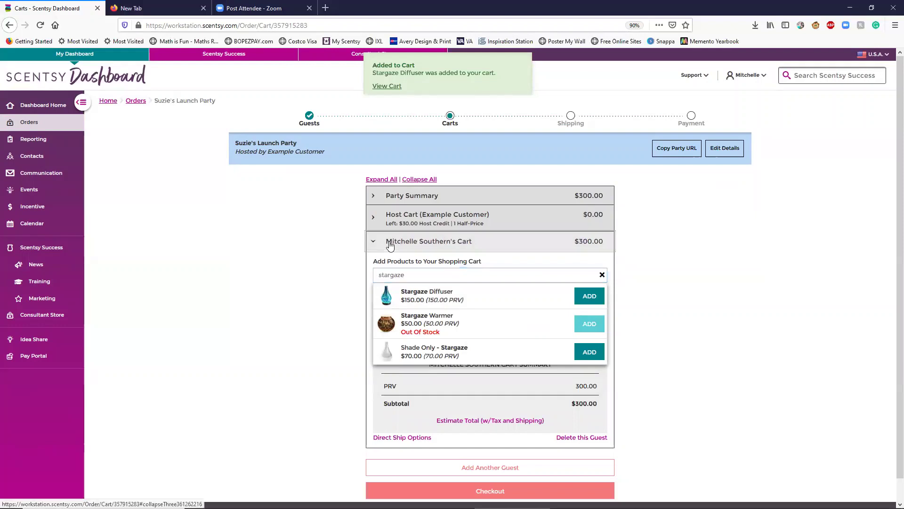
Step: Add the Stargaze Diffuser to the host's cart with quantity 2, bringing it to $300.00
click(479, 228)
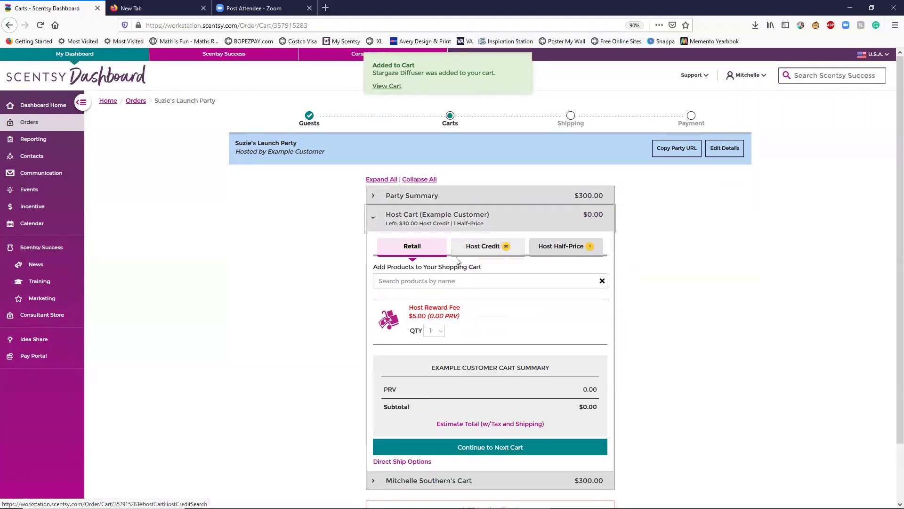
click(423, 280)
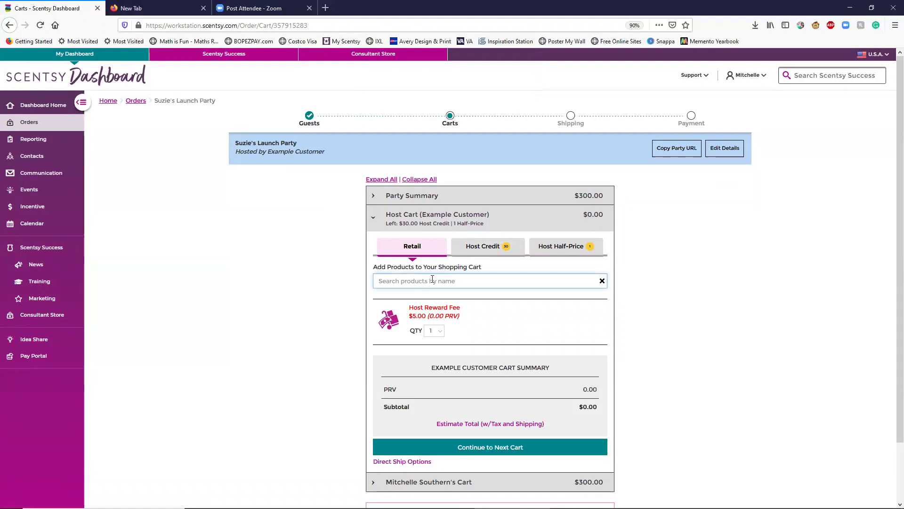
text(Stargaze)
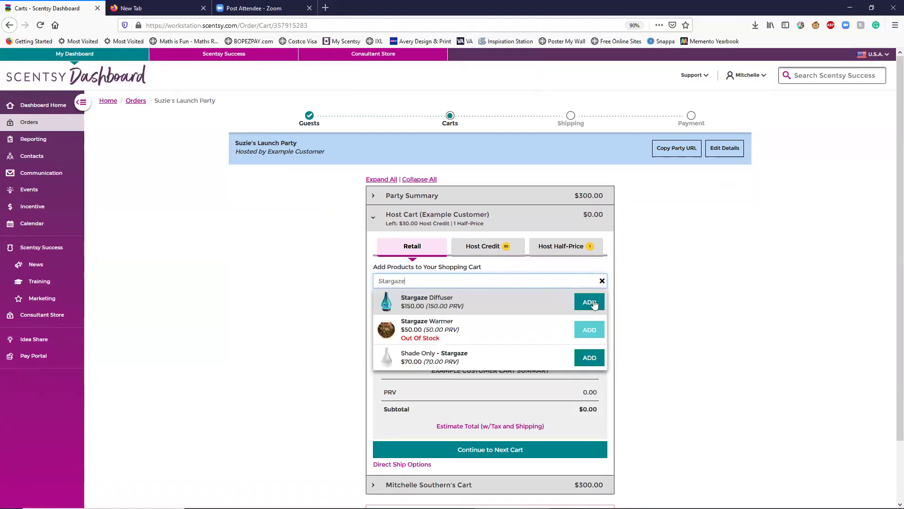
click(589, 302)
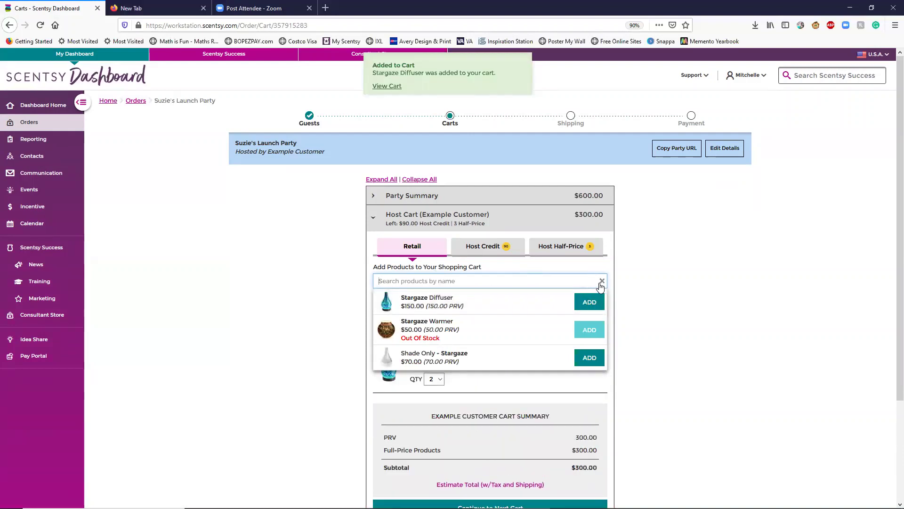
click(601, 282)
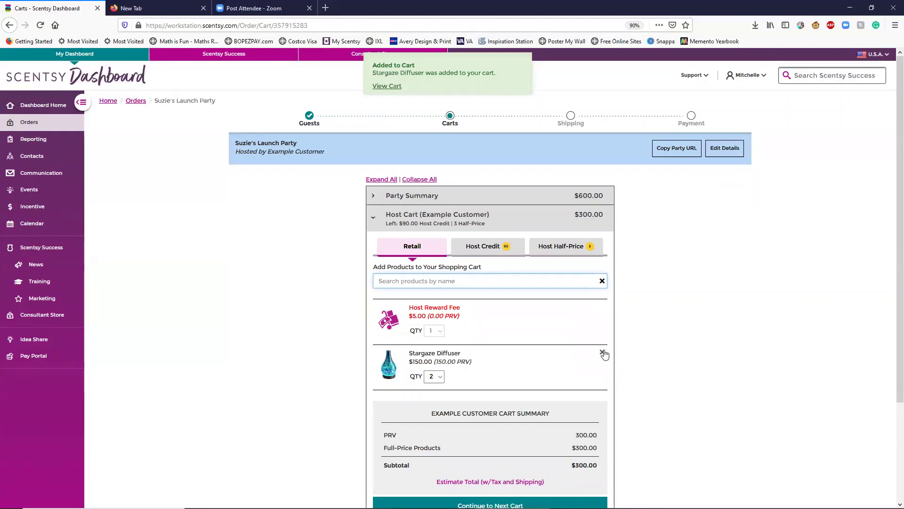
click(434, 375)
click(431, 385)
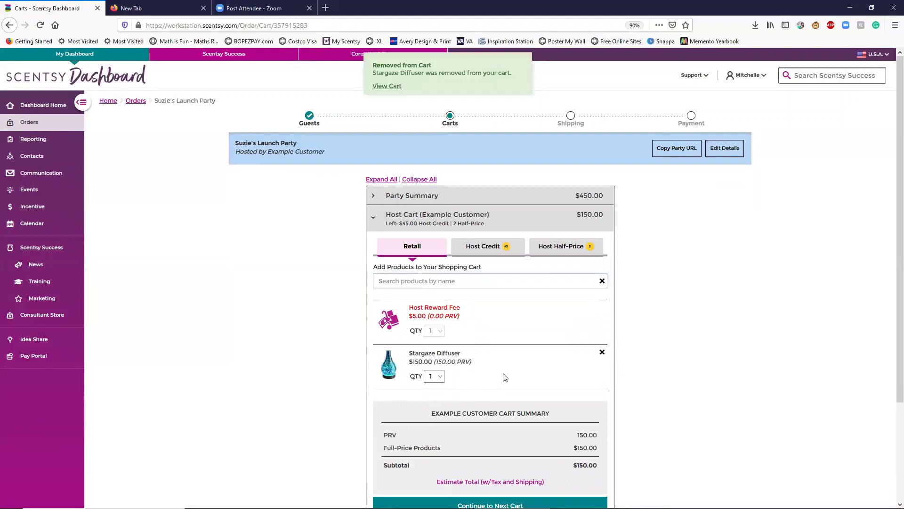
click(440, 376)
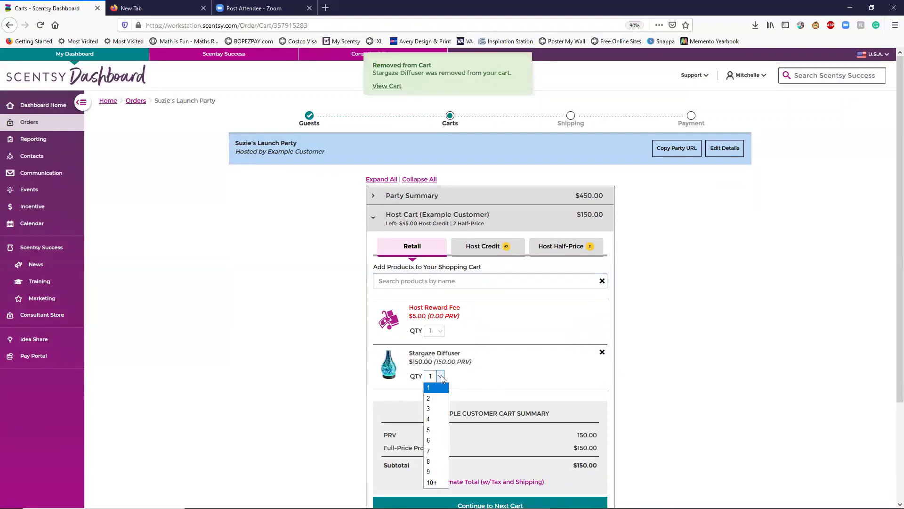
click(429, 398)
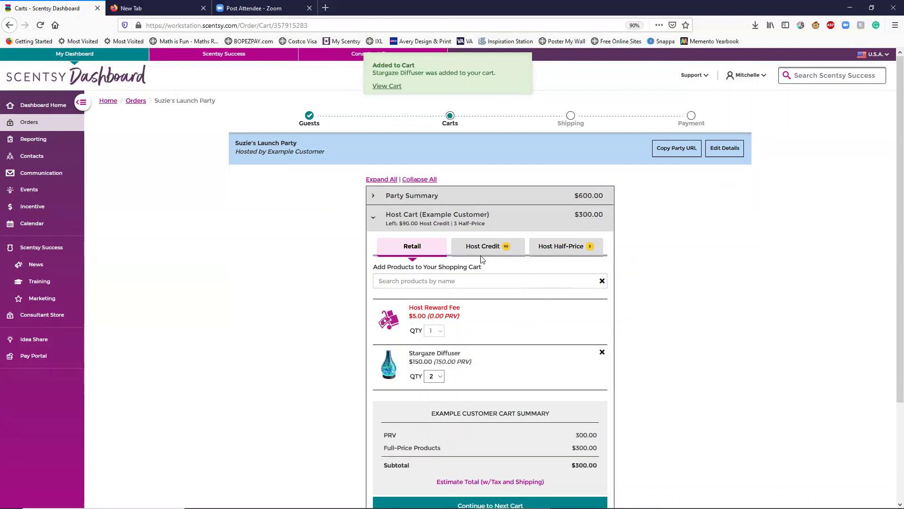
click(403, 221)
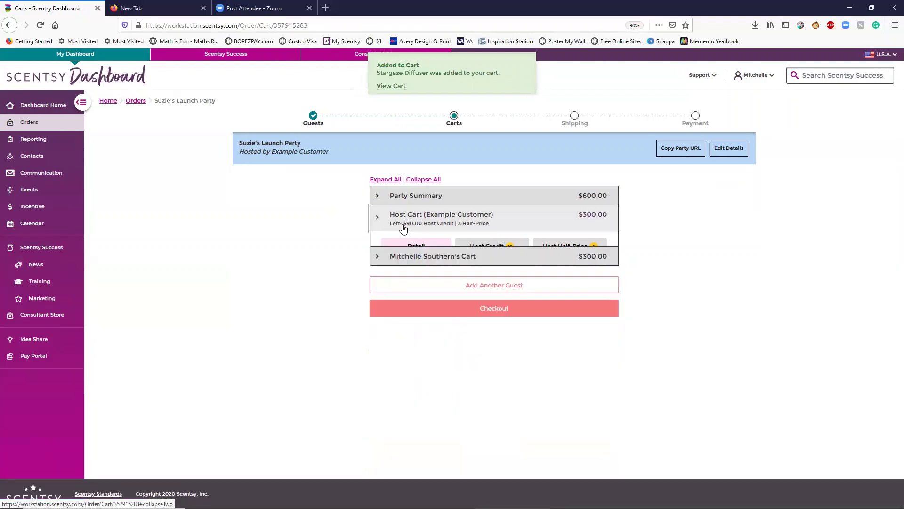
Step: Review the party rewards ($90.00 host credit, 3 half-price items), then reopen the host's cart
click(414, 197)
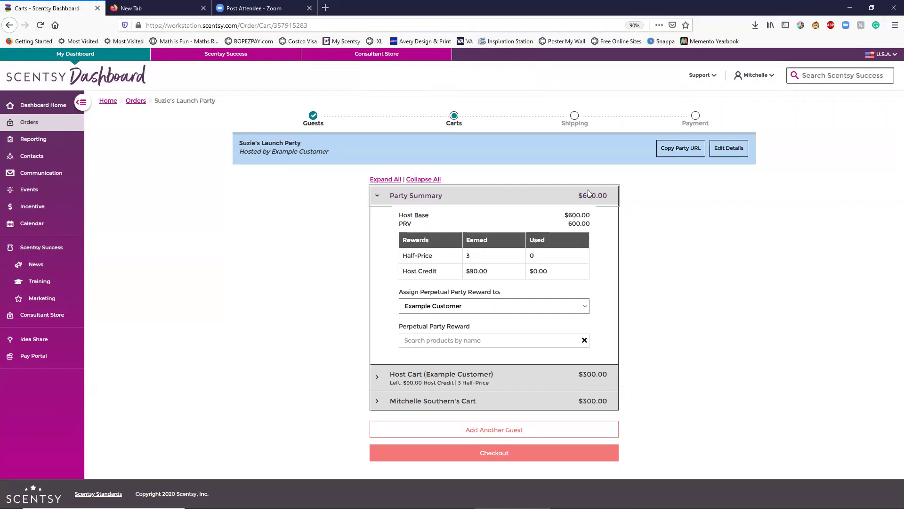
click(449, 201)
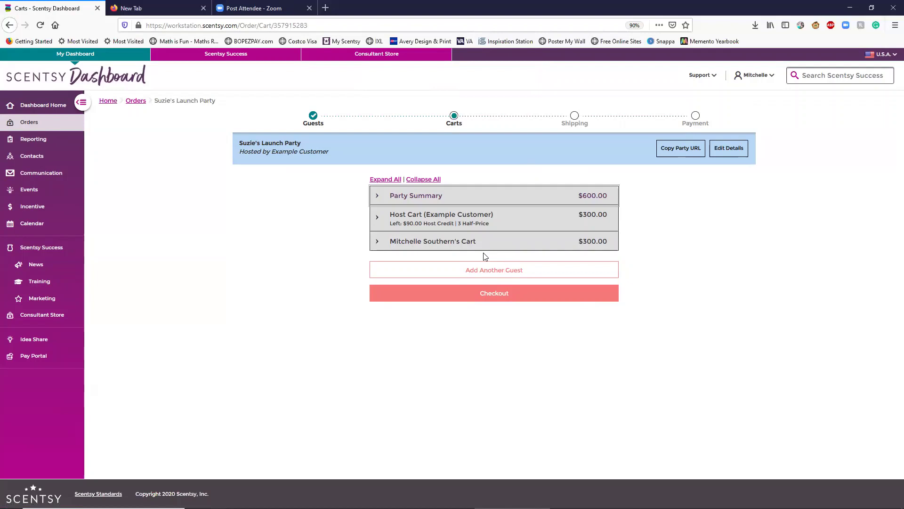
click(453, 201)
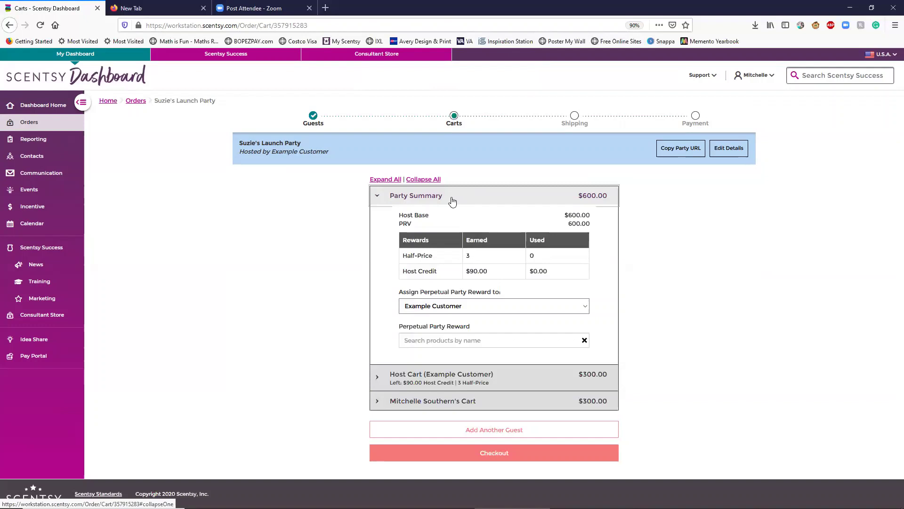
click(443, 386)
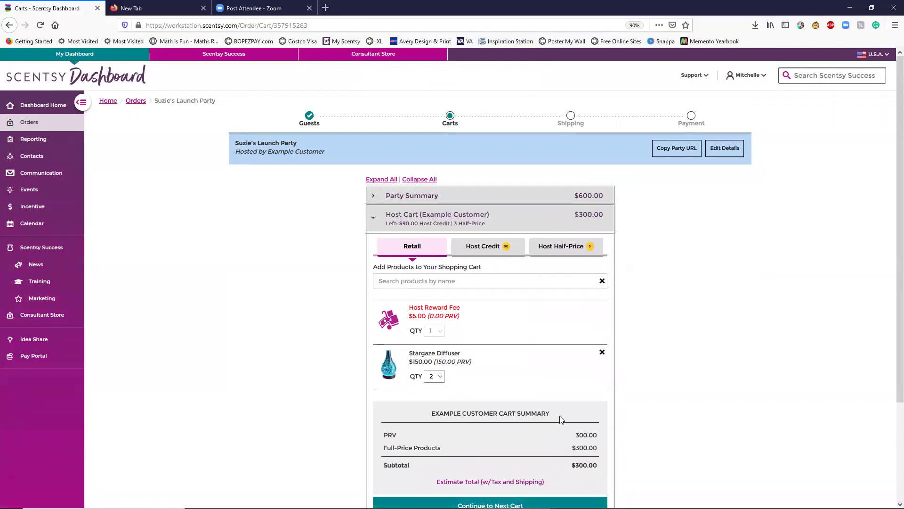
scroll(562, 420, down, 3)
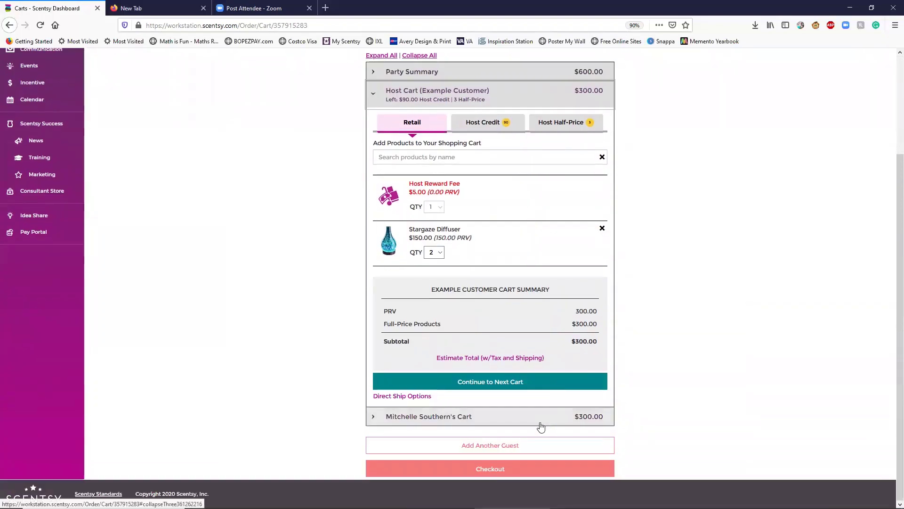
Step: Start adding a guest by entering the guest's first and last name as a new customer
click(511, 447)
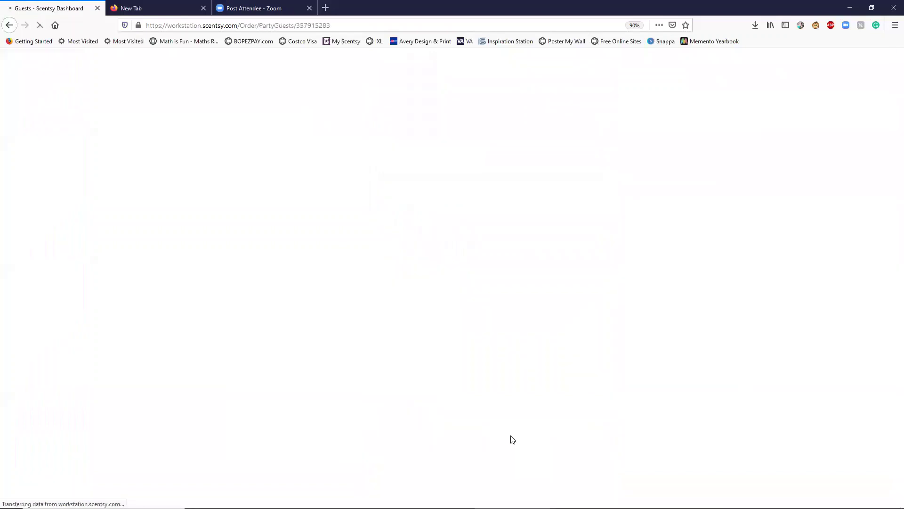
click(398, 211)
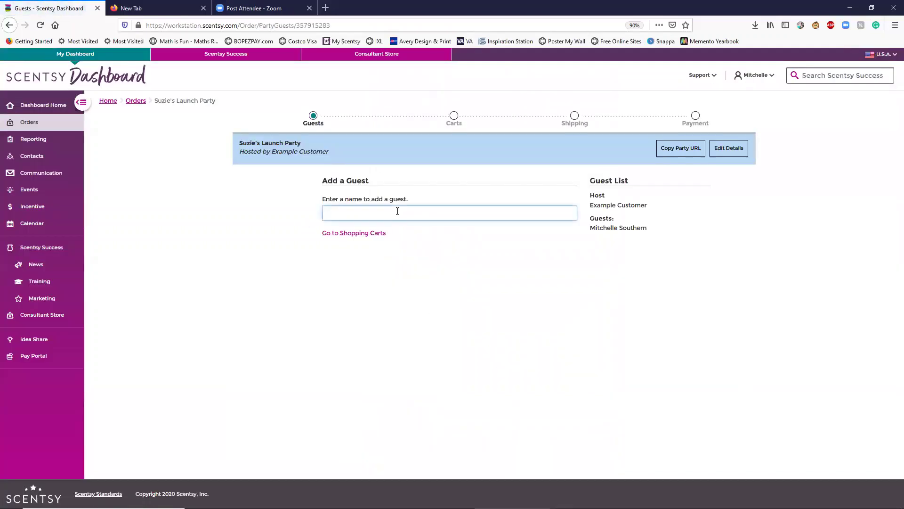
text(John )
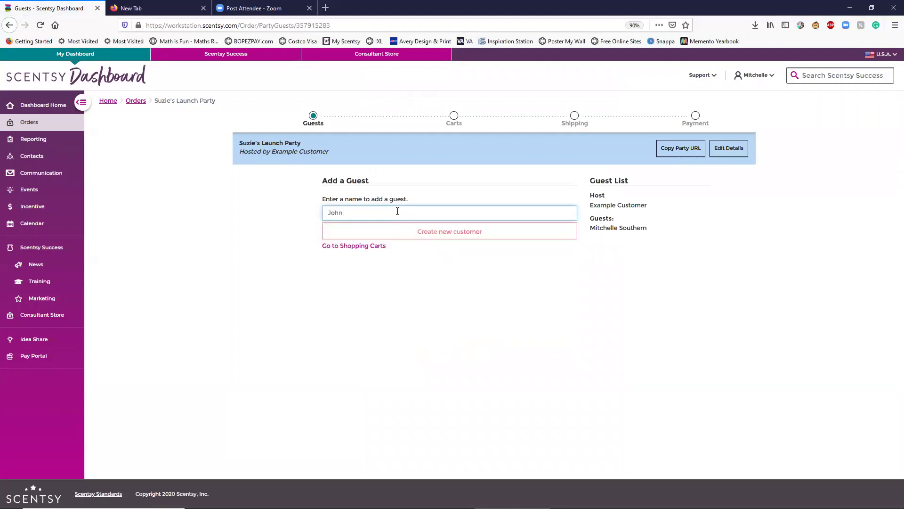
text(Doe)
click(450, 232)
Step: Enter the guest's mobile phone number and leave the Email field empty
click(430, 244)
text(555) 555-5555)
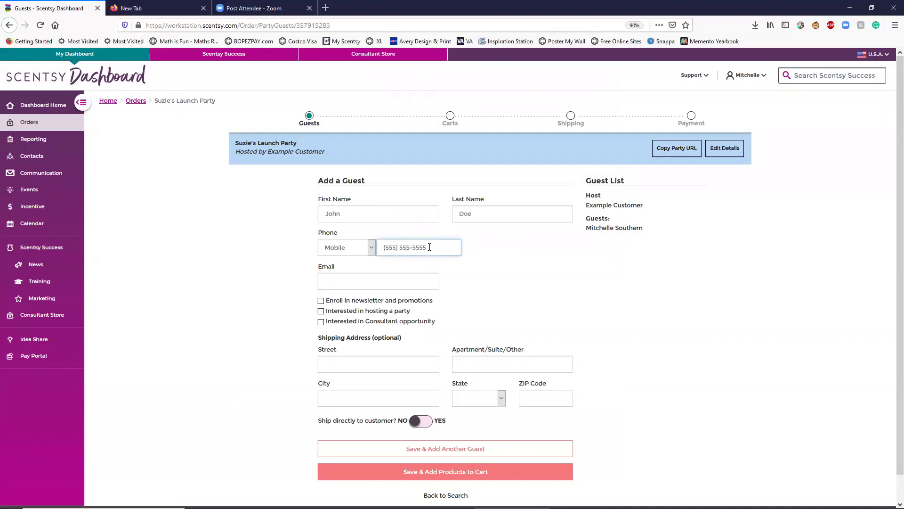
key(Tab)
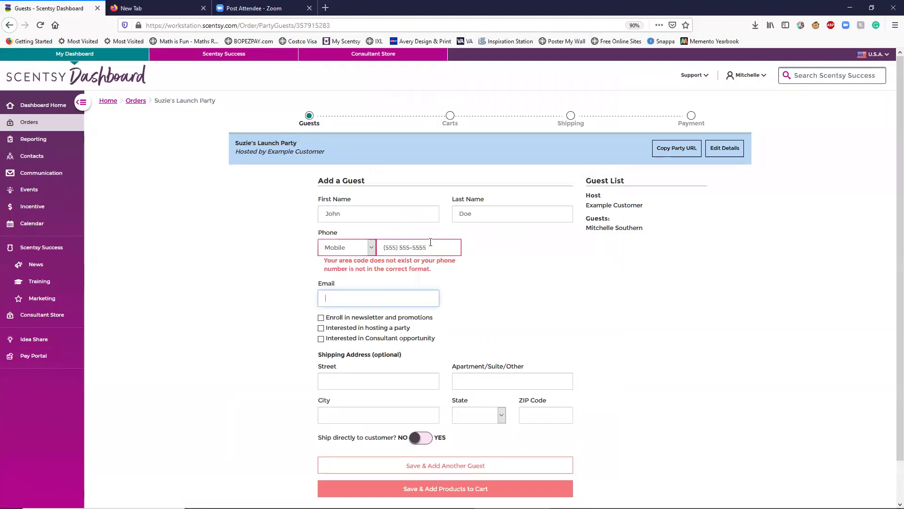
drag(426, 244, 328, 241)
text(2095555555)
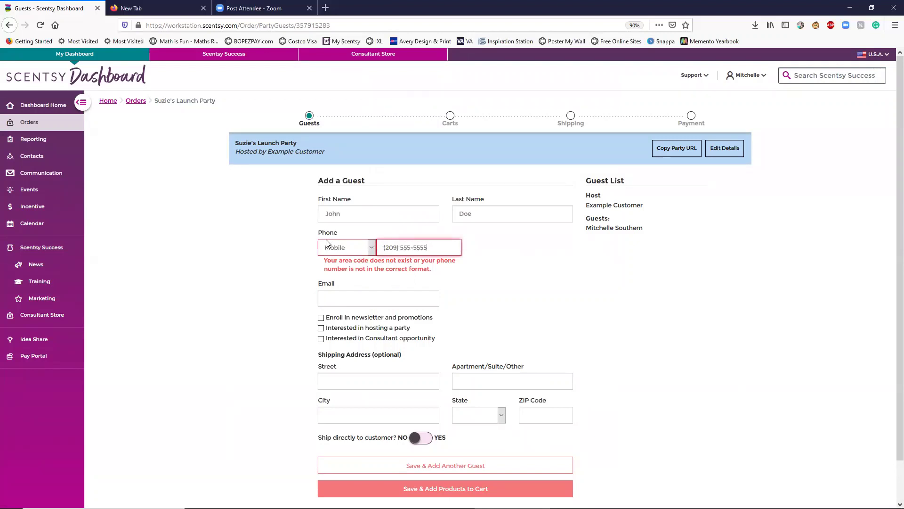
click(377, 295)
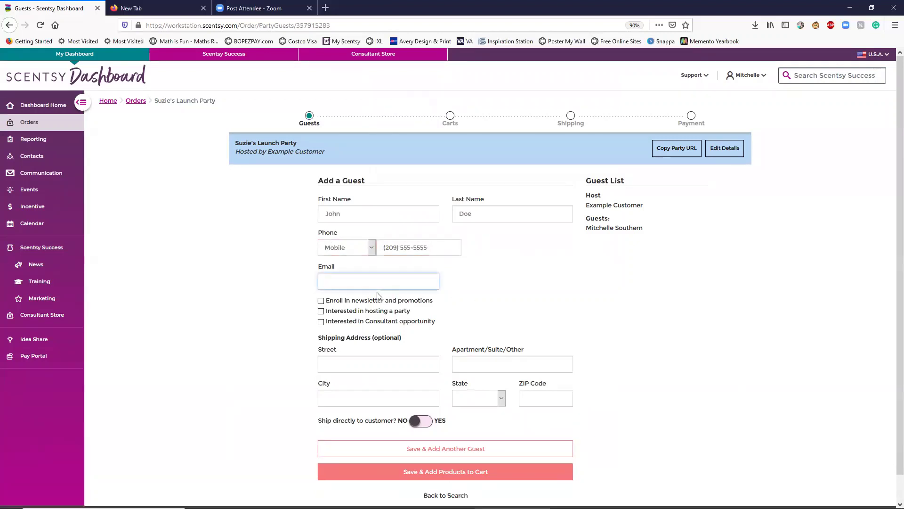
text(the)
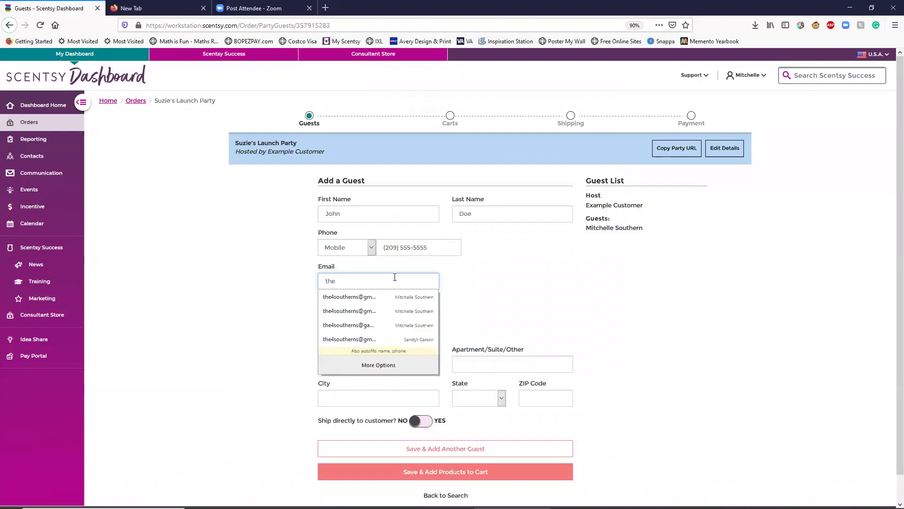
click(406, 296)
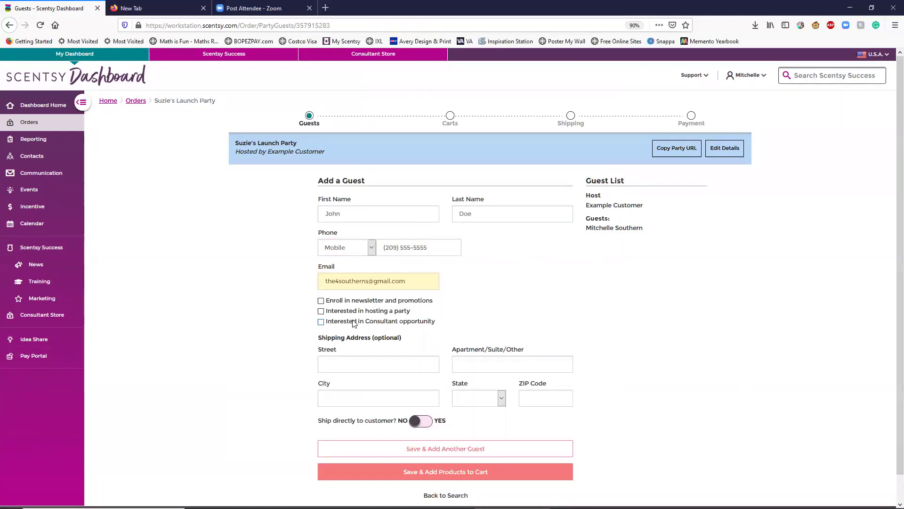
double_click(398, 282)
key(ctrl+a)
key(BackSpace)
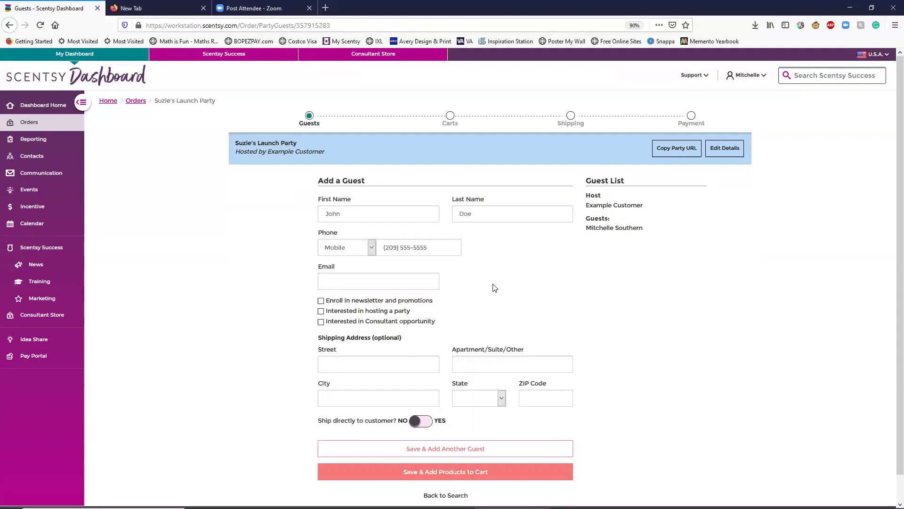
Step: Leave both the newsletter enrollment and hosting-interest boxes unchecked
click(320, 302)
click(321, 302)
click(321, 302)
click(321, 311)
click(321, 312)
Step: Turn on direct-to-customer shipping and fill the guest's email from a saved suggestion
click(423, 422)
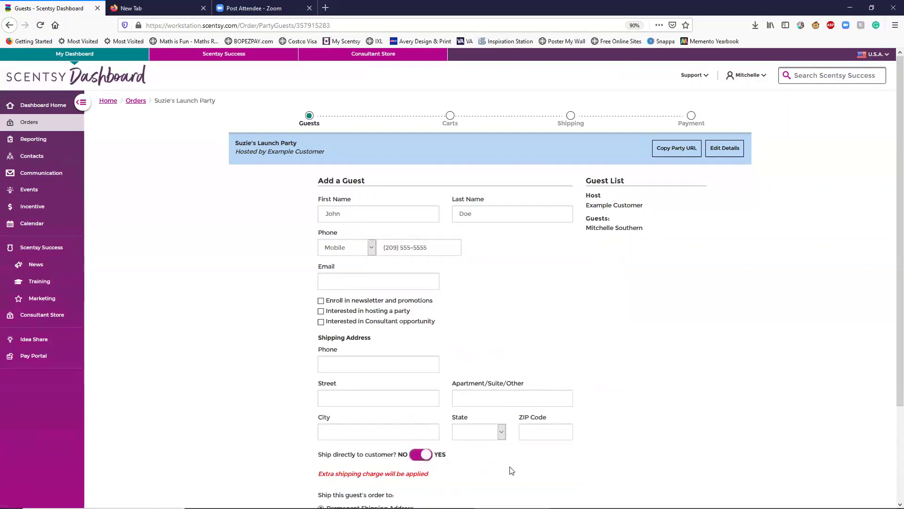
scroll(461, 462, down, 2)
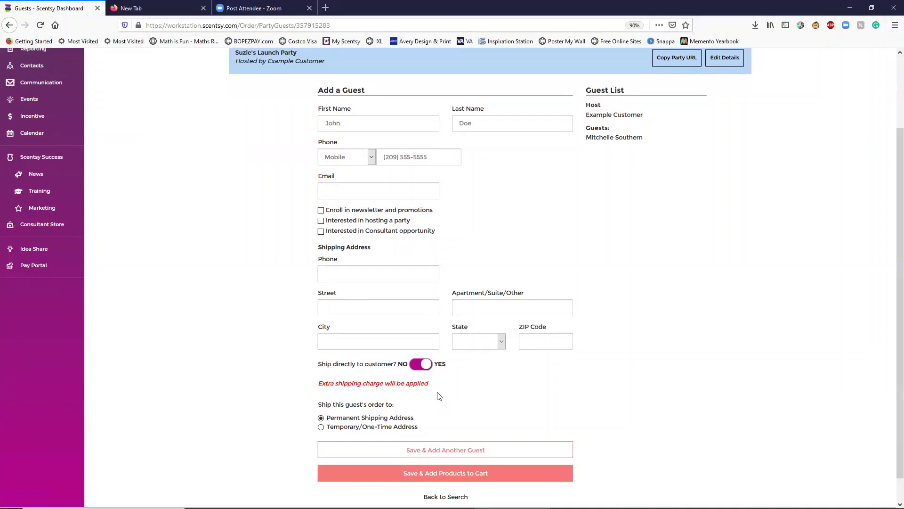
click(392, 193)
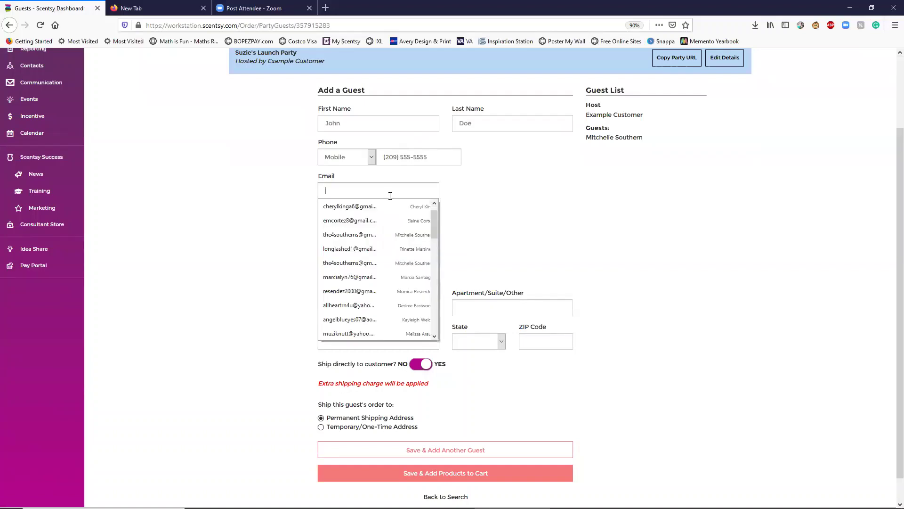
click(365, 235)
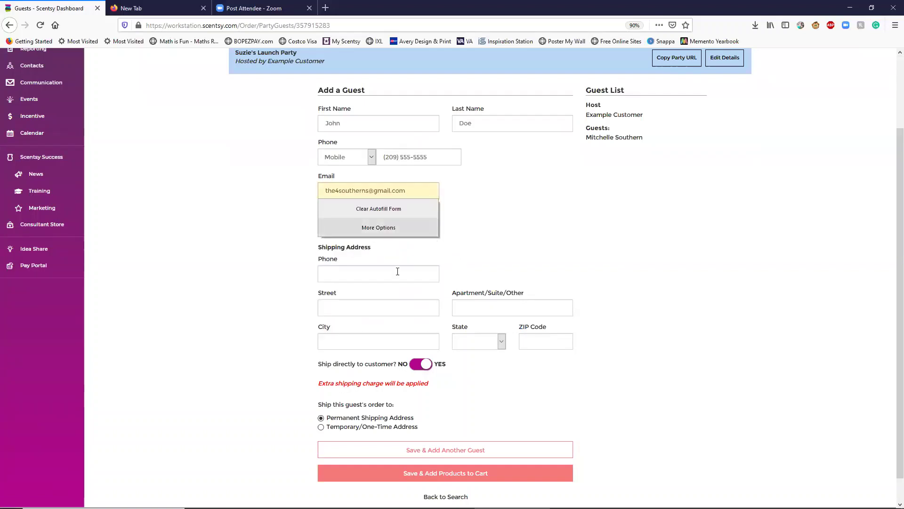
click(507, 239)
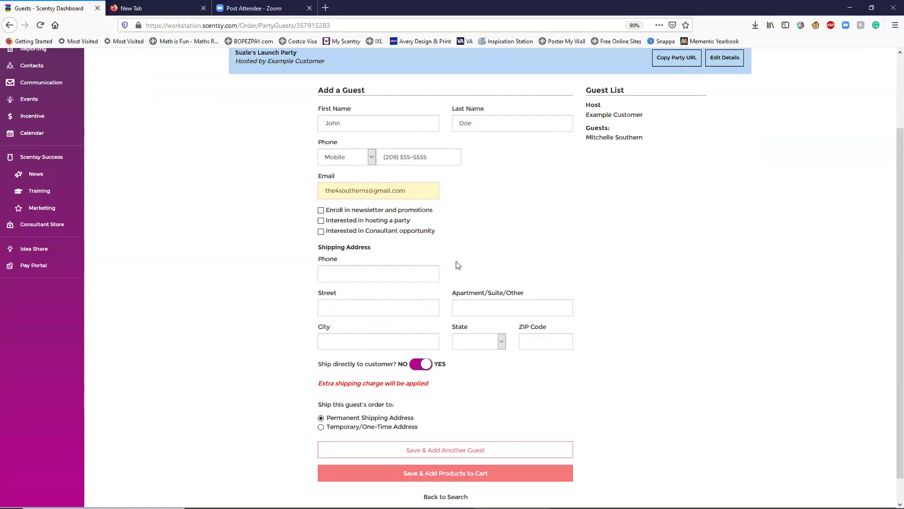
Step: Enter the shipping phone number and street address
click(348, 277)
text(209) 555-5555)
key(Tab)
text(5555)
key(BackSpace)
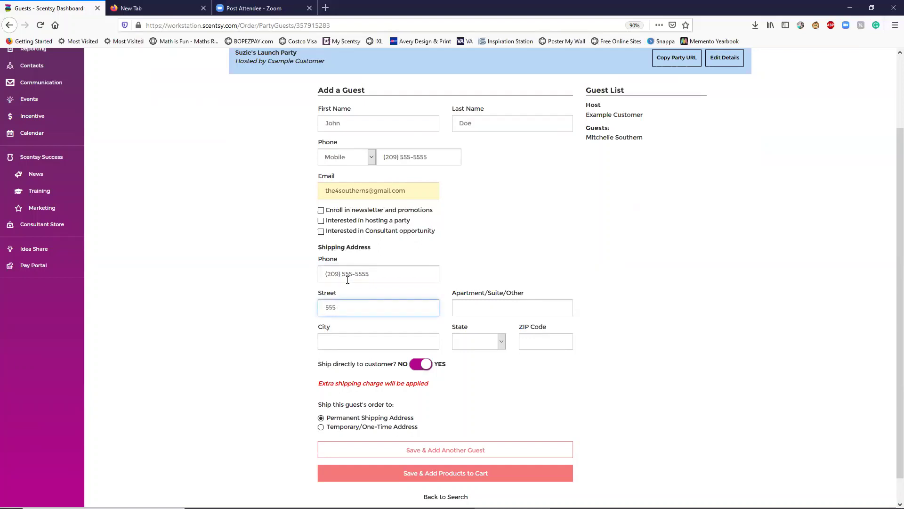
text(I love Scenty)
key(BackSpace)
text(sy Way)
Step: Fill in the shipping city, state and ZIP code
key(Tab)
key(Tab)
text(Atwater)
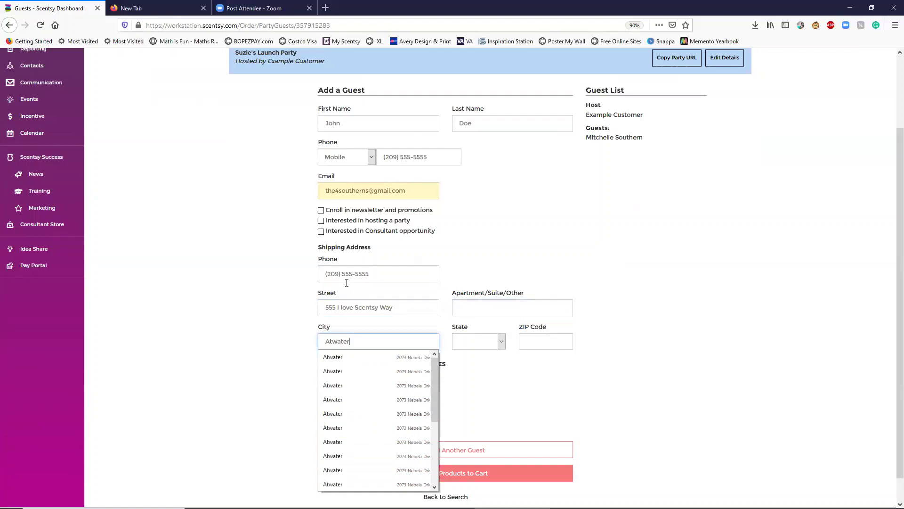
key(Tab)
key(c)
key(Tab)
text(95301)
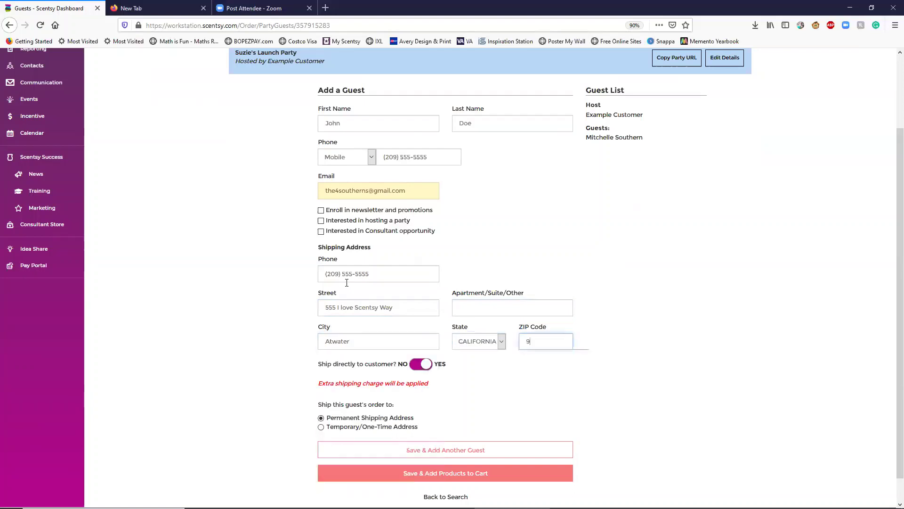
click(669, 352)
Step: Save the guest to the launch party, keeping the shipping address as entered
click(474, 475)
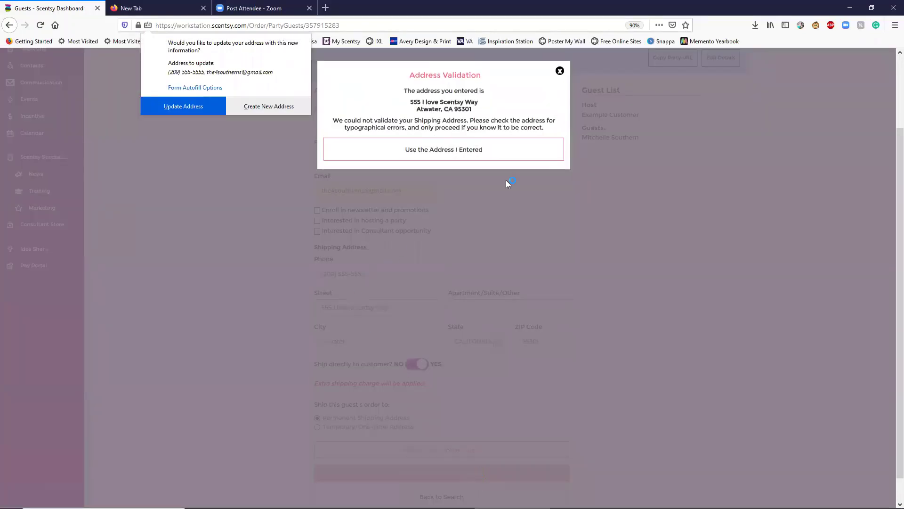
click(465, 157)
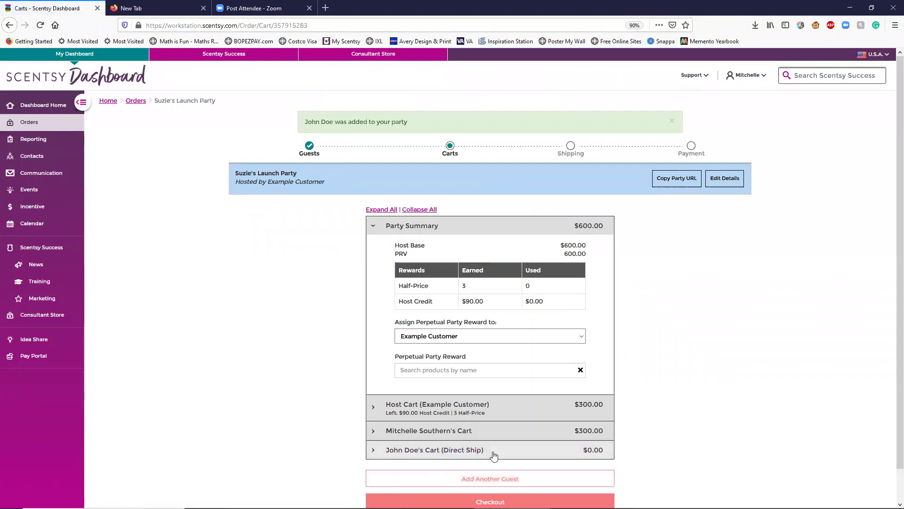
click(465, 454)
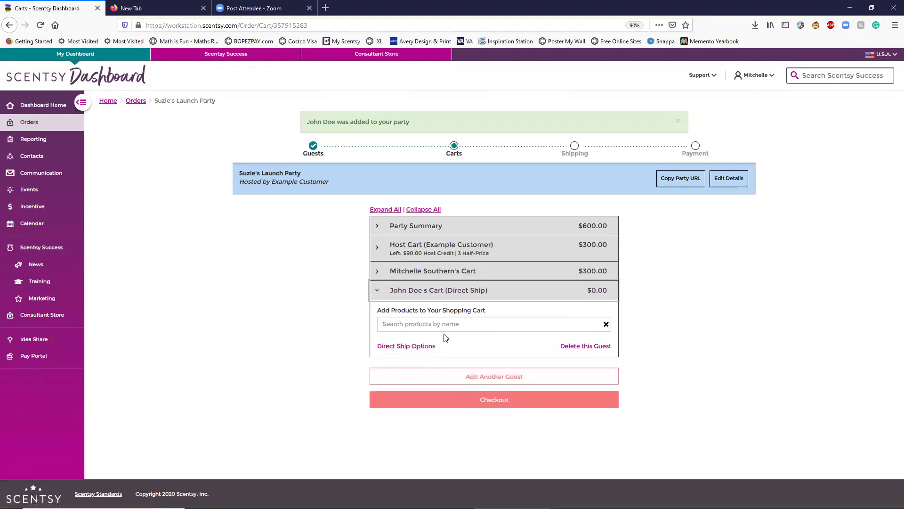
Step: Search 'Love' and add the $50.00 Love Is All You Need Warmer to the guest's cart
click(438, 326)
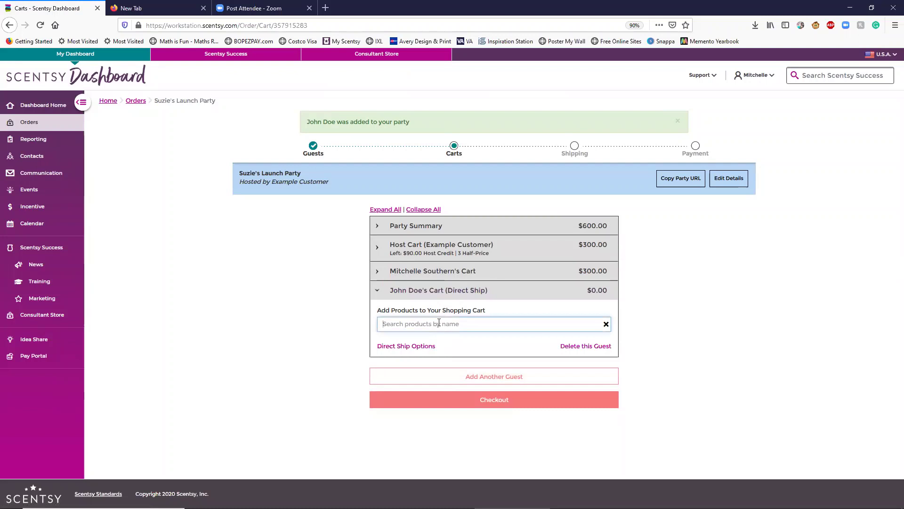
text(wilderness)
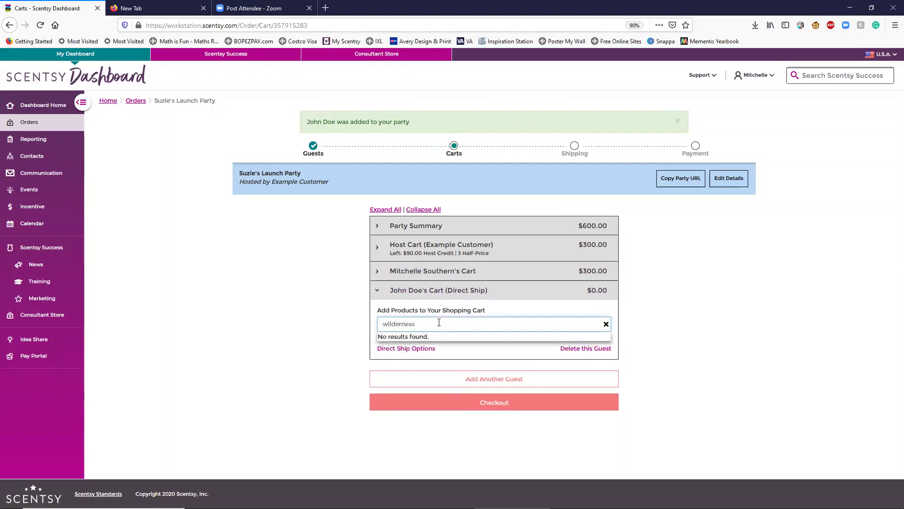
drag(439, 323, 363, 321)
key(BackSpace)
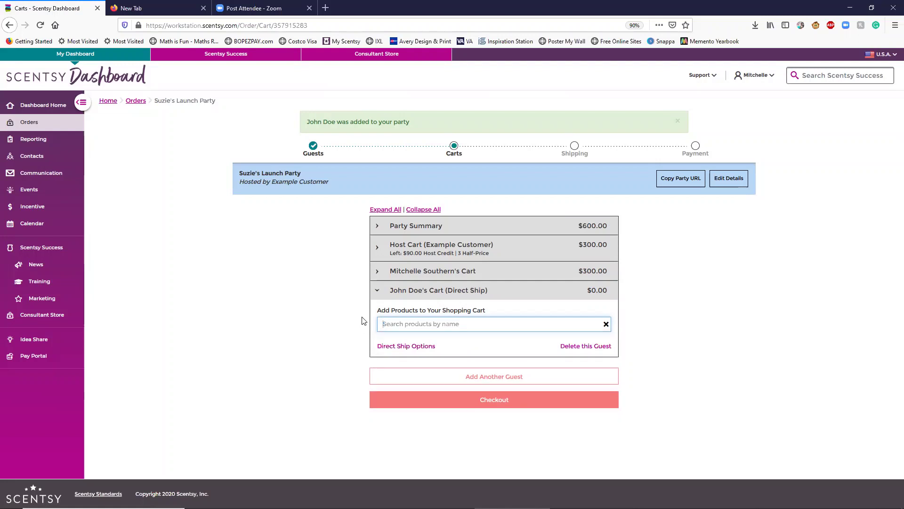
text(Love)
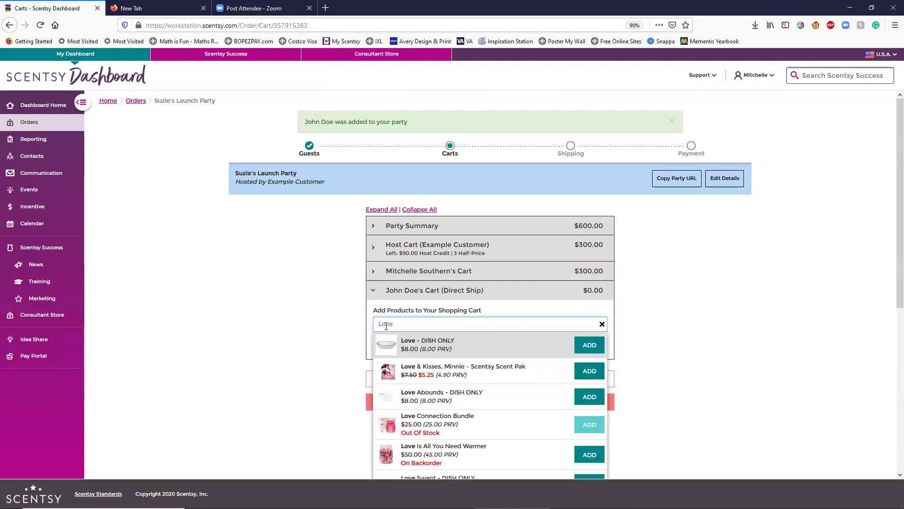
scroll(523, 414, down, 2)
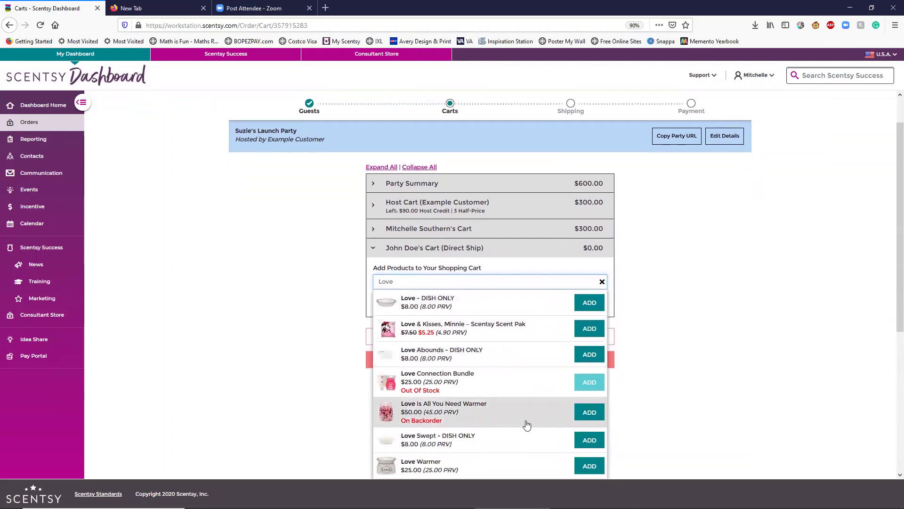
click(590, 413)
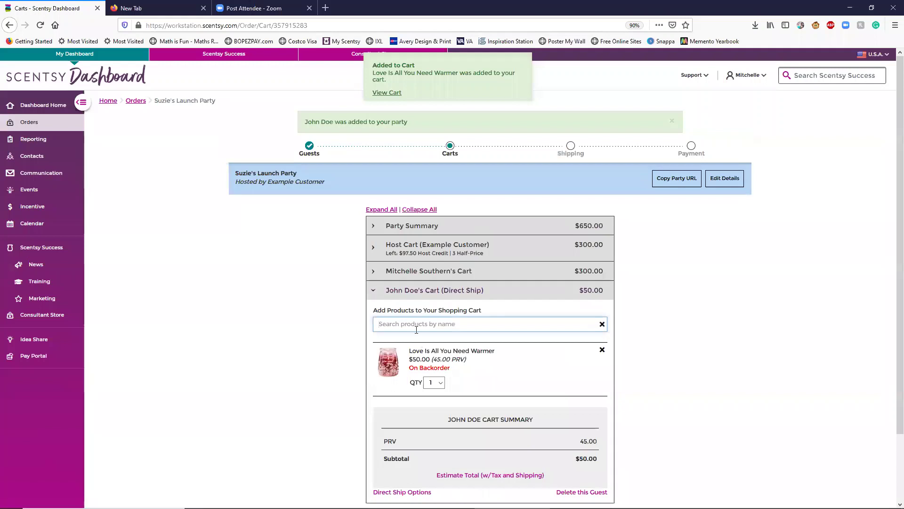
click(406, 292)
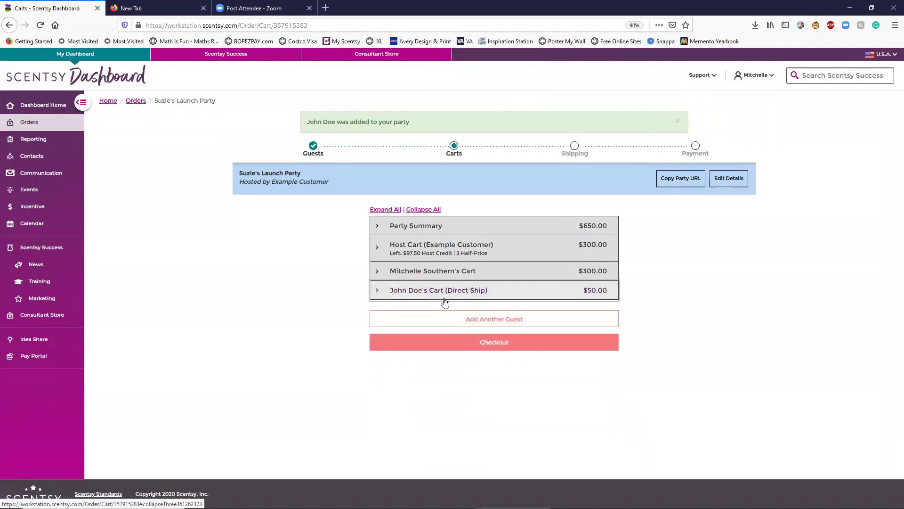
click(444, 299)
scroll(557, 400, down, 3)
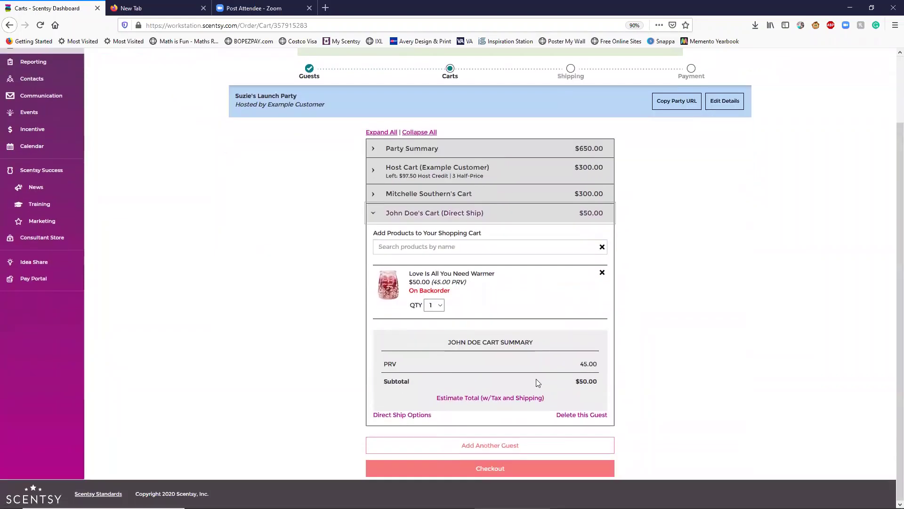
Step: Estimate the guest cart total at $62.79 with $8.00 shipping and $4.79 tax, and save it
click(490, 399)
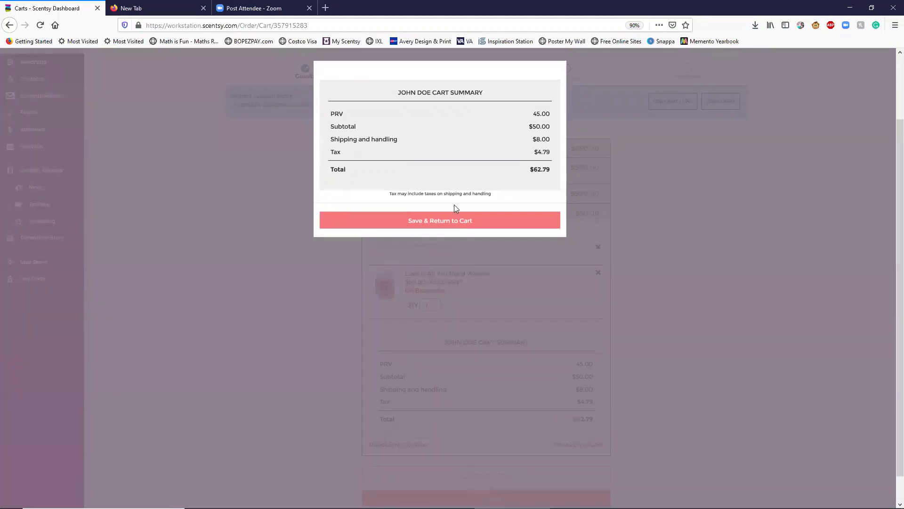
click(430, 219)
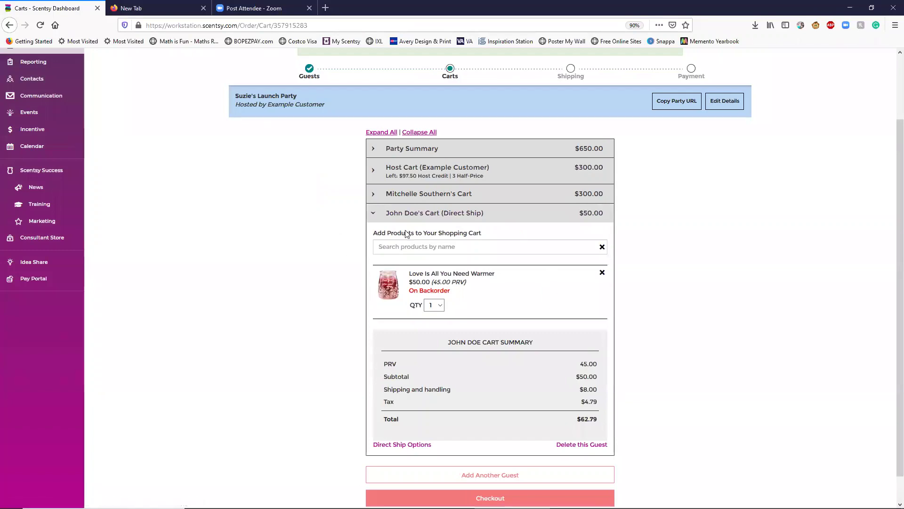
click(433, 214)
click(422, 256)
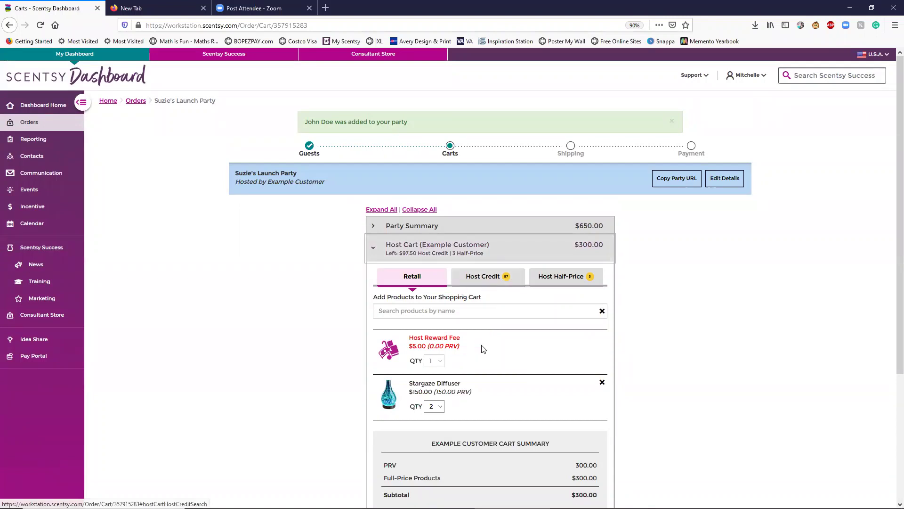
click(485, 280)
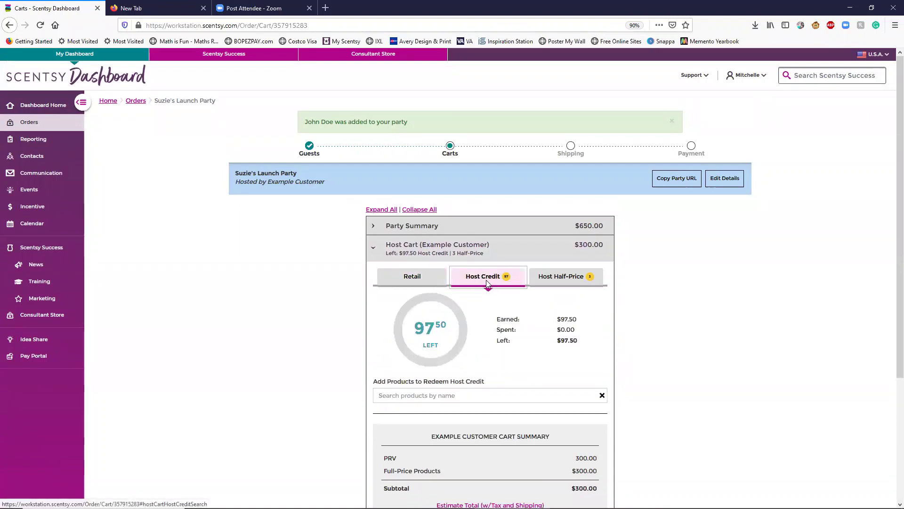
click(432, 282)
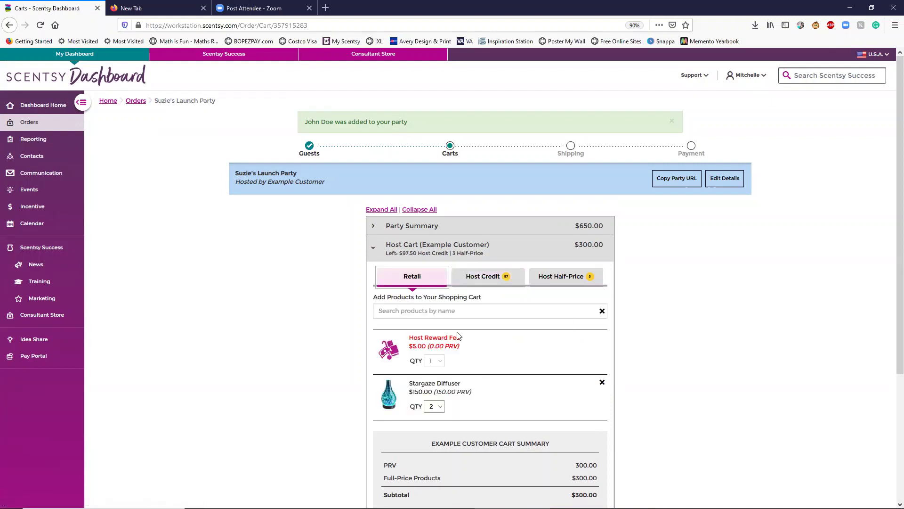
click(455, 312)
text(fghfg)
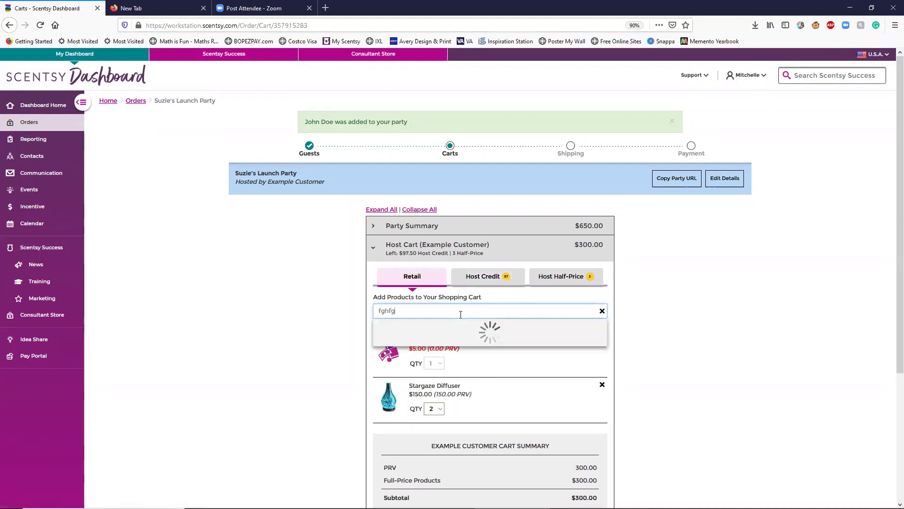
key(BackSpace)
key(BackSpace)
key(BackSpace)
key(BackSpace)
key(BackSpace)
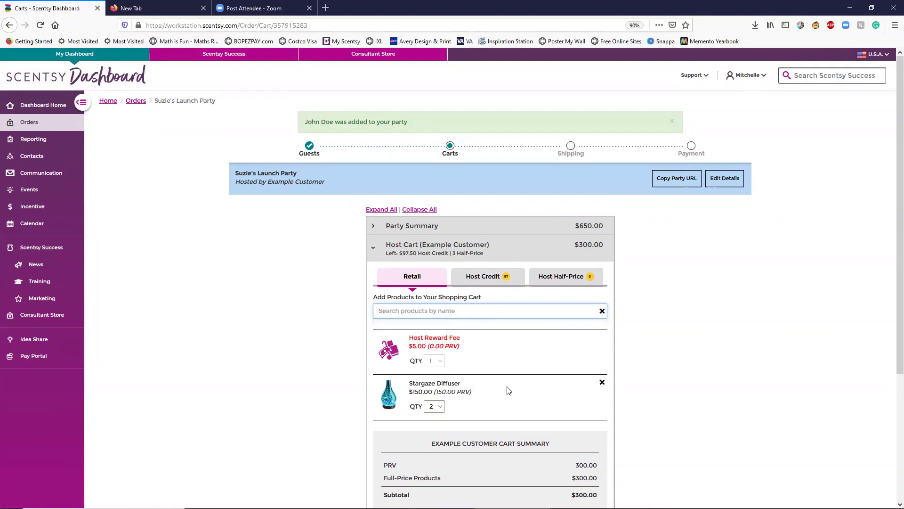
scroll(509, 391, down, 4)
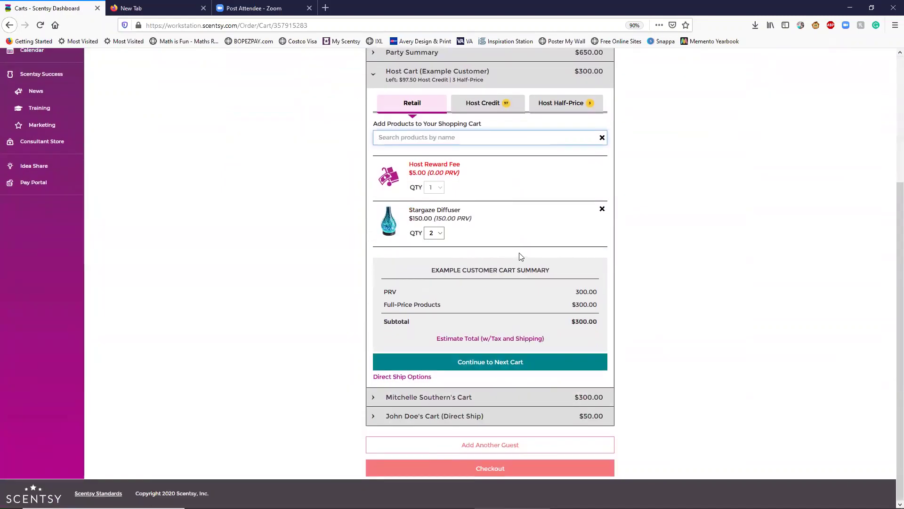
scroll(520, 264, up, 3)
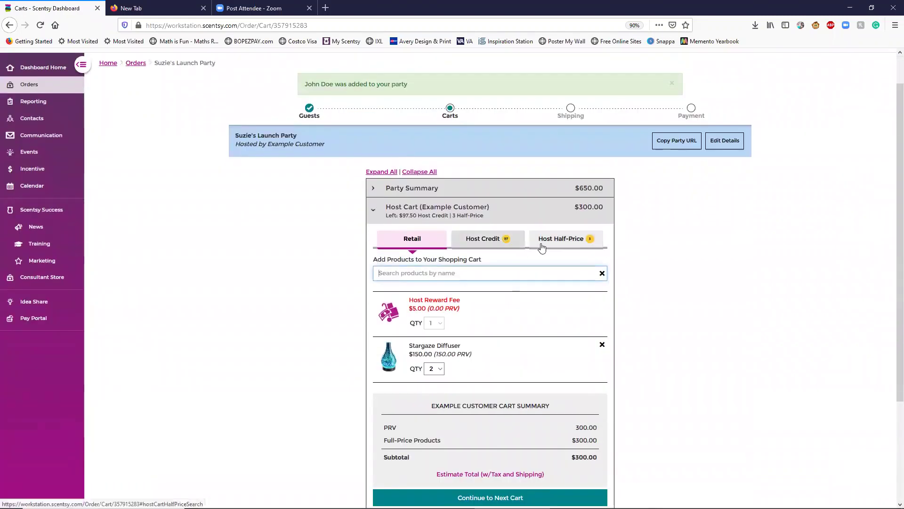
Step: Browse the host's 3 half-price rewards with 'awaken' and 'diffuser' searches, then reload the page
click(569, 244)
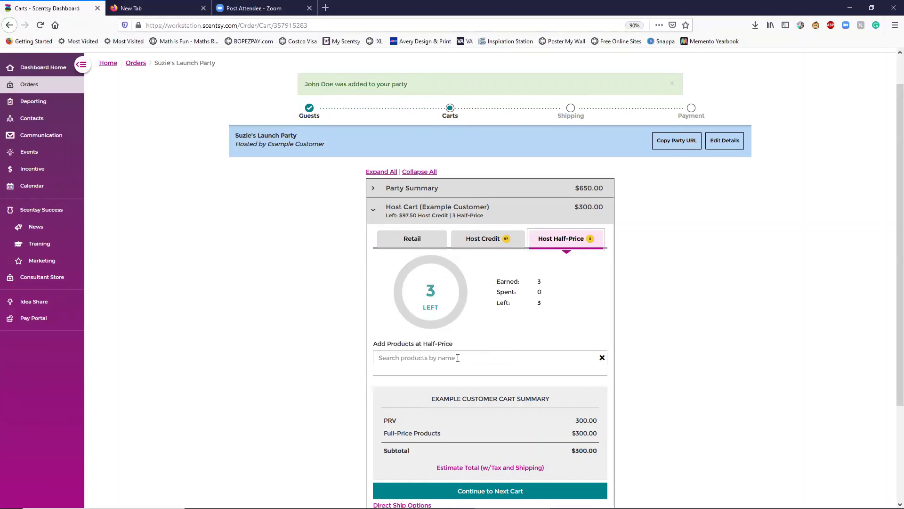
click(458, 359)
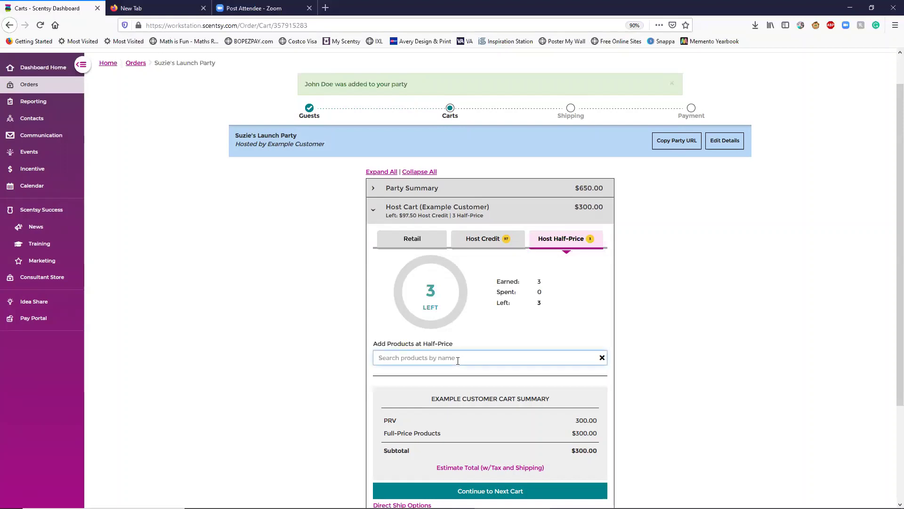
text(awaken)
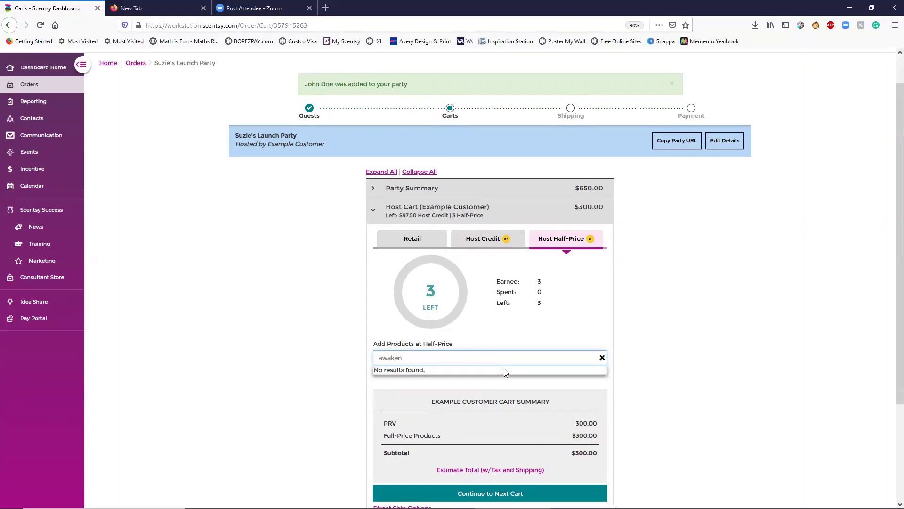
key(ctrl+a)
text(diffuser)
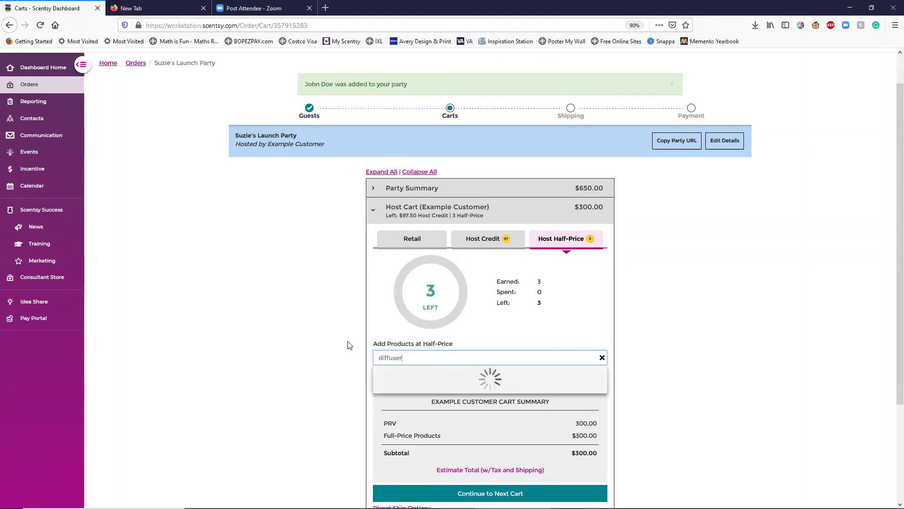
click(602, 359)
scroll(626, 420, down, 2)
scroll(628, 421, down, 3)
click(40, 26)
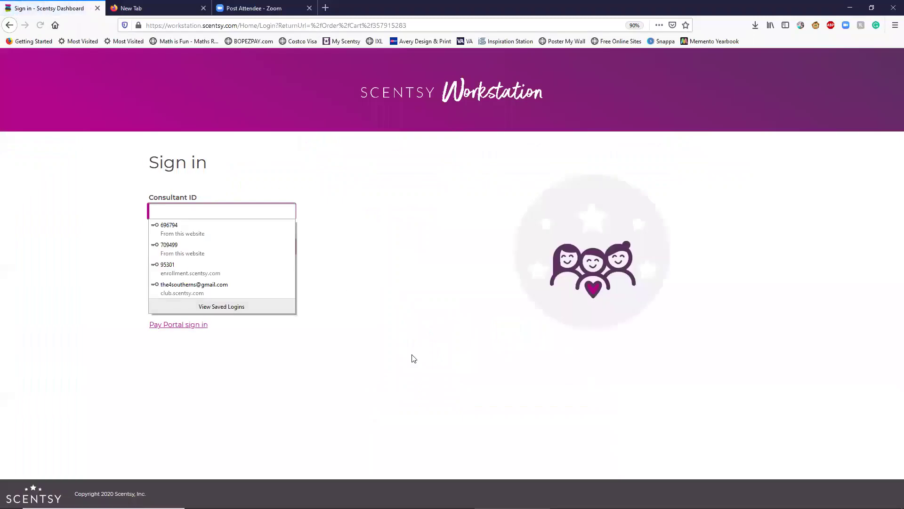
click(381, 283)
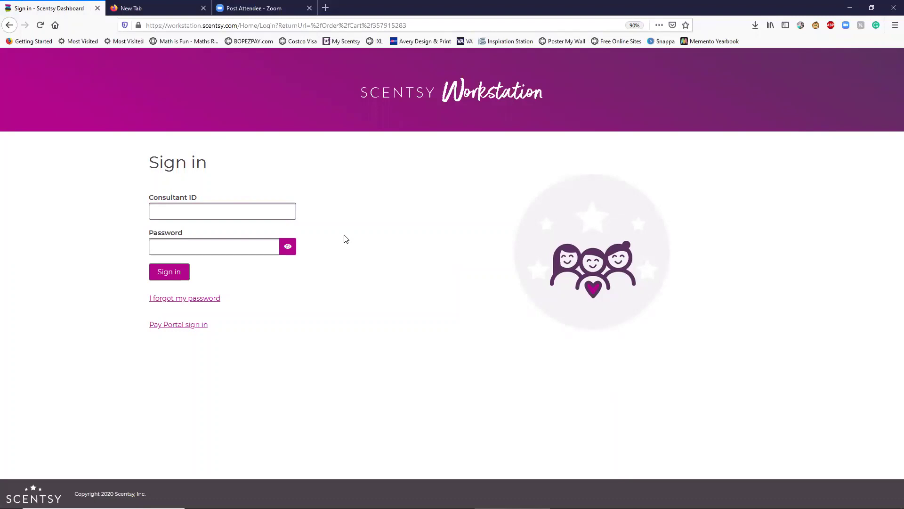
click(191, 211)
click(178, 276)
click(178, 276)
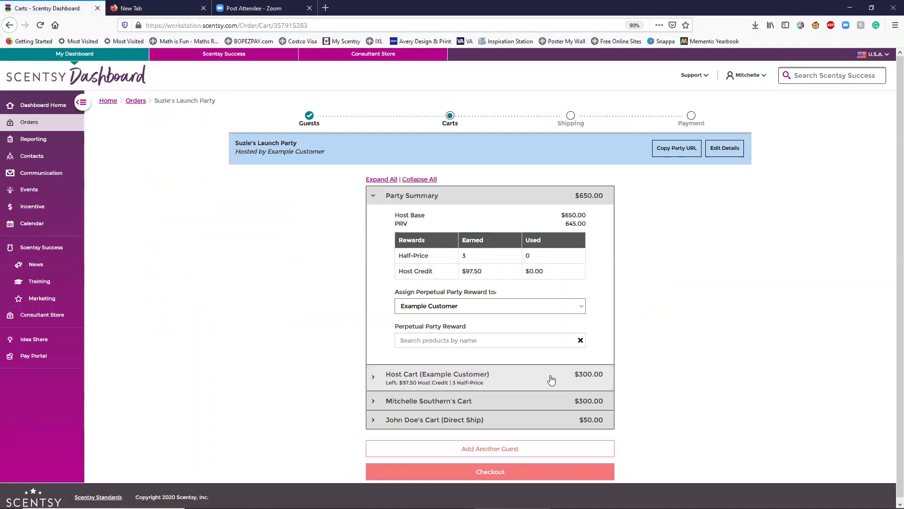
Step: Add the Awaken Diffuser to the host's cart at half price, raising it to $370.00
click(505, 387)
click(568, 247)
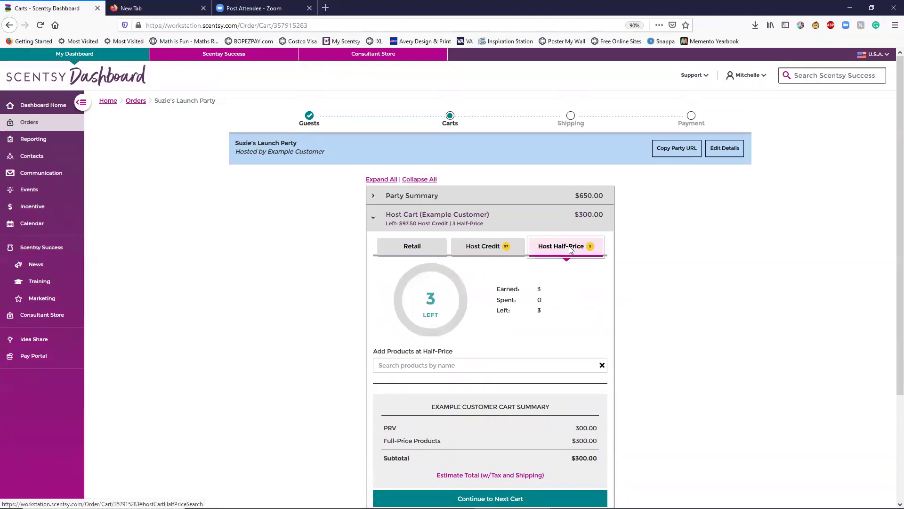
click(444, 367)
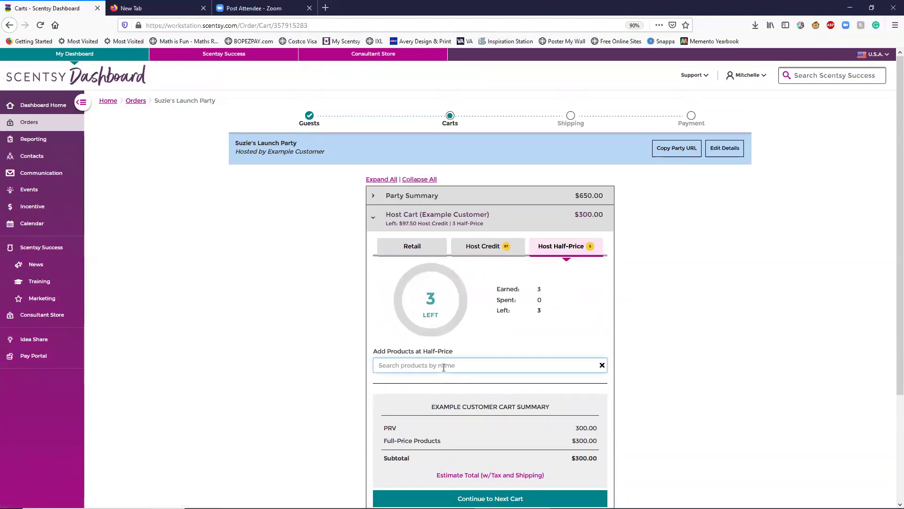
text(awaken)
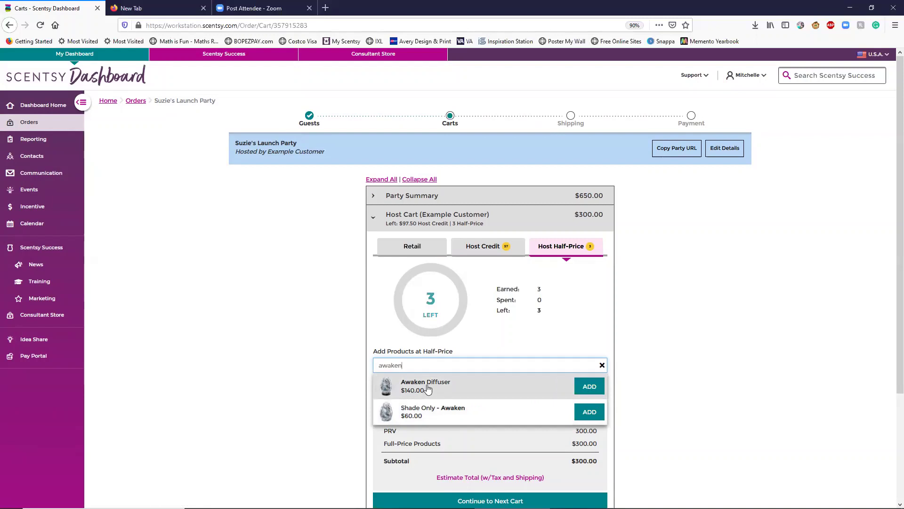
click(587, 387)
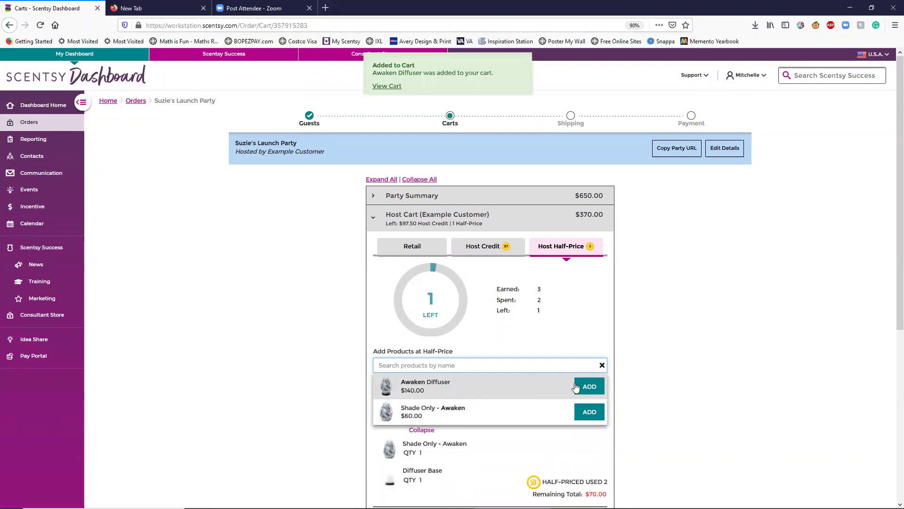
click(602, 366)
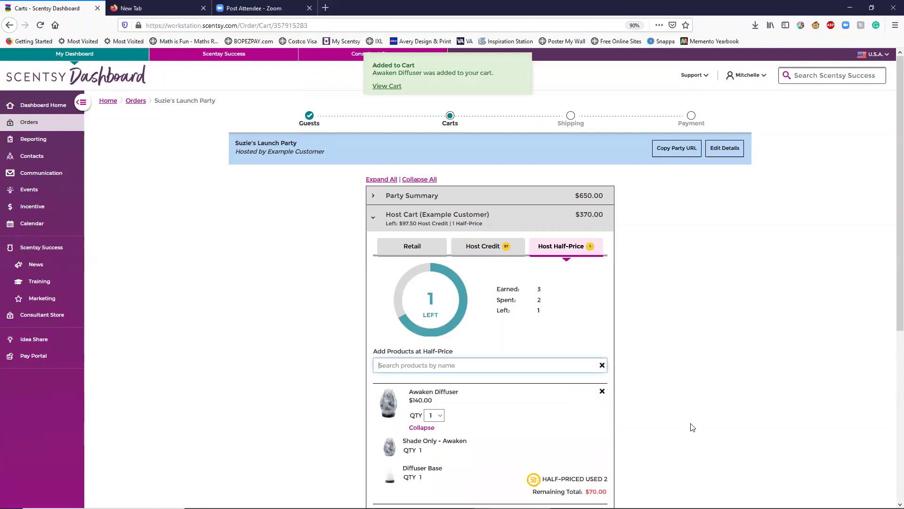
scroll(683, 423, down, 3)
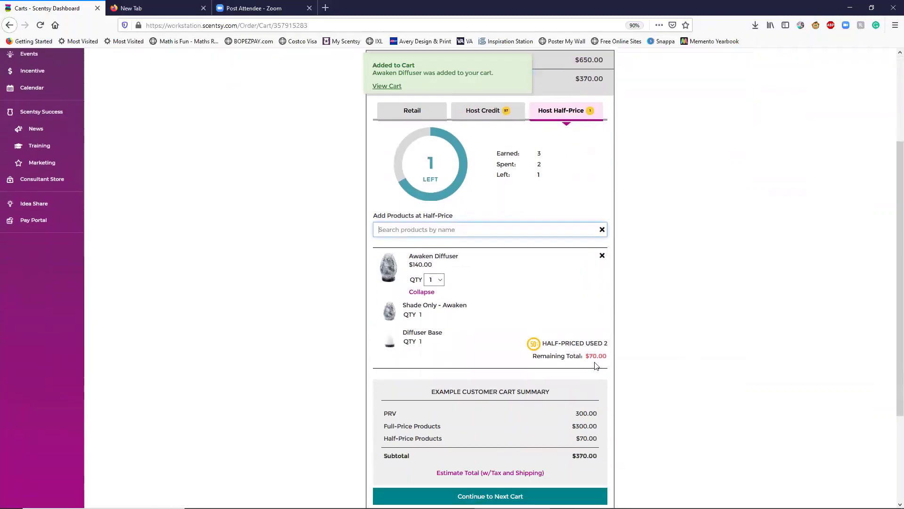
Step: Search the half-price list for 'scentsy' and choose the Scentsy System - $40 Warmer bundle
scroll(485, 330, up, 2)
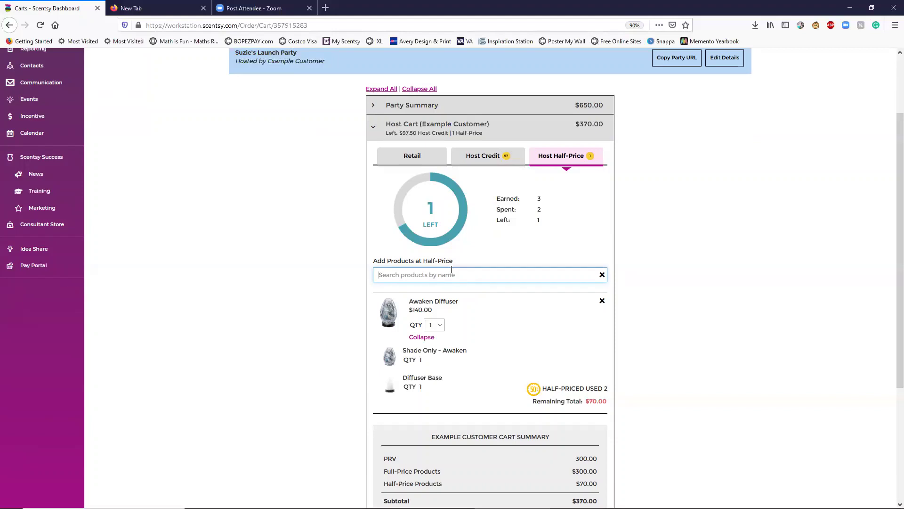
text(scentsy)
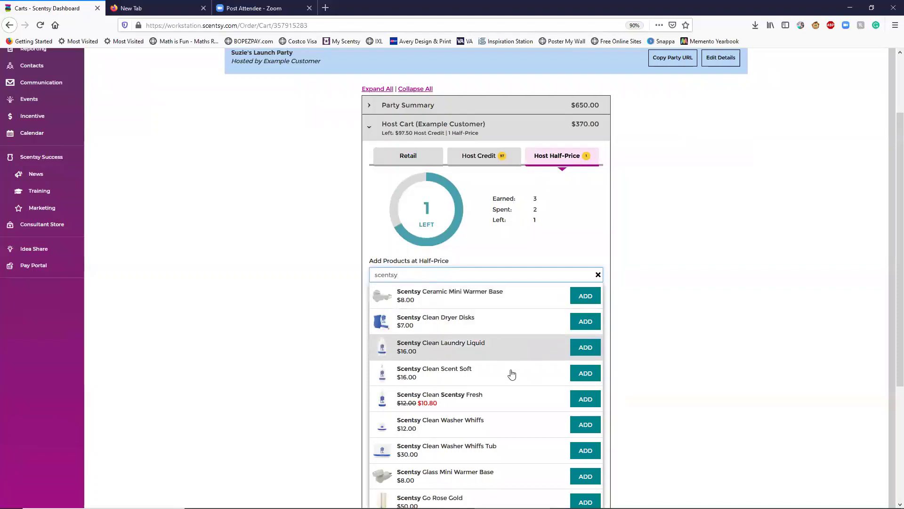
scroll(500, 400, down, 1)
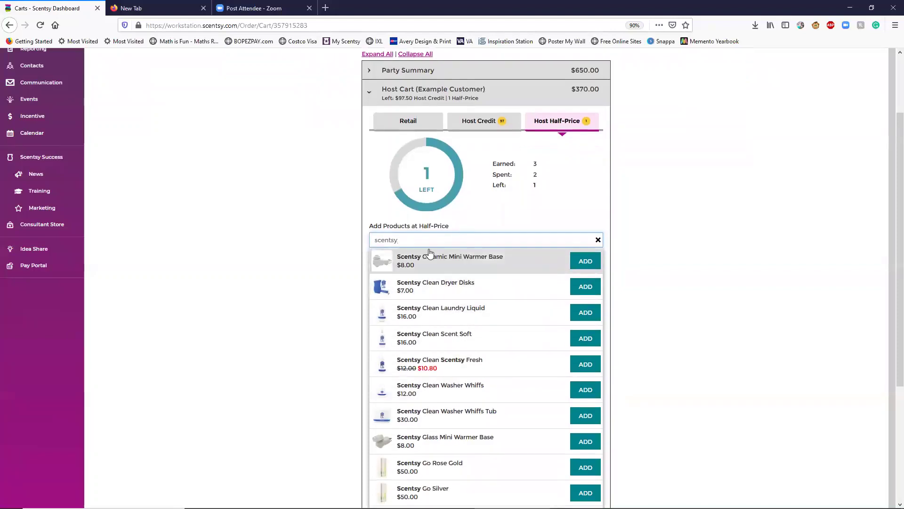
text(sy)
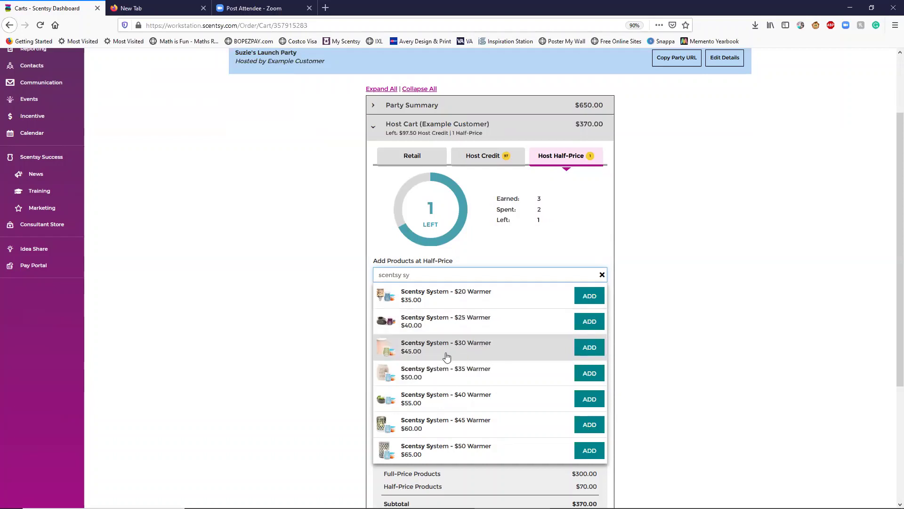
click(479, 404)
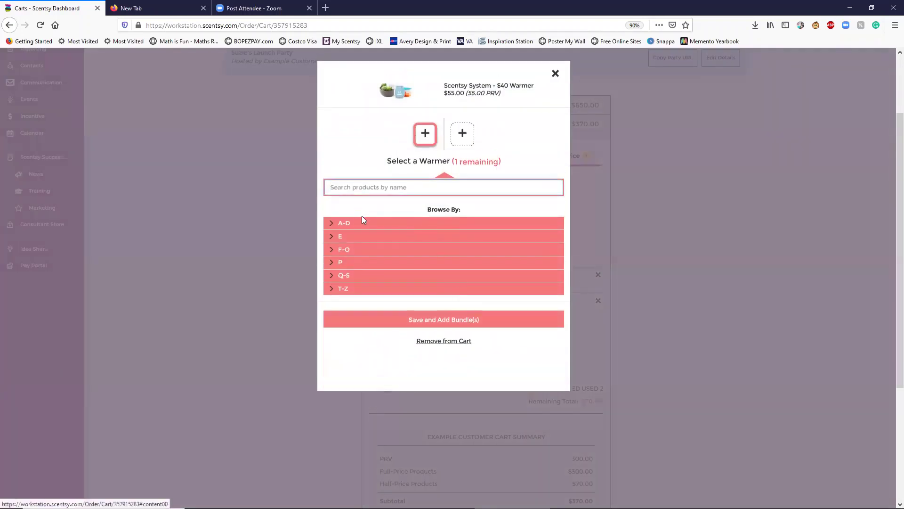
Step: Pick the Olive Bucket Warmer from the F-O warmer group for the bundle
click(363, 223)
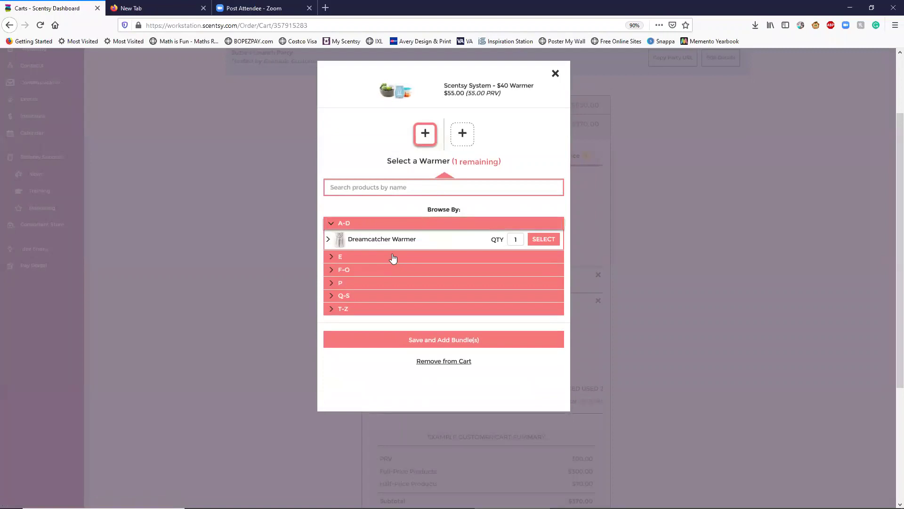
click(393, 256)
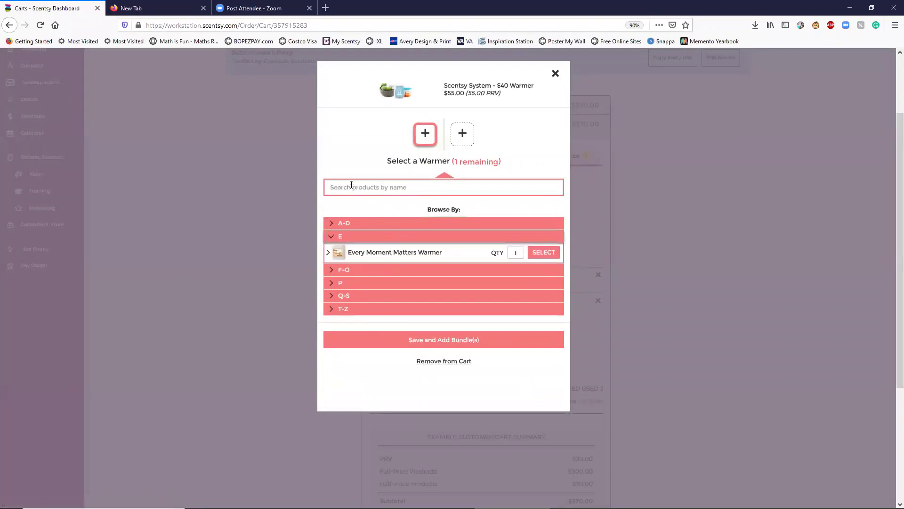
click(364, 269)
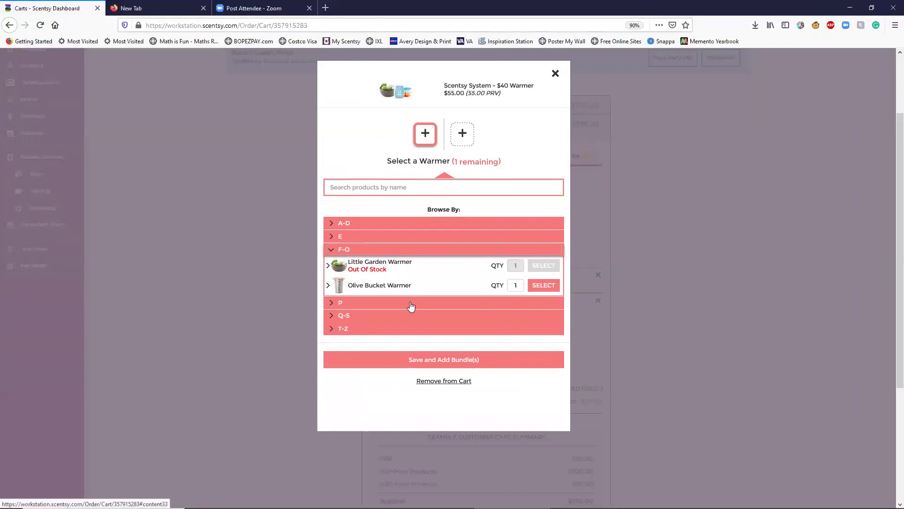
click(543, 285)
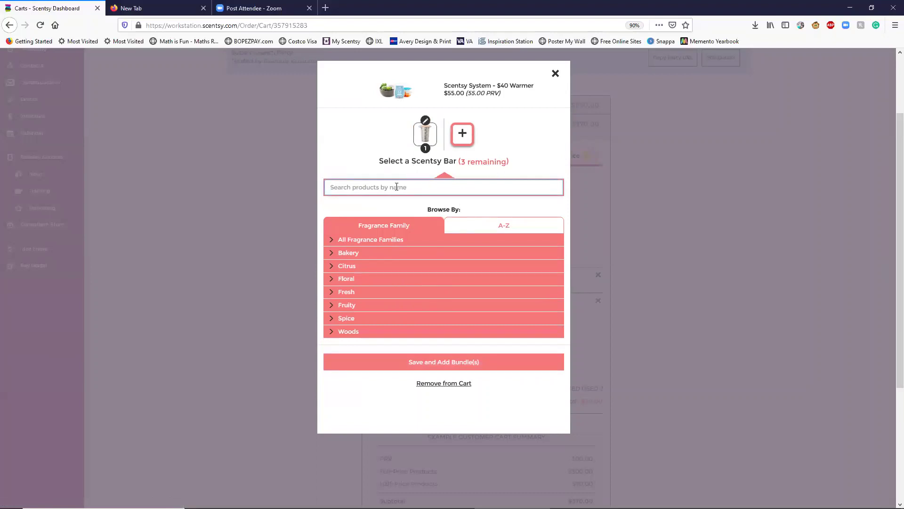
Step: Add Blue Grotto, Coco Lime and Squeeze the Day bars, then save the bundle
text(blue)
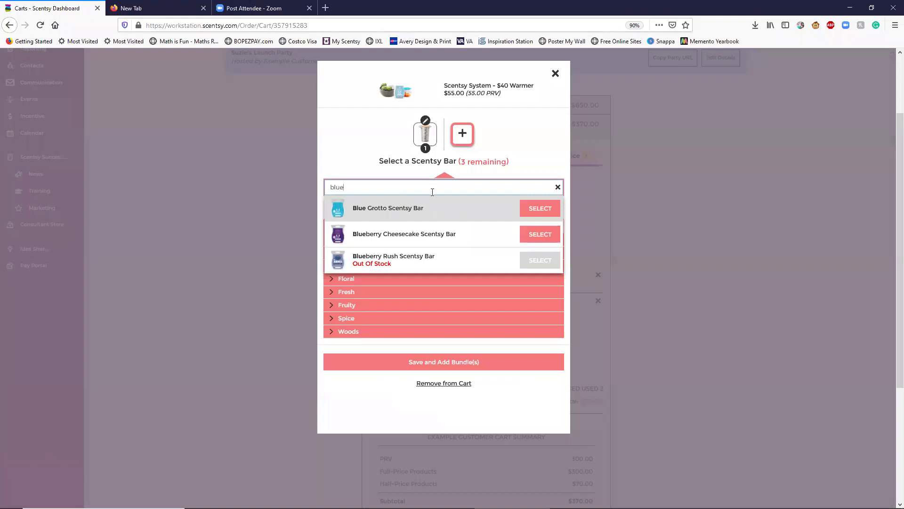
click(540, 208)
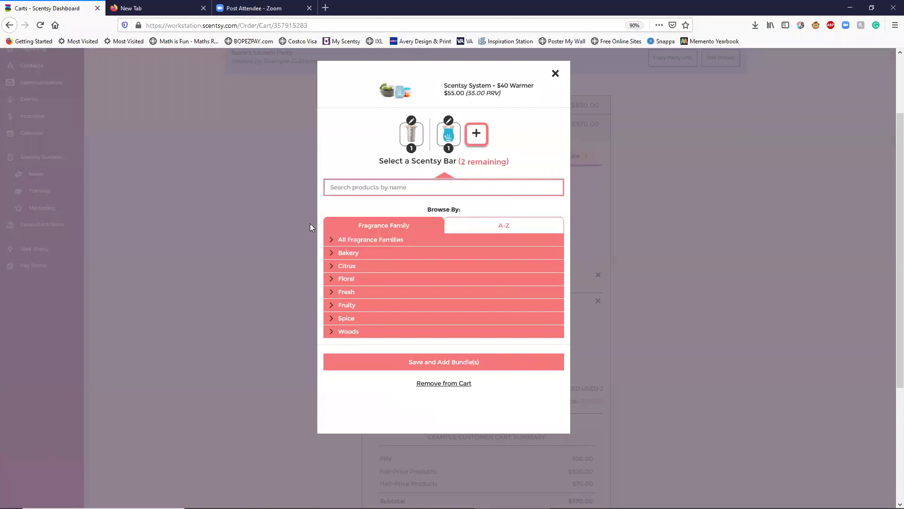
click(383, 255)
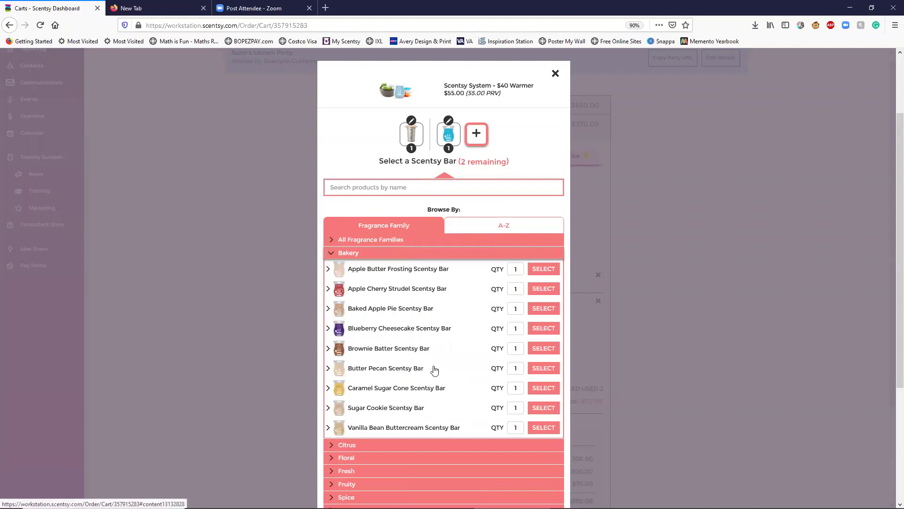
click(380, 255)
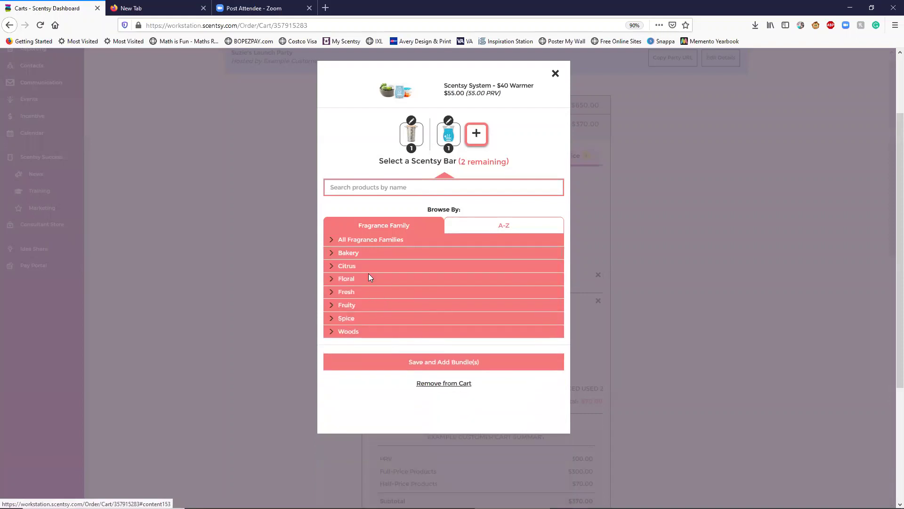
click(368, 266)
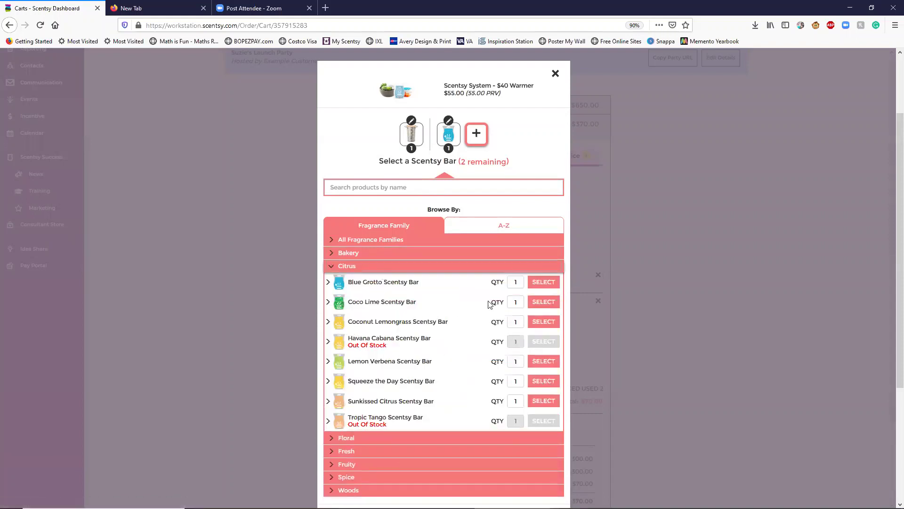
click(540, 304)
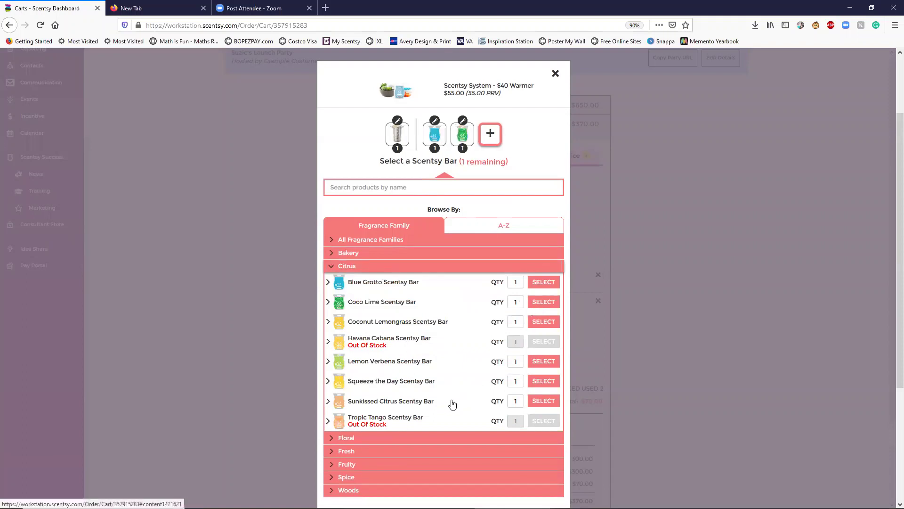
click(543, 381)
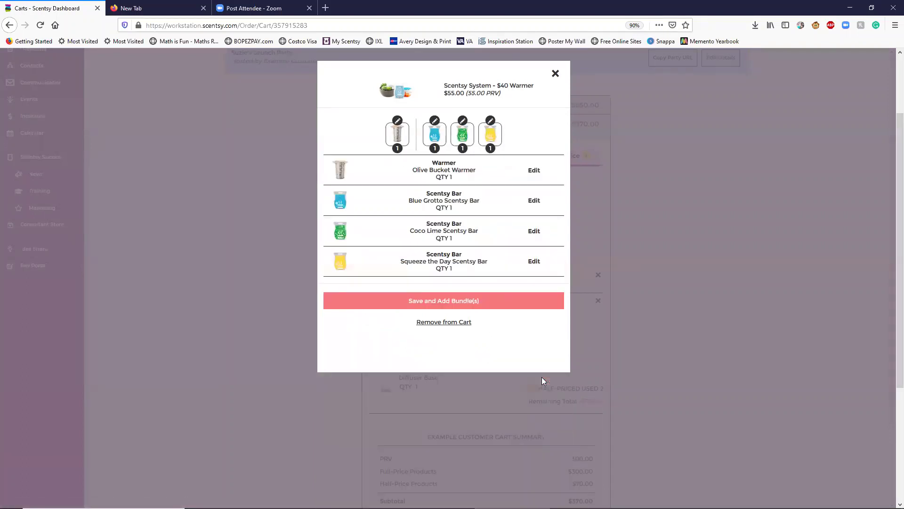
click(471, 303)
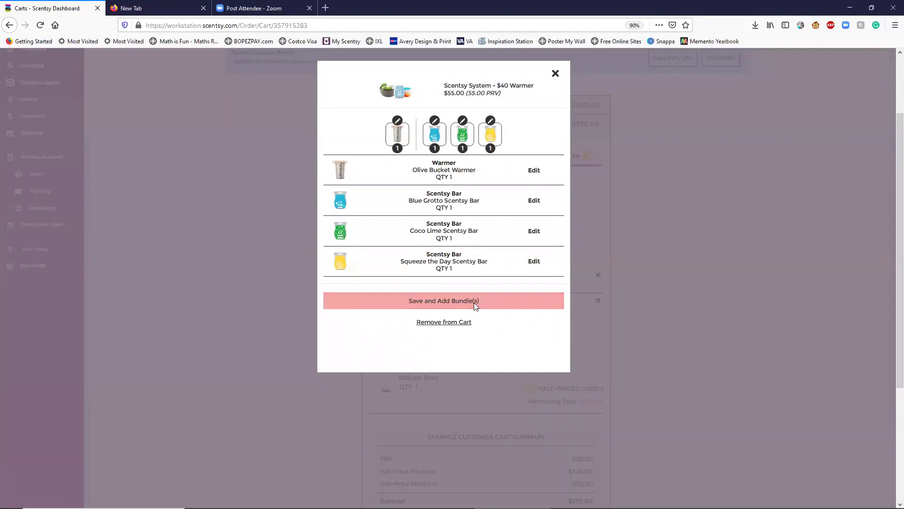
Step: Redeem $70.00 of host credit on a Shade Only - Enrich, then search host-credit products for '6'
scroll(513, 390, down, 3)
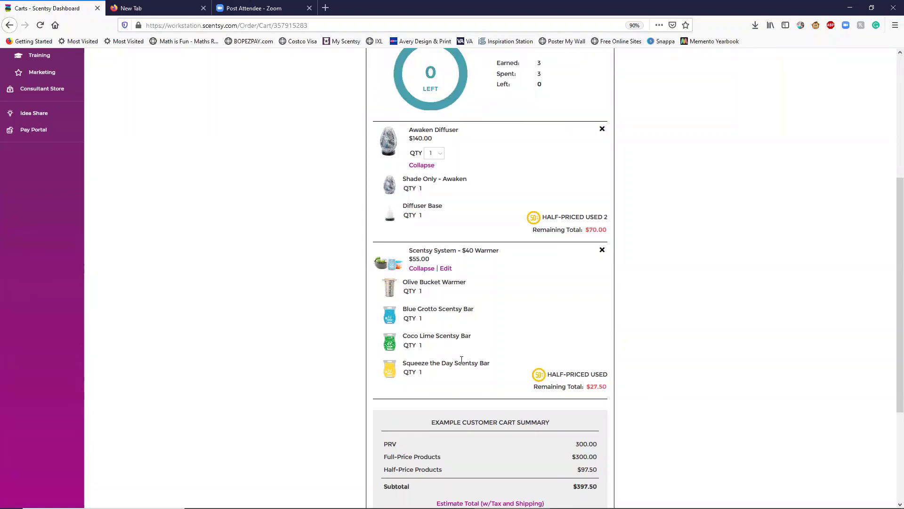
scroll(461, 364, up, 5)
click(486, 246)
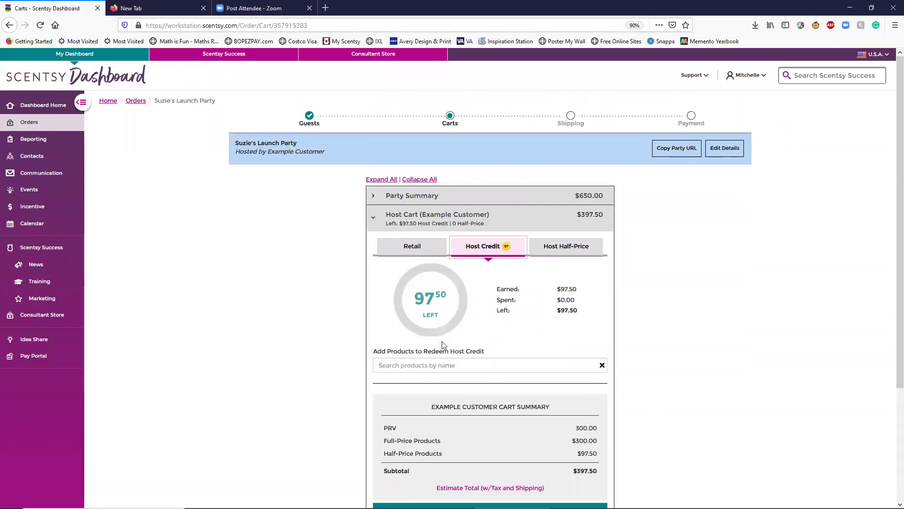
click(477, 370)
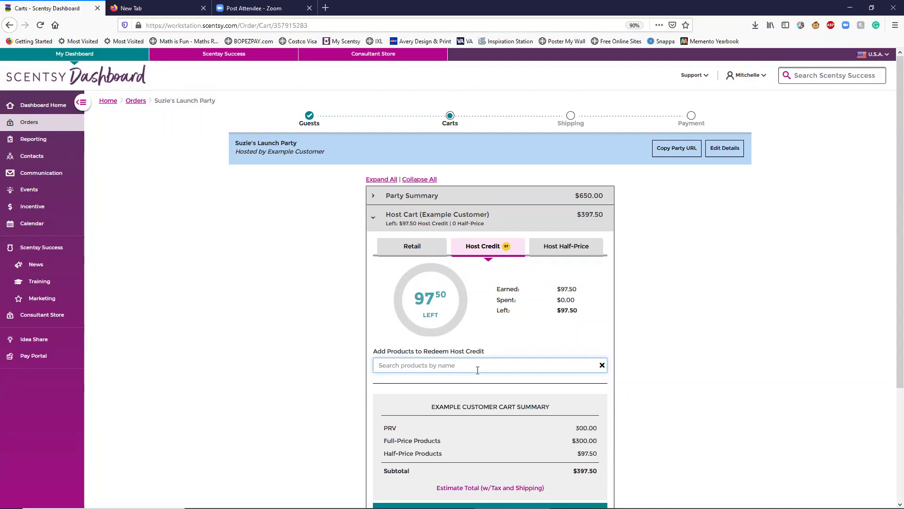
text(shade)
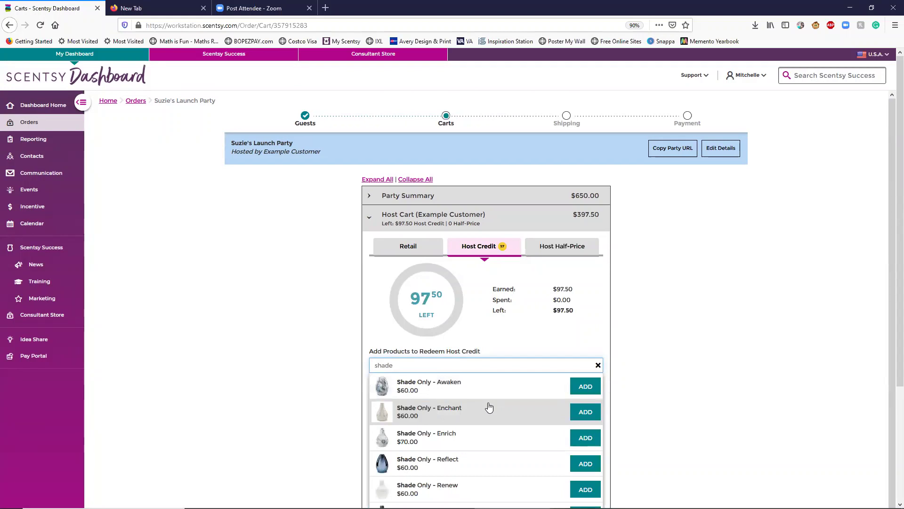
click(578, 438)
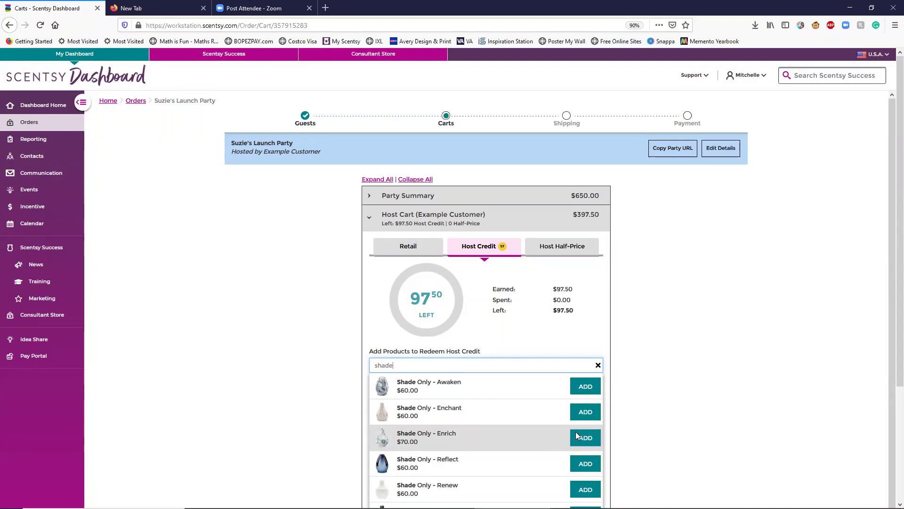
click(601, 365)
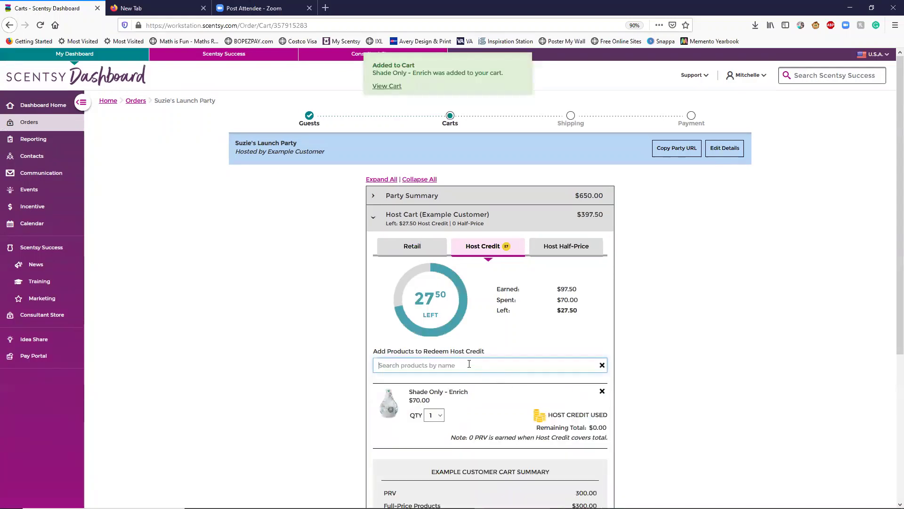
text(6)
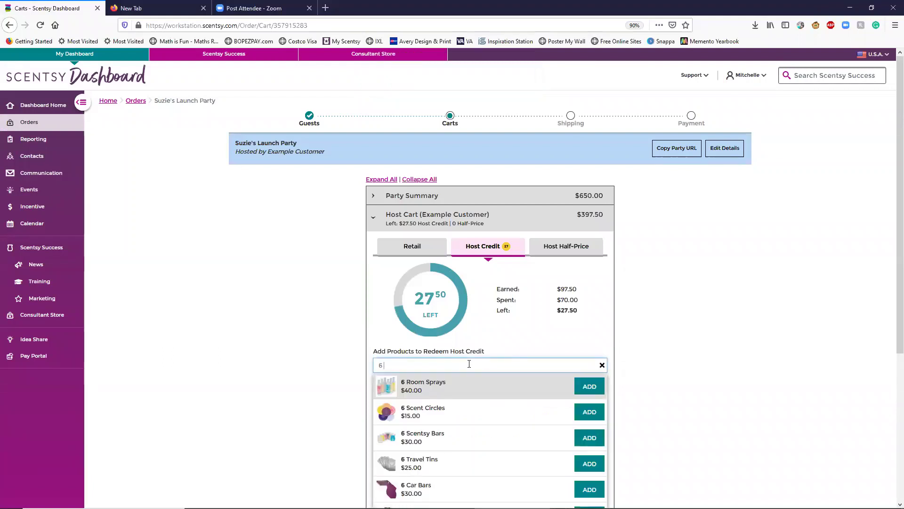
Step: Add a 6 Scentsy Bars bundle of six Fruity bars, from Berry Bright to Pineapple Pucker
click(585, 443)
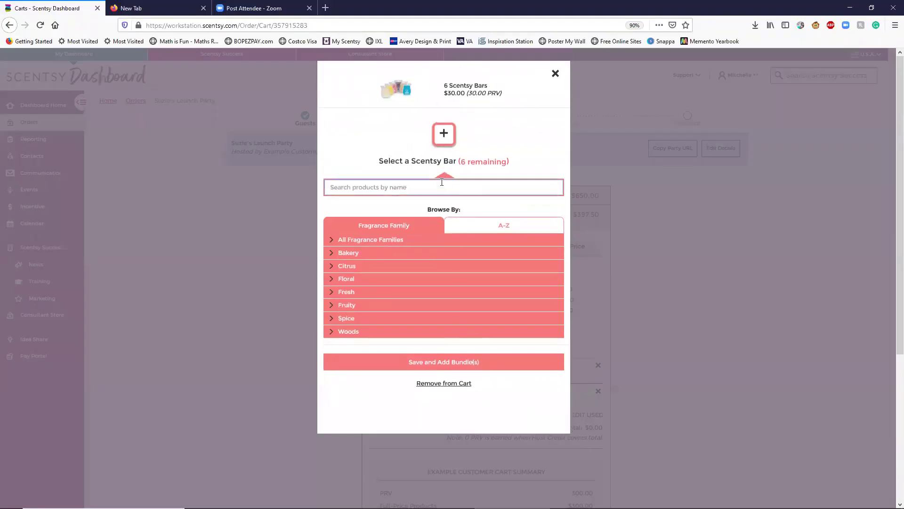
click(371, 306)
click(544, 322)
click(542, 341)
click(543, 361)
click(544, 381)
click(543, 400)
click(544, 421)
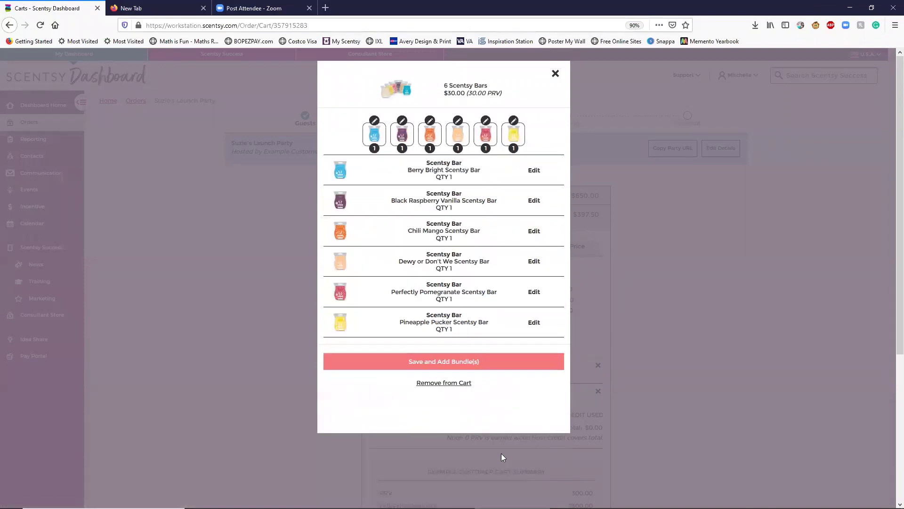
click(450, 365)
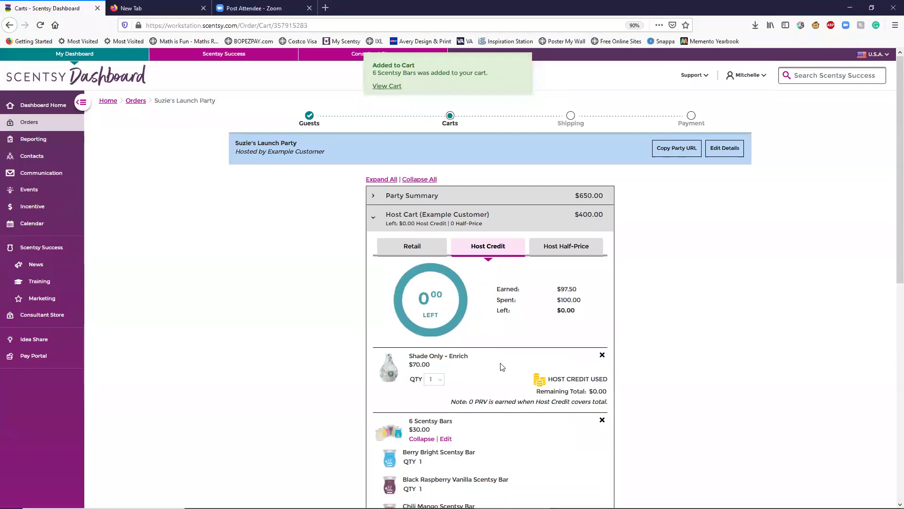
scroll(502, 363, down, 3)
scroll(501, 358, down, 5)
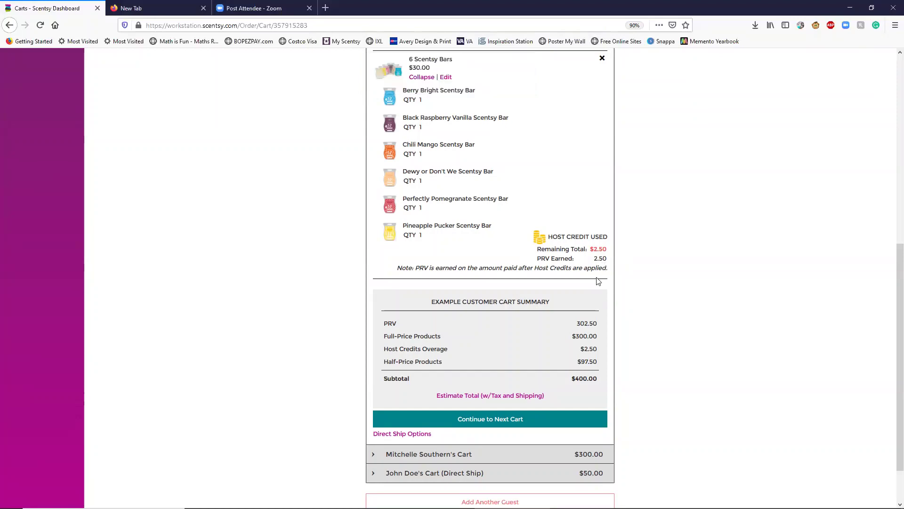
Step: Collapse the host cart and reopen its details
scroll(533, 328, up, 7)
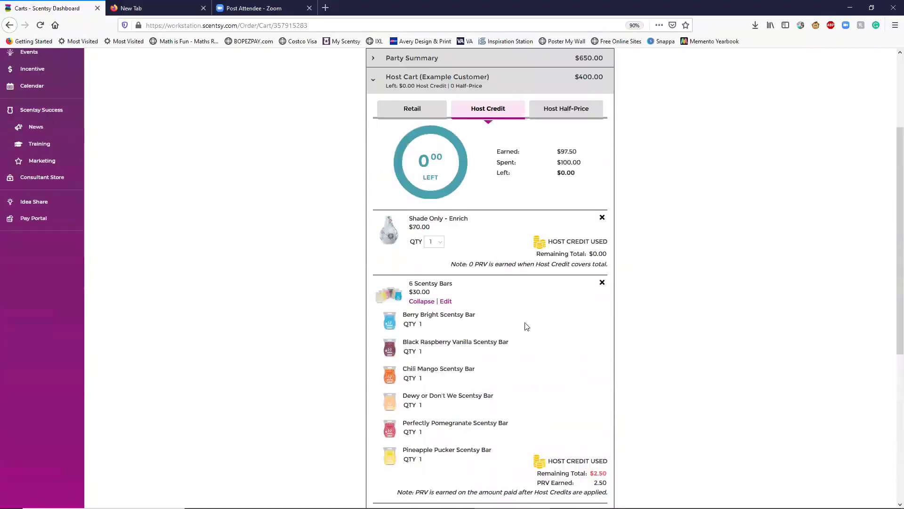
scroll(518, 323, up, 1)
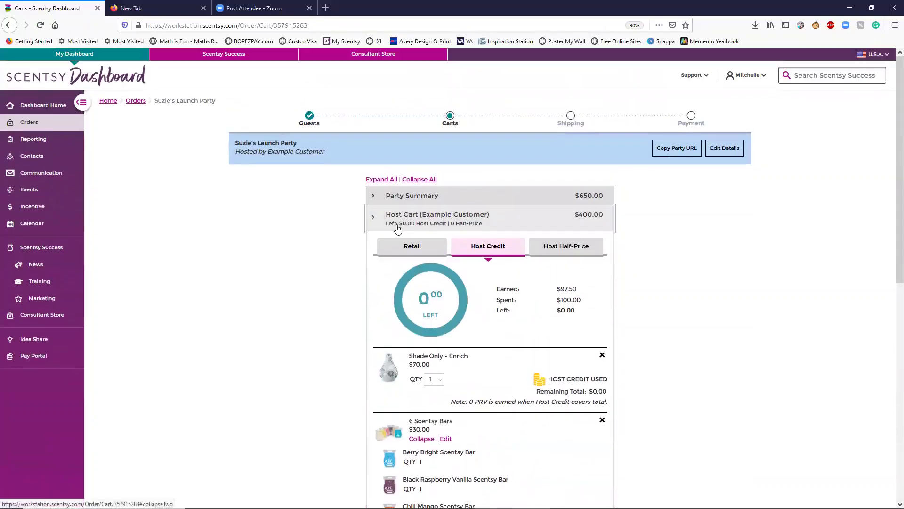
click(395, 226)
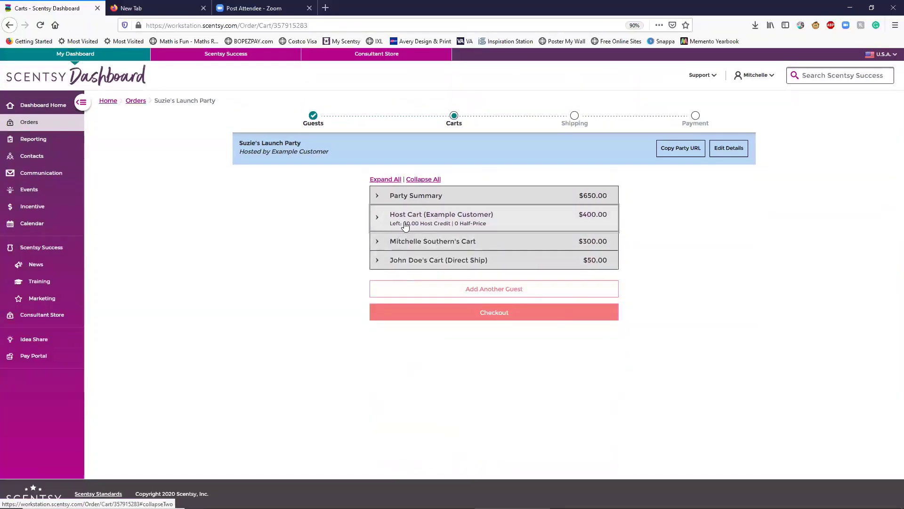
click(405, 226)
scroll(489, 330, down, 8)
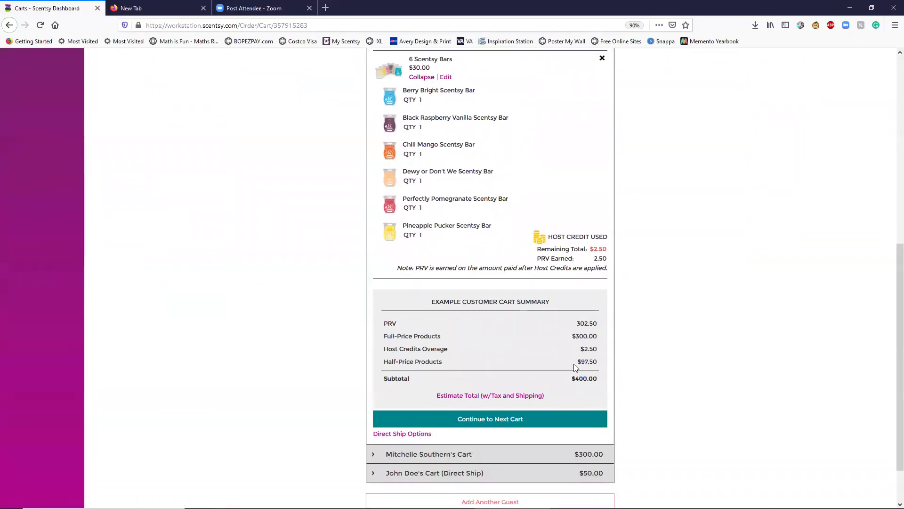
scroll(578, 375, up, 8)
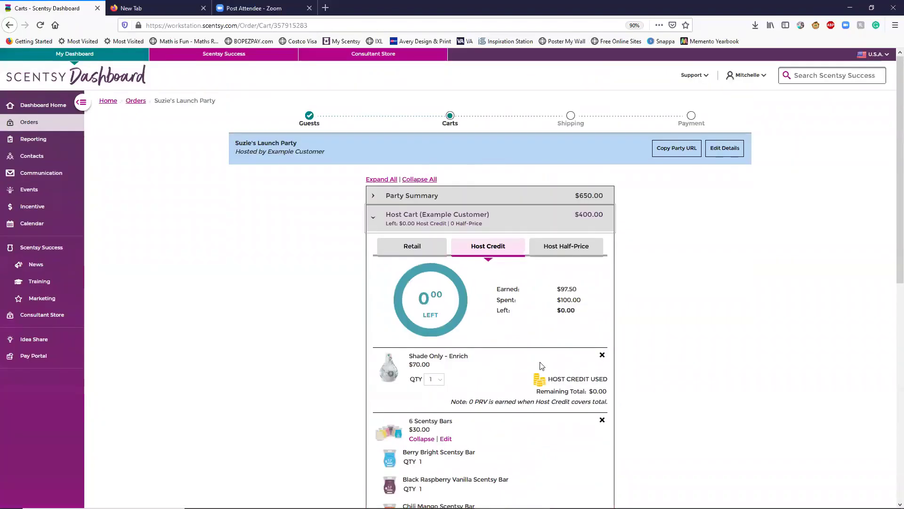
Step: Show the host cart's Retail products and scroll down to the $400.00 subtotal
click(423, 251)
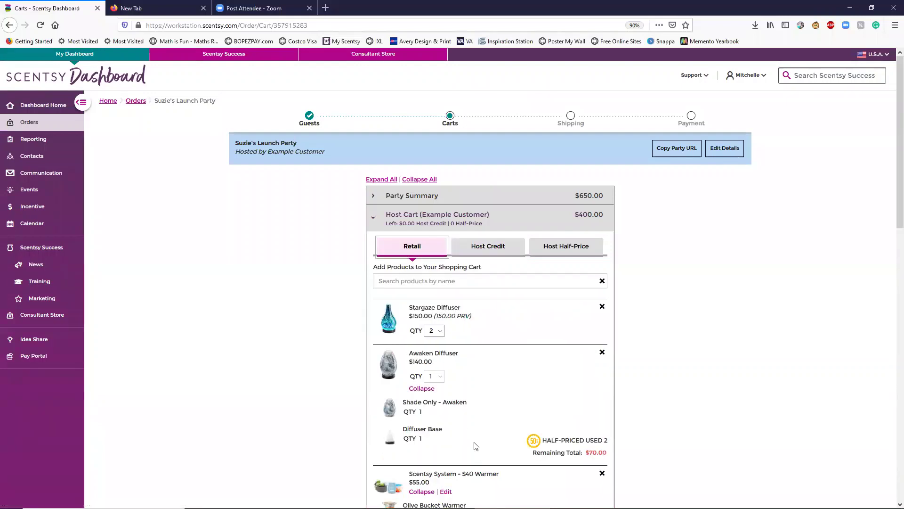
scroll(476, 444, down, 3)
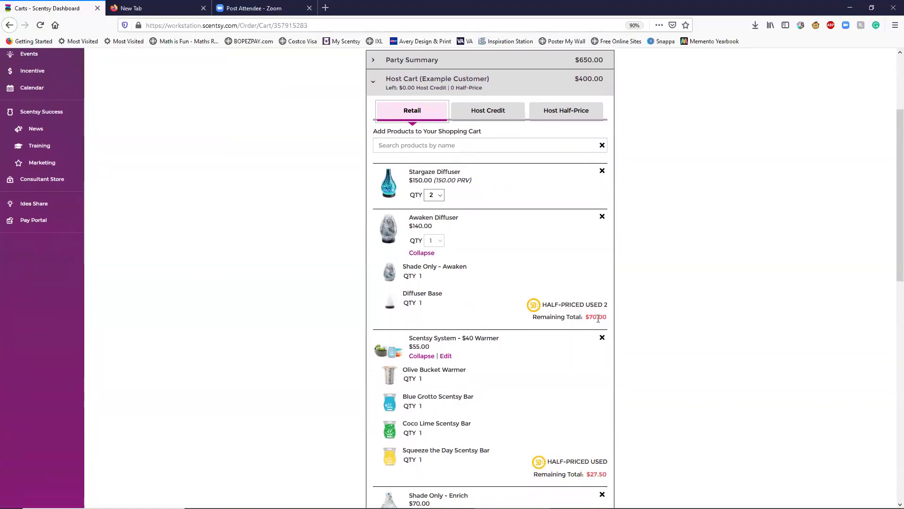
scroll(509, 405, down, 3)
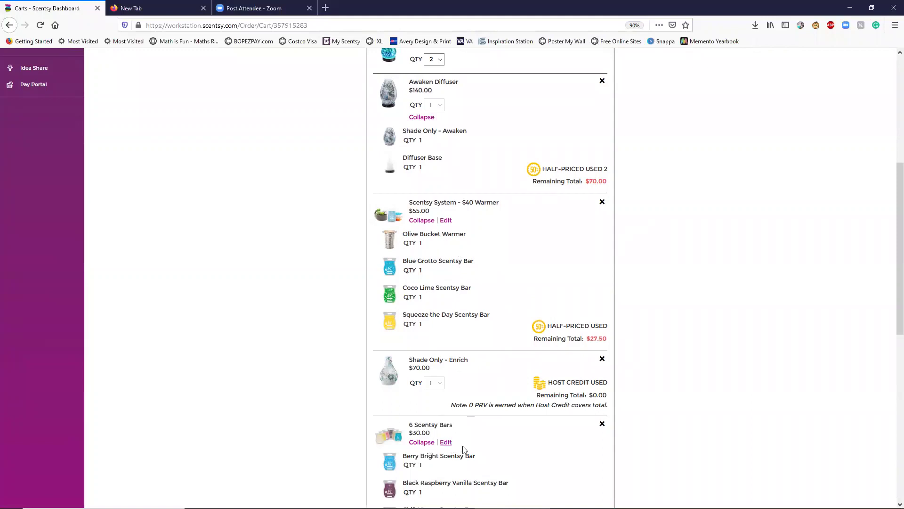
scroll(452, 448, down, 3)
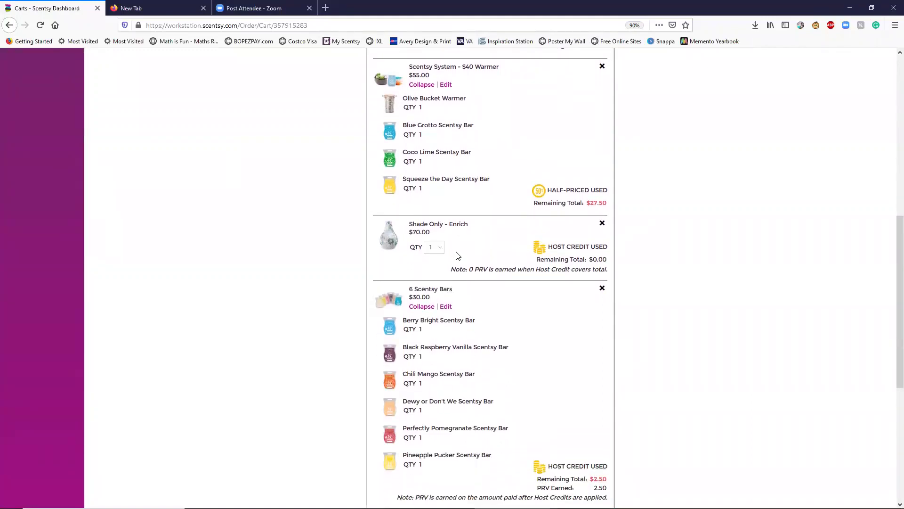
scroll(565, 353, down, 4)
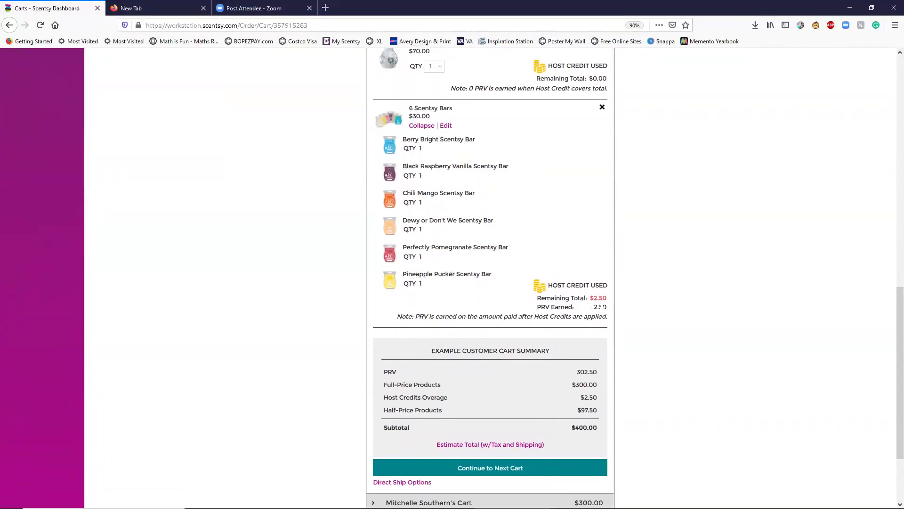
scroll(541, 339, down, 2)
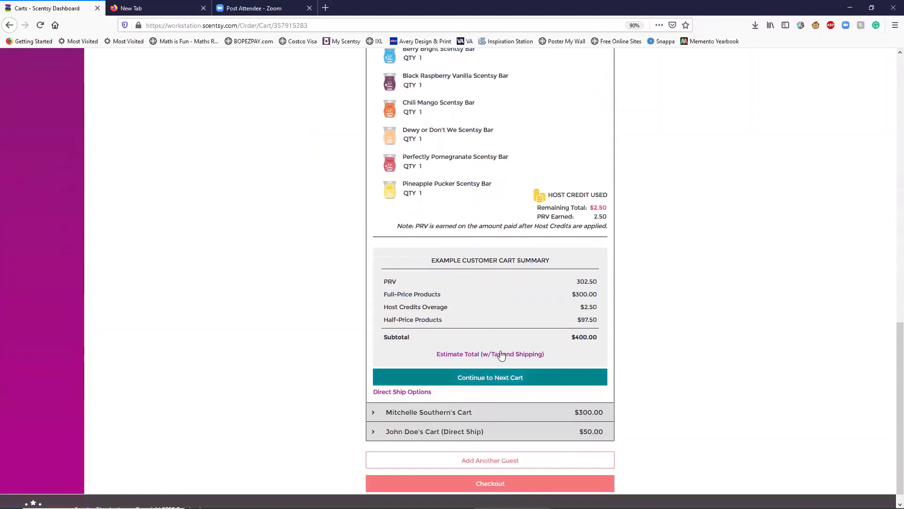
Step: Estimate the host cart with tax and shipping at $441.05, save it, and open the first guest's cart
click(502, 355)
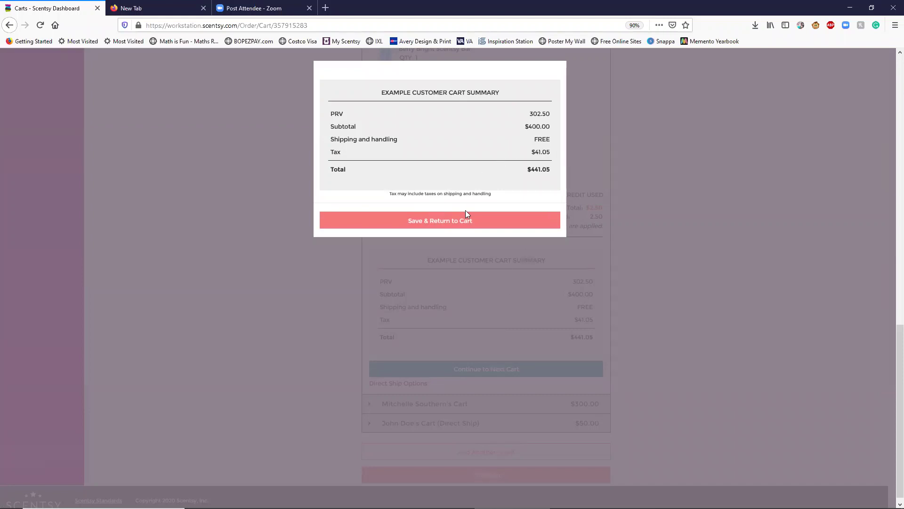
click(453, 222)
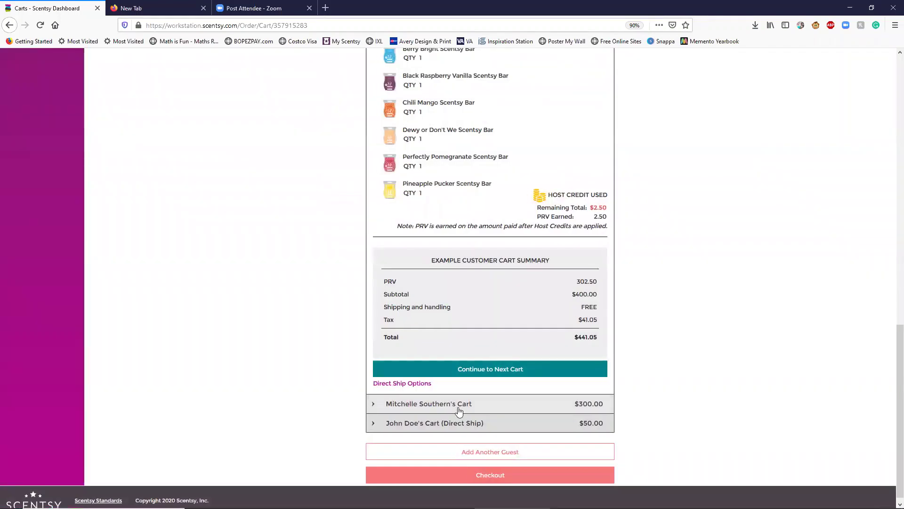
click(460, 405)
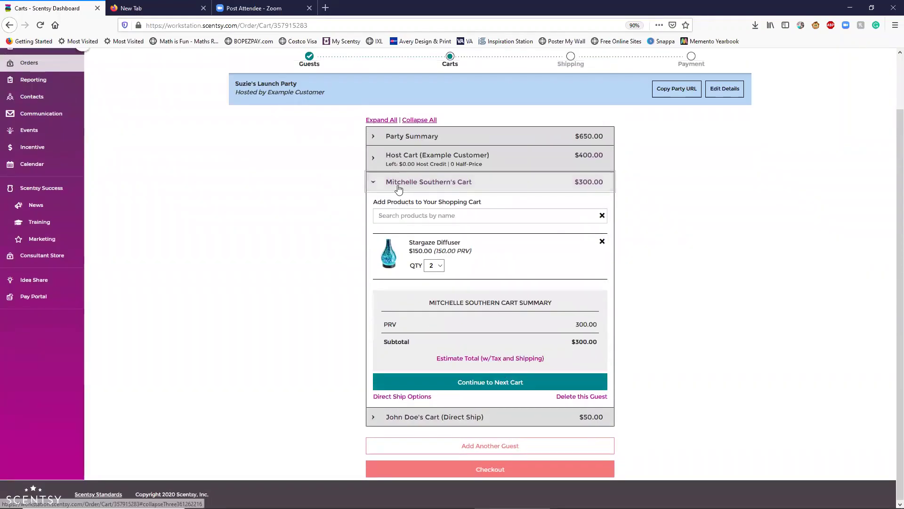
scroll(398, 188, up, 2)
Step: Expand Party Summary and open the Perpetual Party Reward assignee list
click(423, 195)
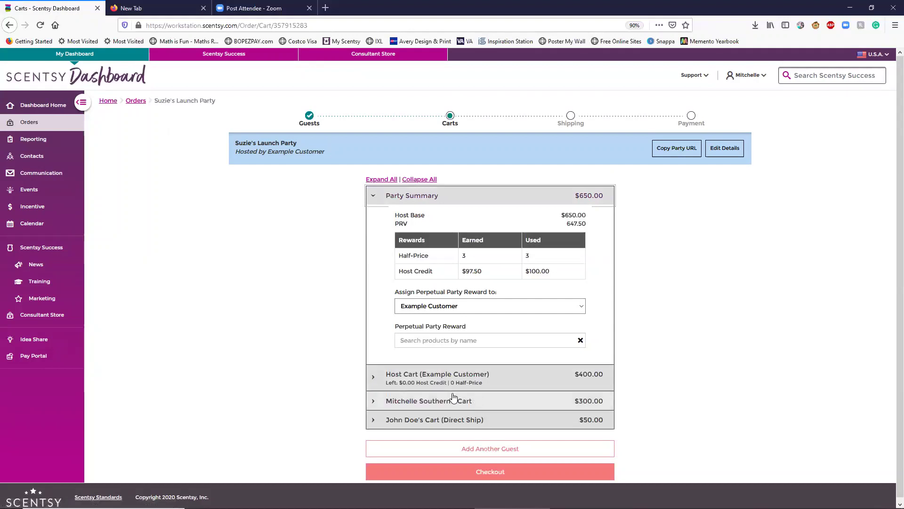
click(579, 308)
Step: Assign the Perpetual Party Reward to the guest and redeem it on a Pug Warmer
click(561, 326)
click(469, 342)
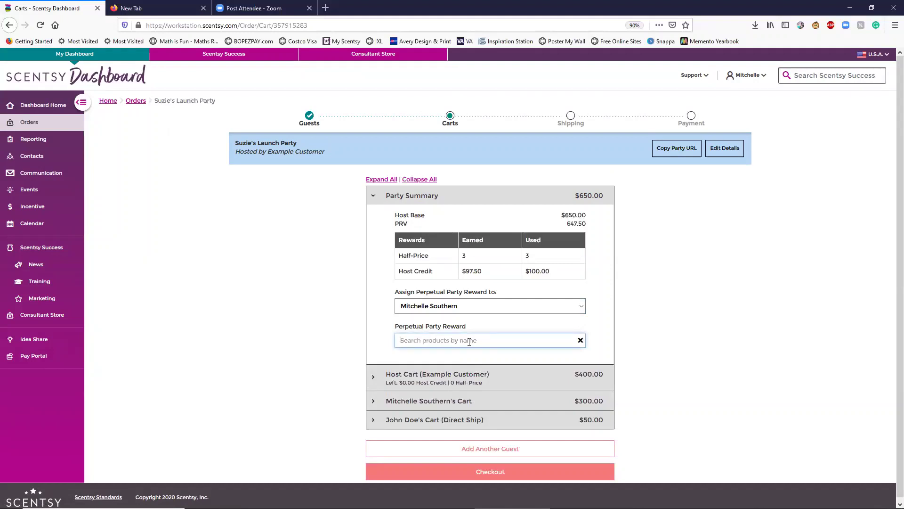
text(warmer)
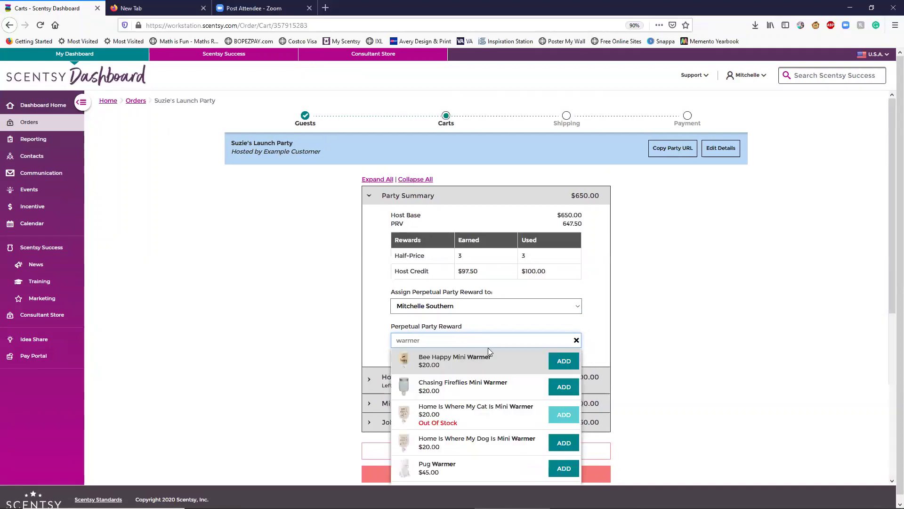
scroll(497, 422, down, 5)
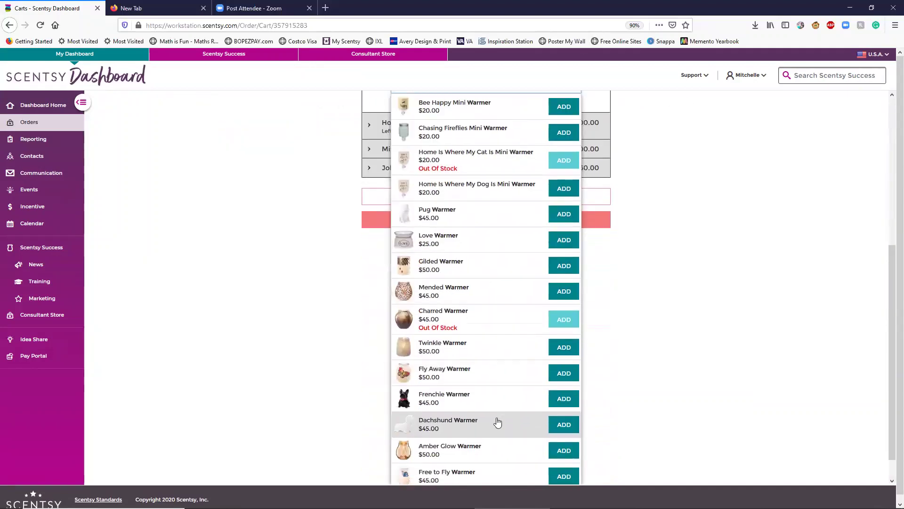
click(558, 216)
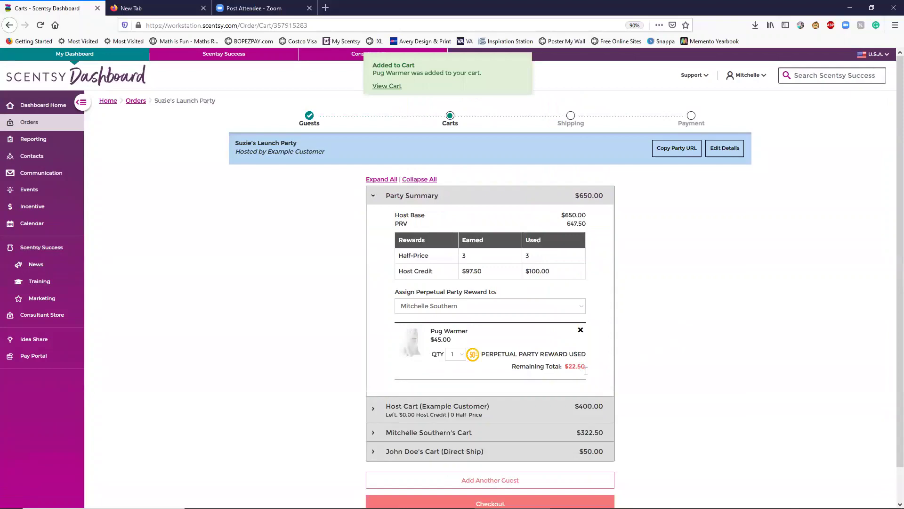
Step: Check the guest's cart now totals $322.50, then reopen Party Summary
click(469, 433)
scroll(423, 296, down, 3)
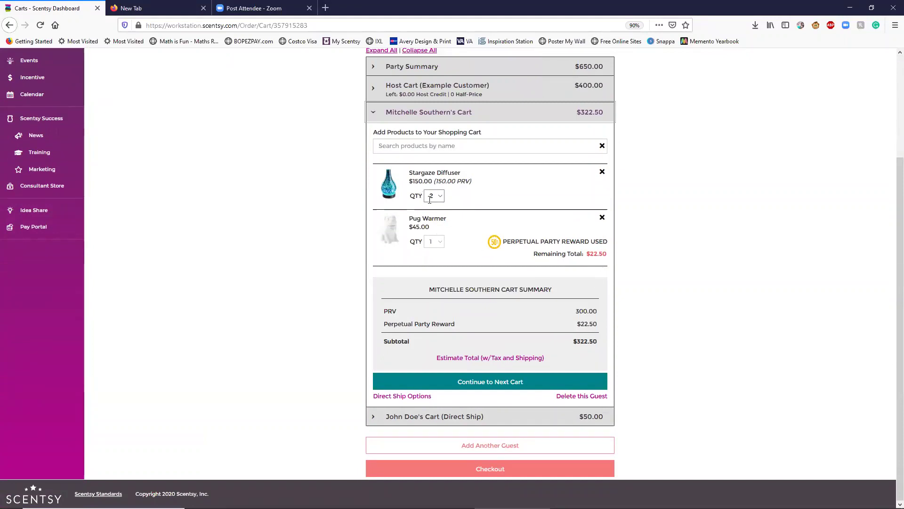
click(390, 109)
click(444, 195)
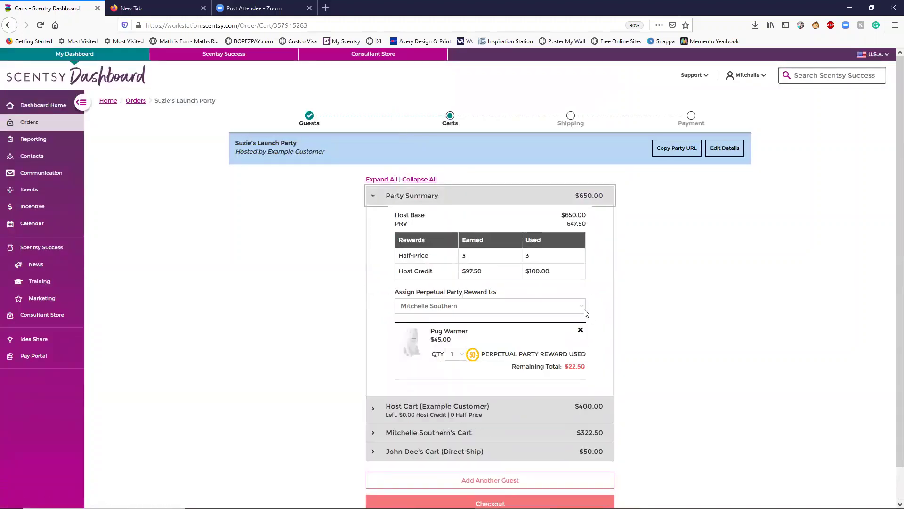
Step: Remove the Pug Warmer reward, confirm the guest's cart is back to $300.00, and reopen Party Summary
click(580, 330)
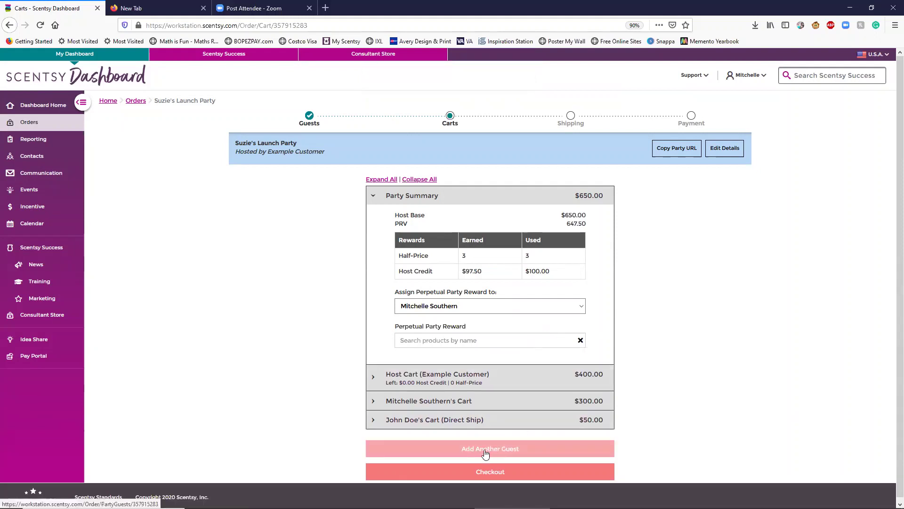
click(458, 401)
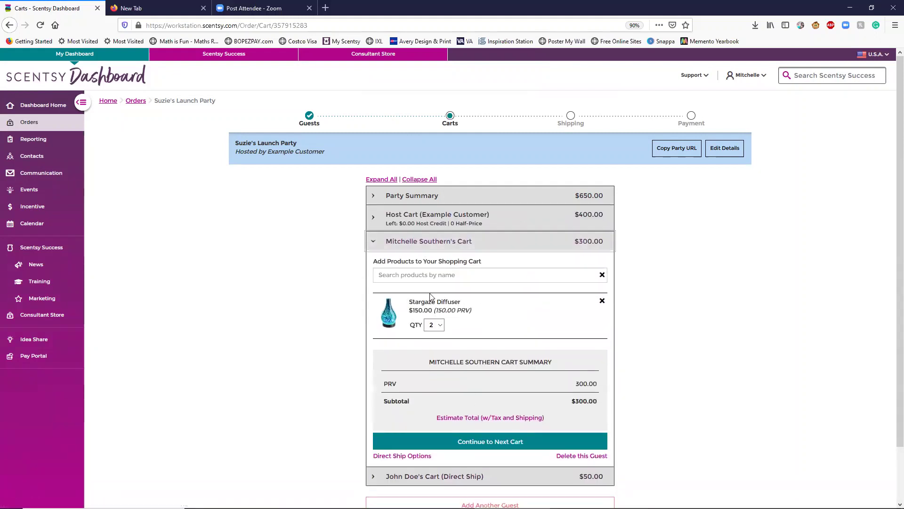
click(386, 245)
click(465, 202)
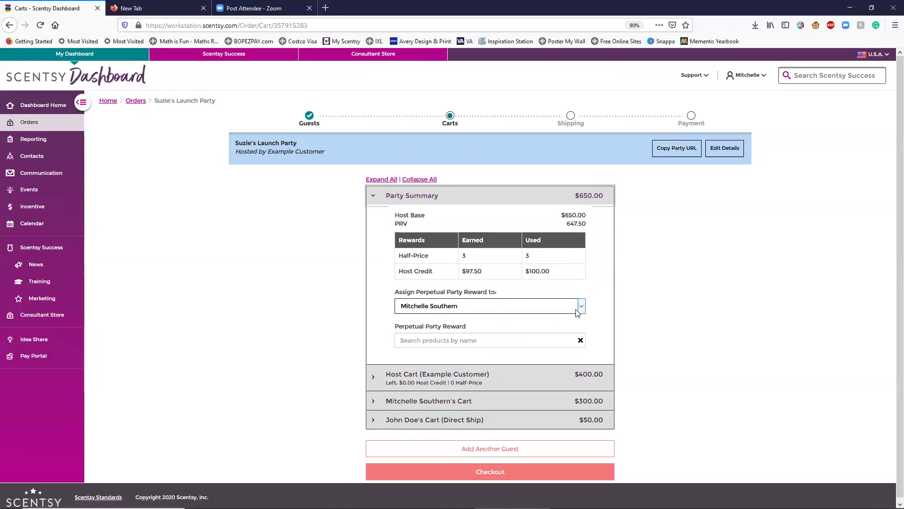
Step: Search 'warmer' and redeem the Pug Warmer as the Perpetual Party Reward, then collapse Party Summary
click(523, 338)
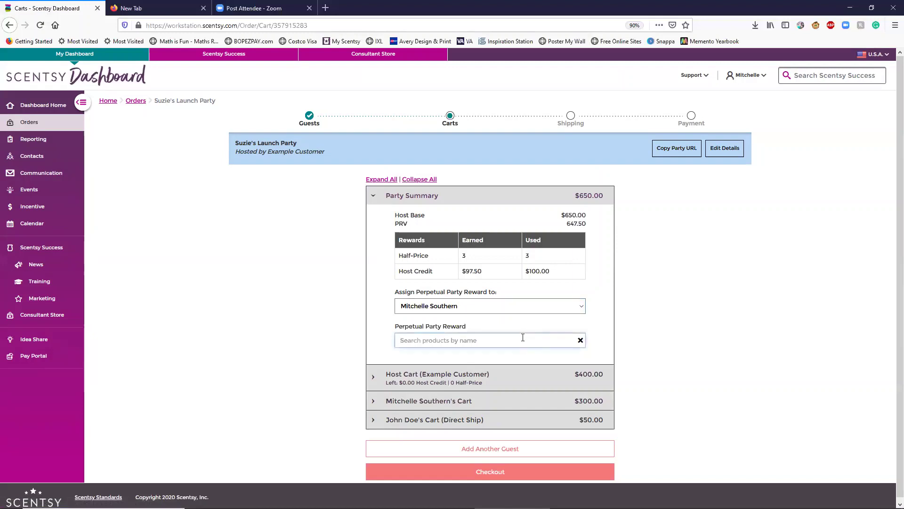
text(warm)
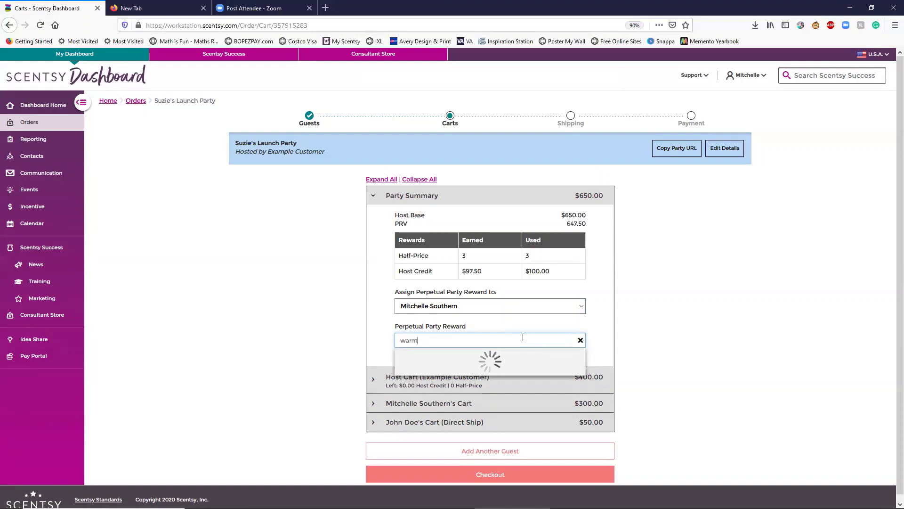
text(er)
scroll(494, 401, down, 3)
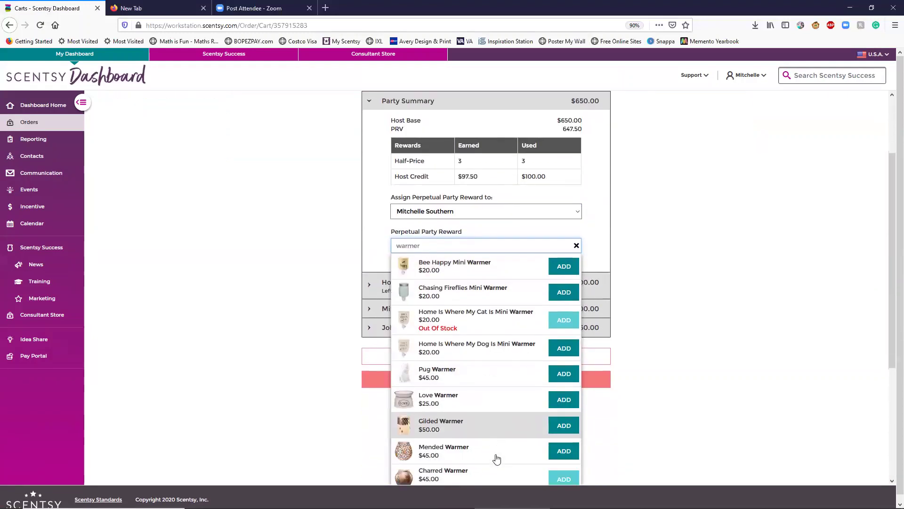
click(565, 345)
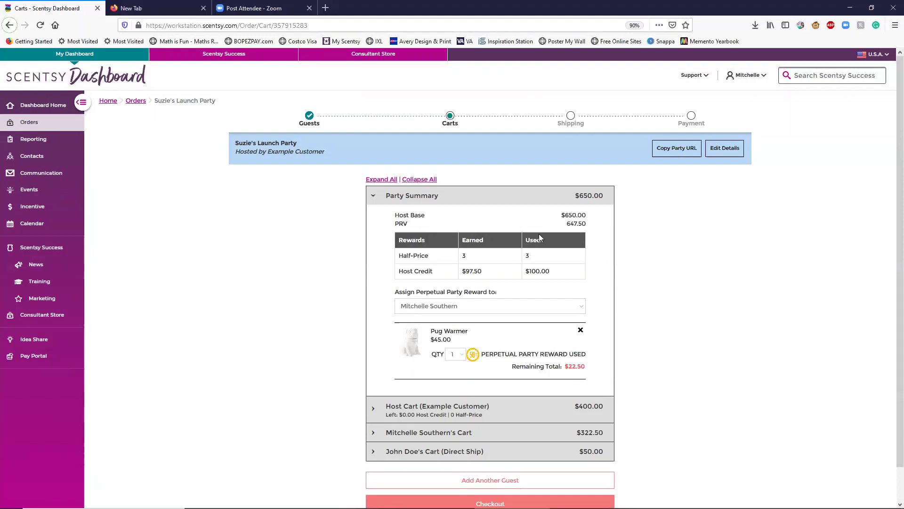
click(377, 204)
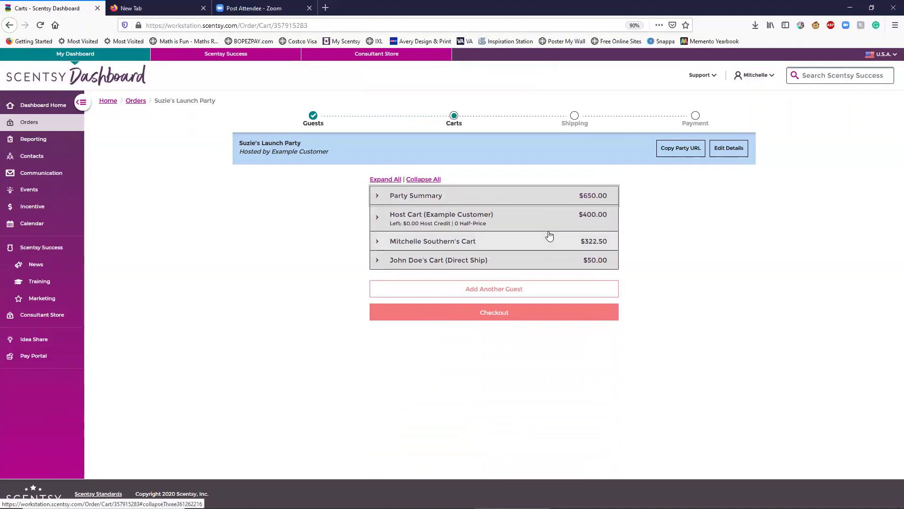
Step: Browse the second guest's product search results for '6' and then '3' without adding anything
click(469, 242)
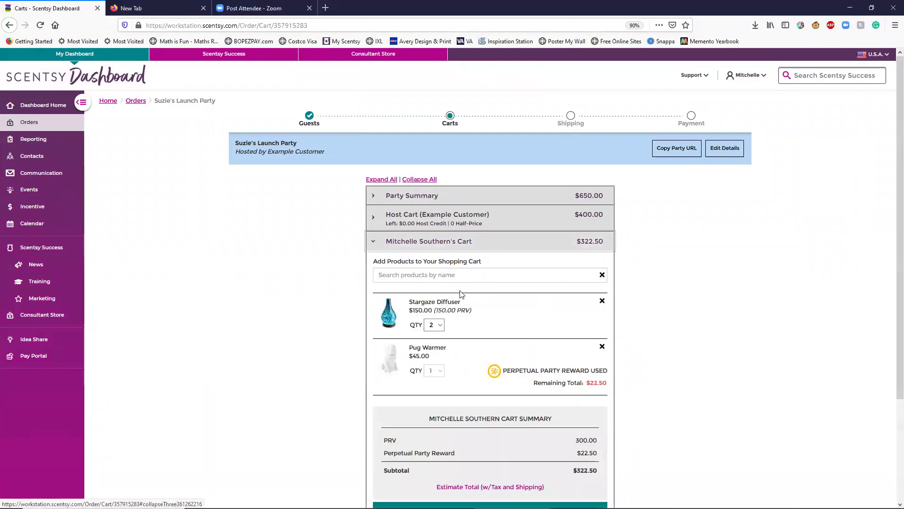
click(442, 275)
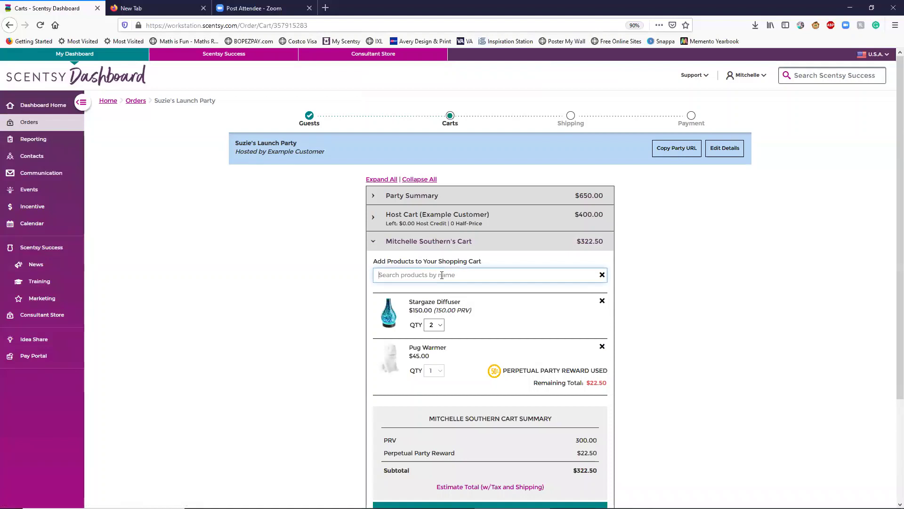
text(6)
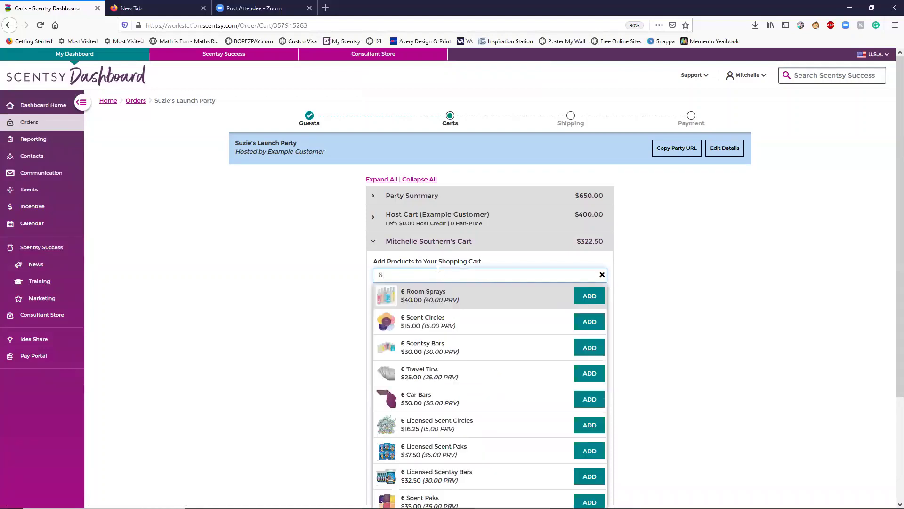
scroll(527, 348, down, 3)
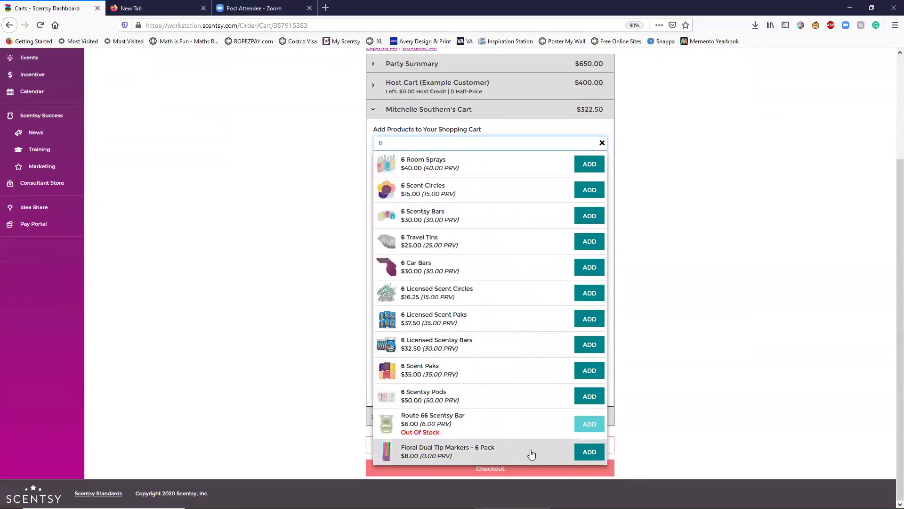
scroll(529, 451, up, 3)
key(ctrl+a)
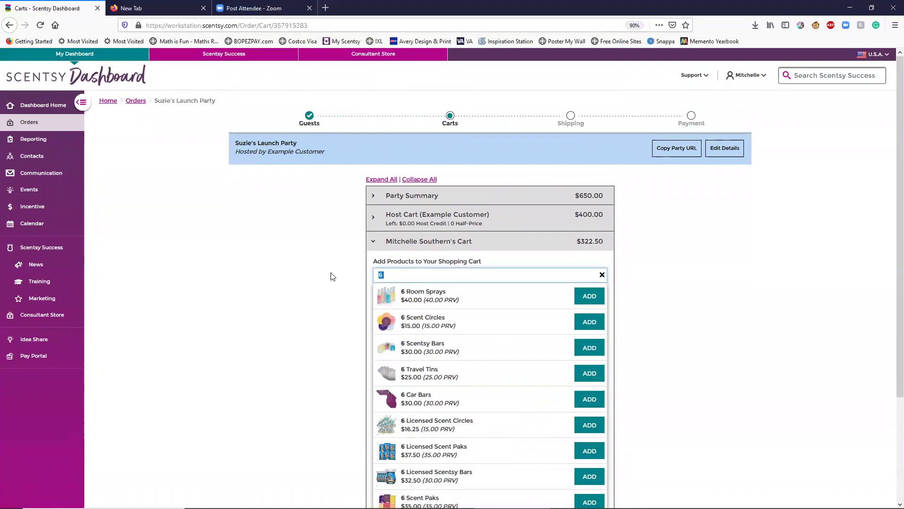
key(BackSpace)
text(3)
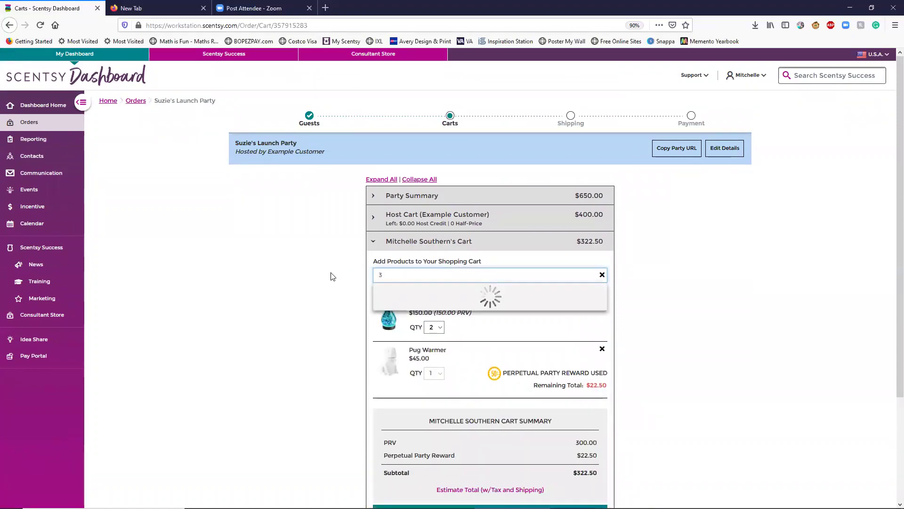
scroll(480, 357, down, 5)
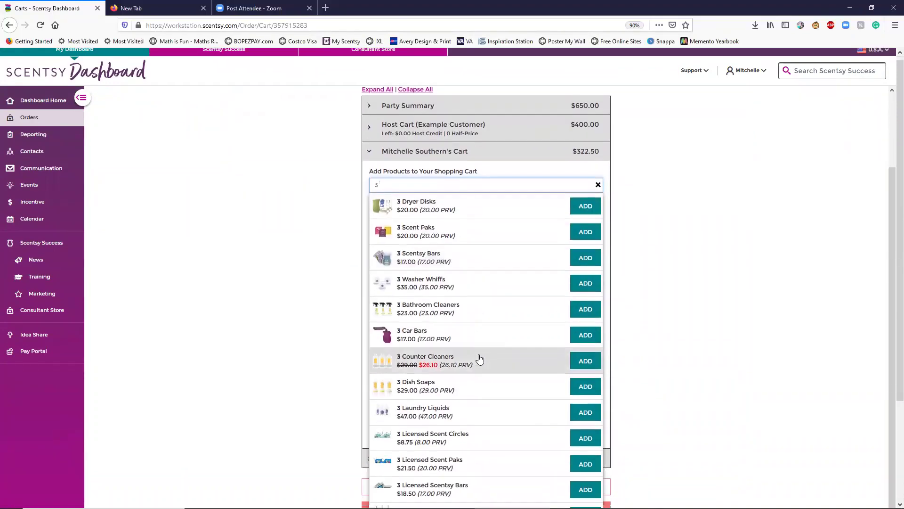
scroll(480, 362, up, 2)
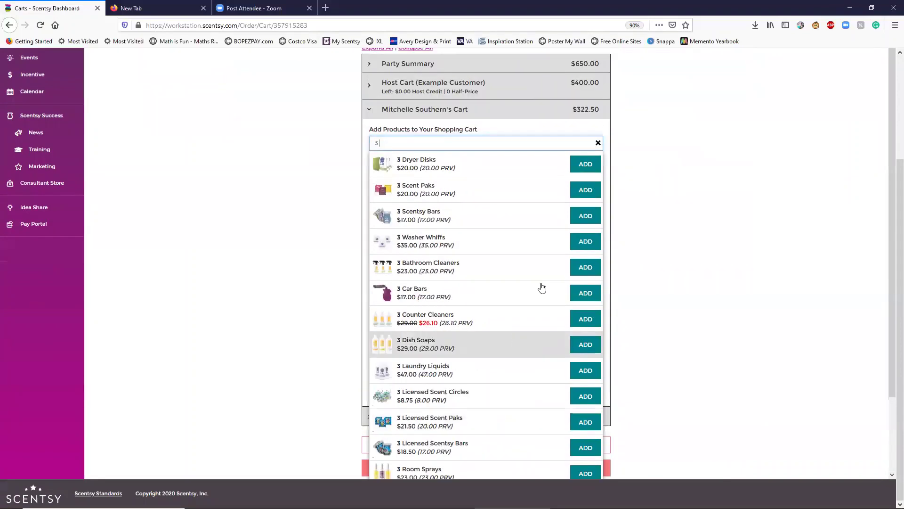
Step: Clear the search, collapse the guest's cart, and open the host cart's product search
click(601, 146)
click(389, 118)
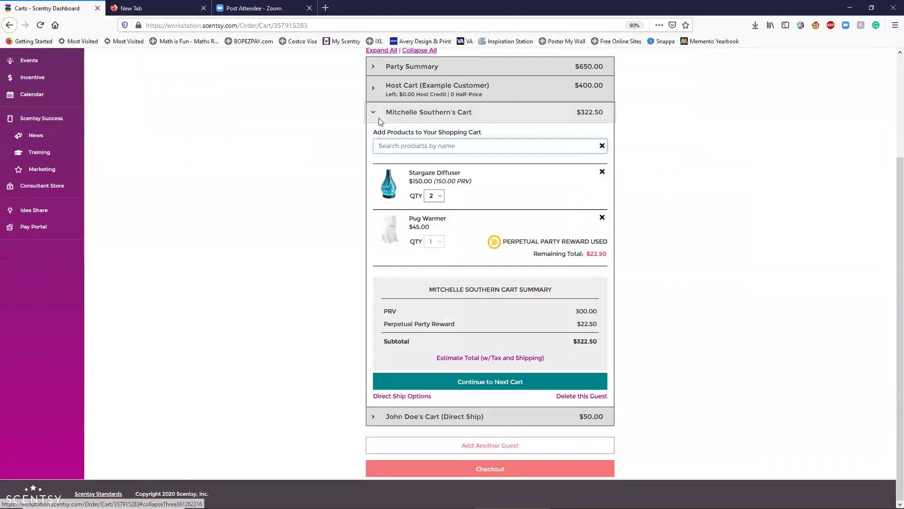
click(429, 212)
click(452, 283)
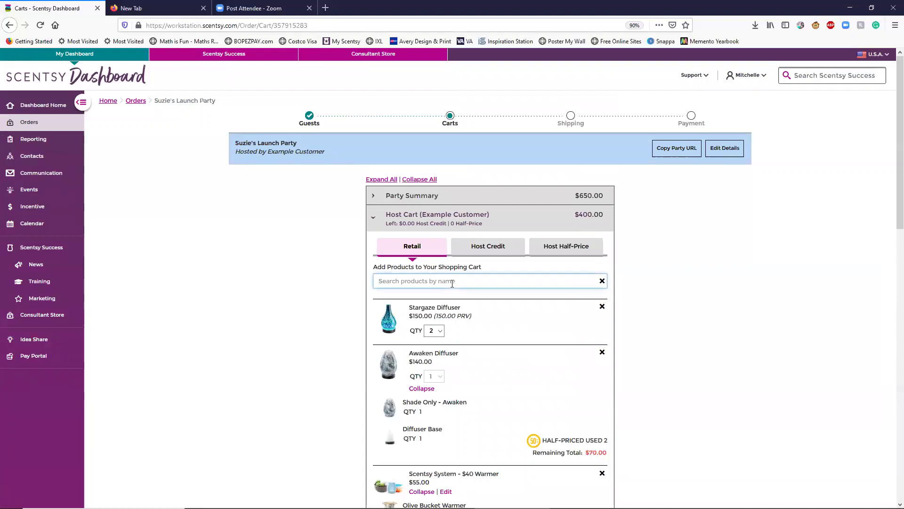
Step: Add Customer Order Bags to the host cart, bringing it to $401.00
text(customer)
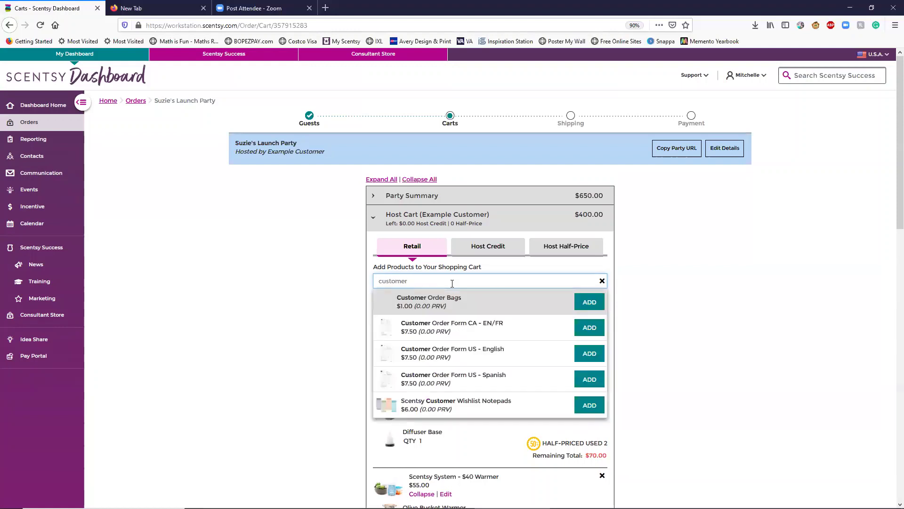
click(589, 302)
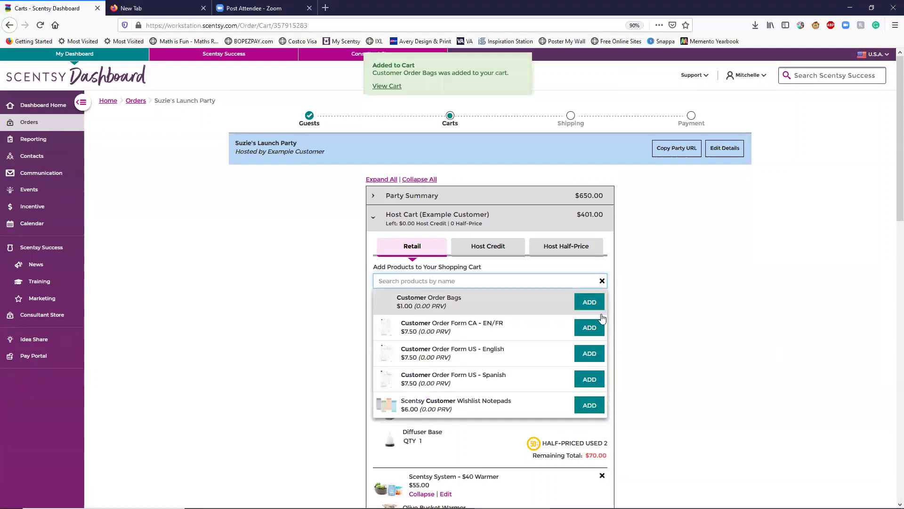
click(602, 281)
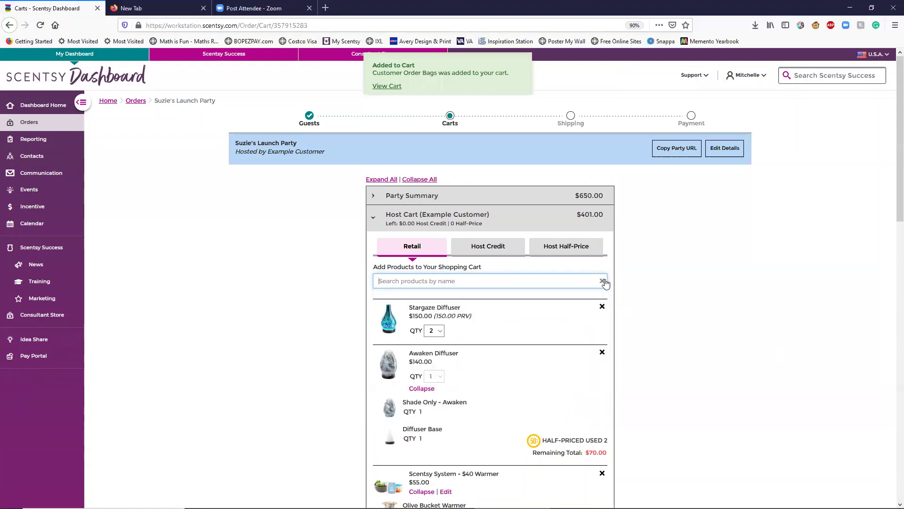
scroll(518, 390, down, 5)
scroll(529, 414, down, 5)
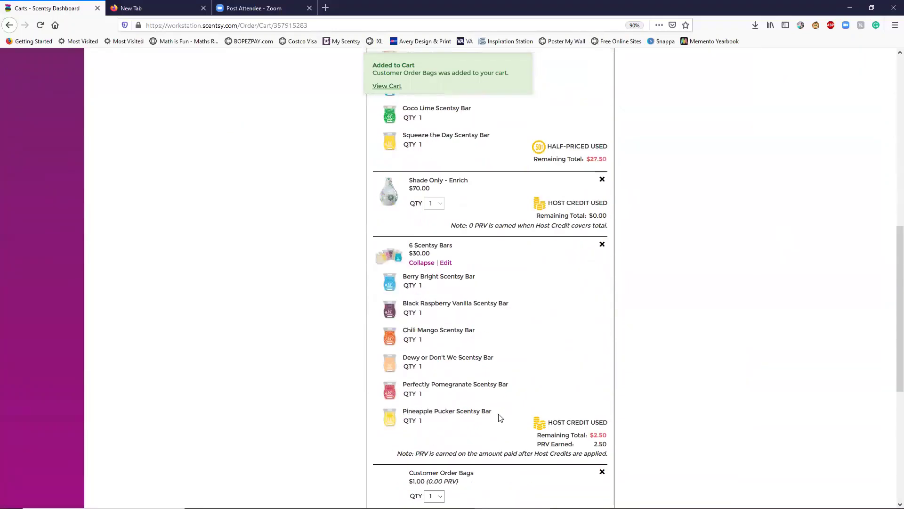
scroll(477, 445, down, 5)
Step: Add $1.00 Customer Order Bags to the guest's cart, raising it to $323.50, and continue to the next cart
click(437, 397)
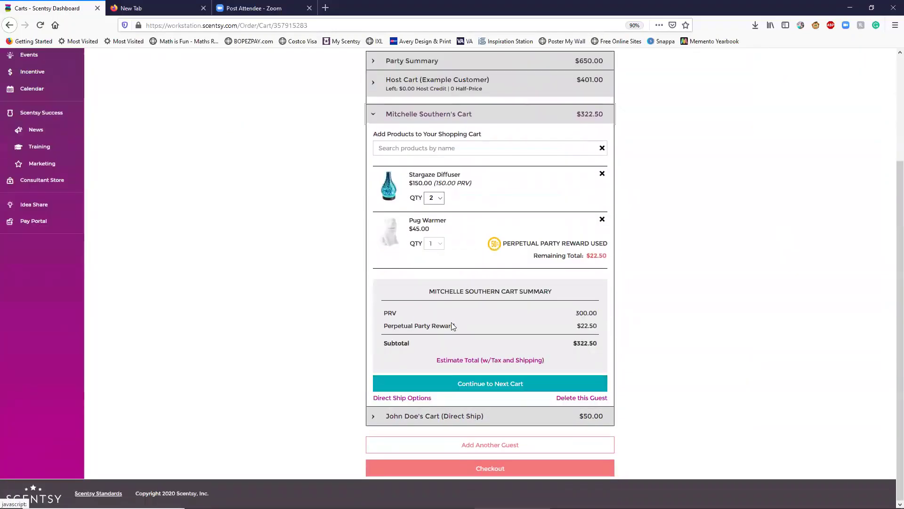
click(429, 147)
text(cu)
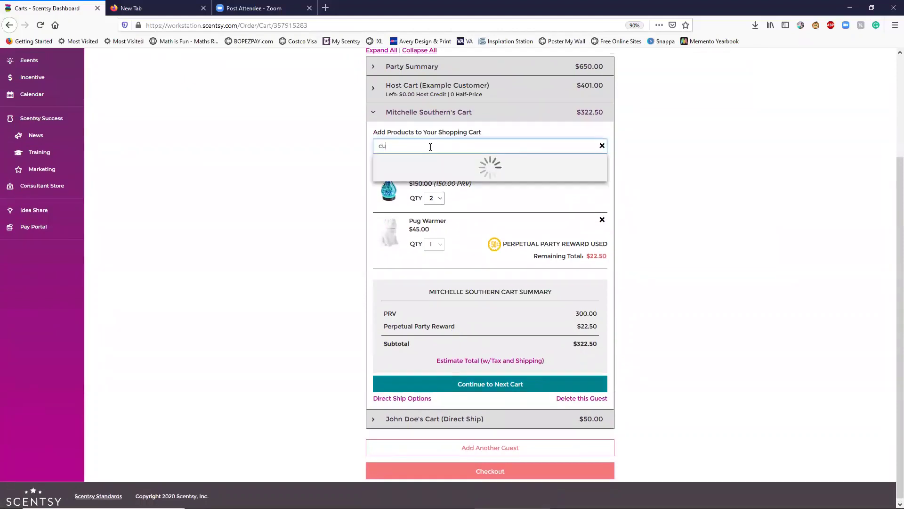
text(stomer)
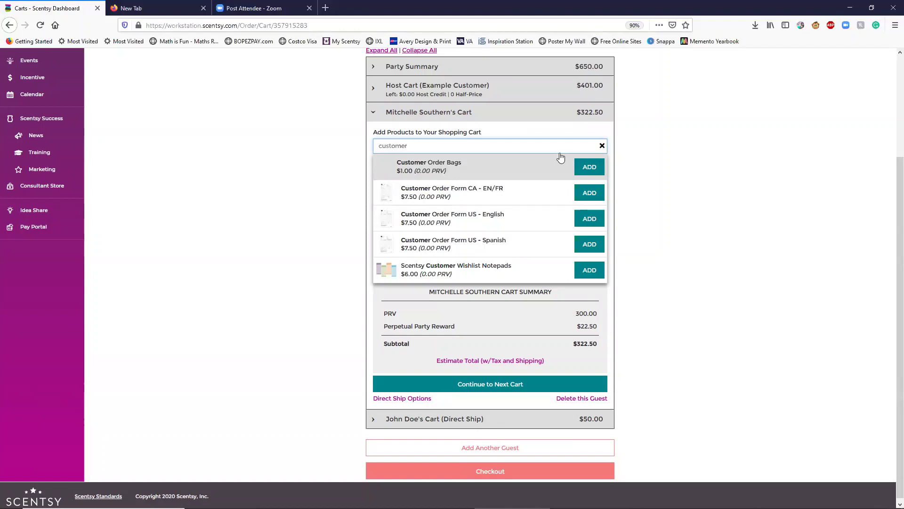
click(414, 118)
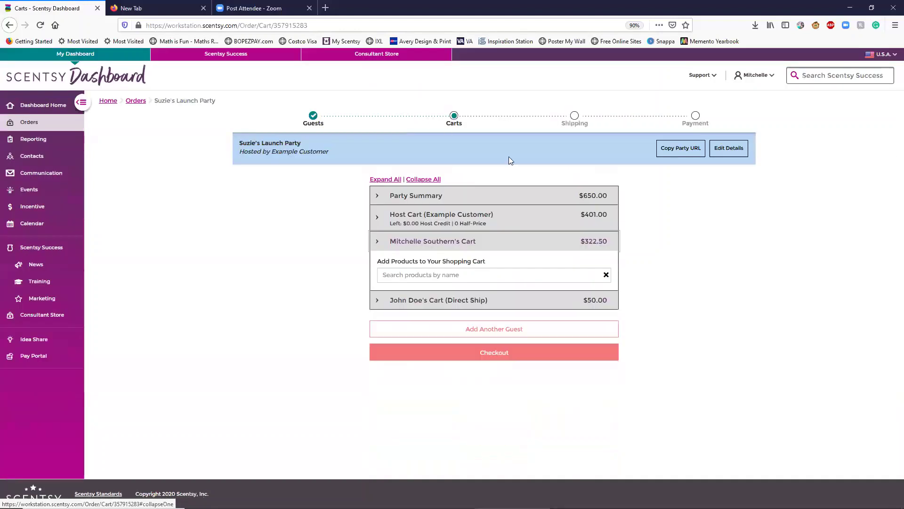
click(449, 243)
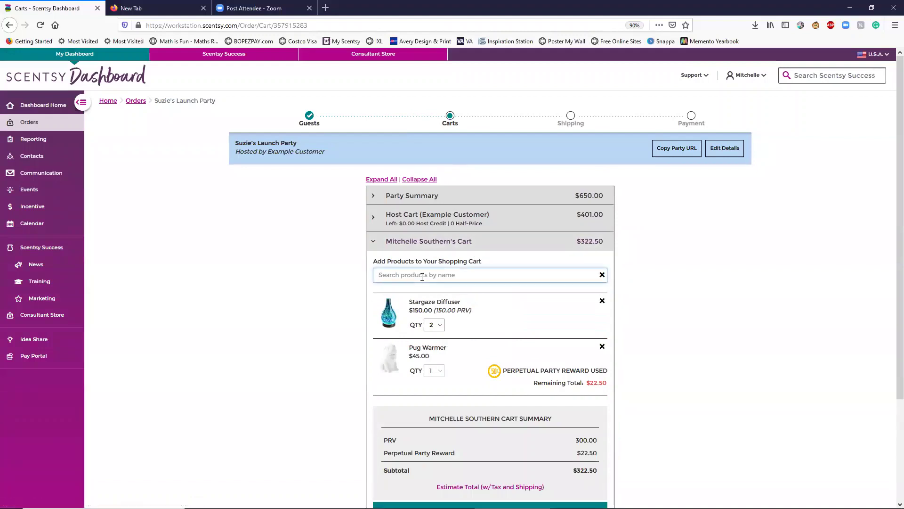
text(custe)
text(mer)
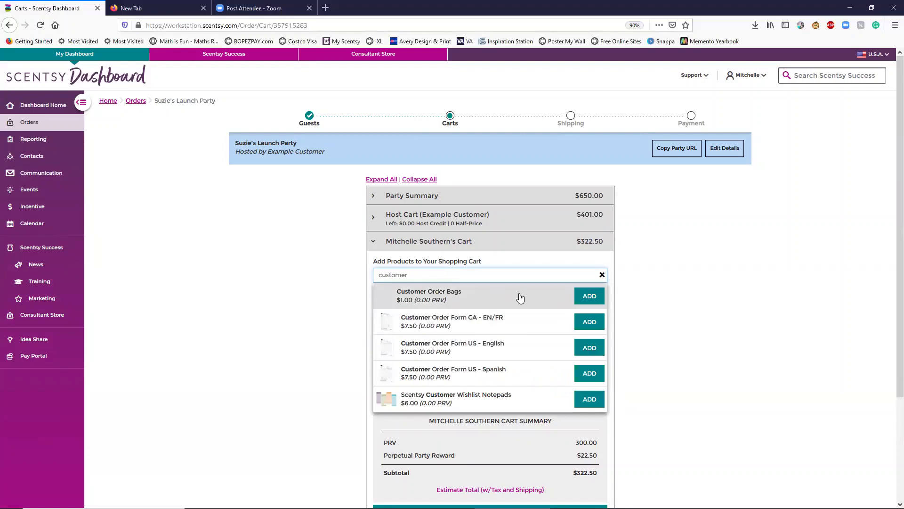
click(592, 302)
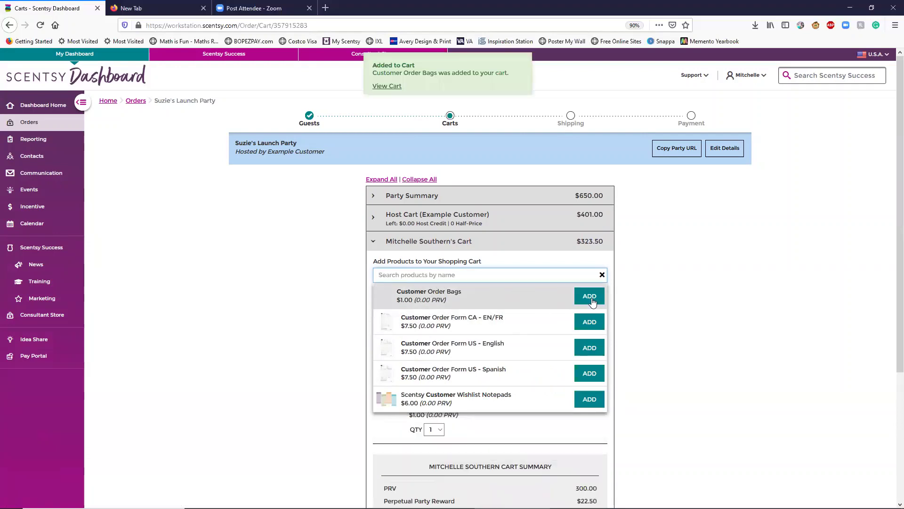
click(602, 274)
scroll(522, 386, down, 4)
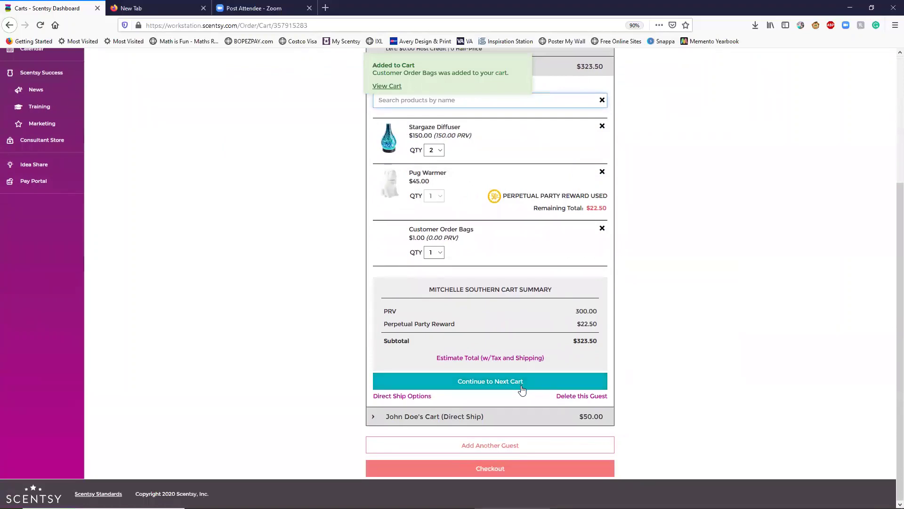
click(522, 381)
click(420, 242)
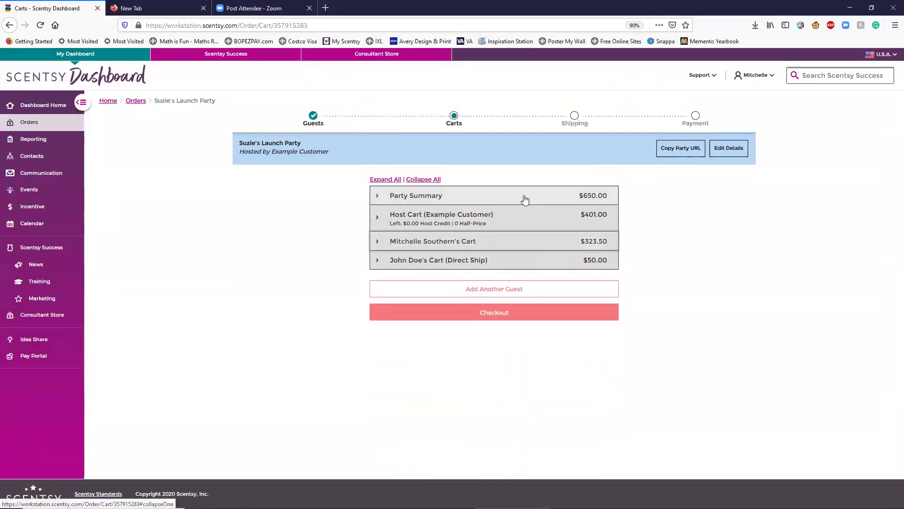
Step: Check out the whole party and pass shipping to reach Payment with $856.96 remaining
click(527, 313)
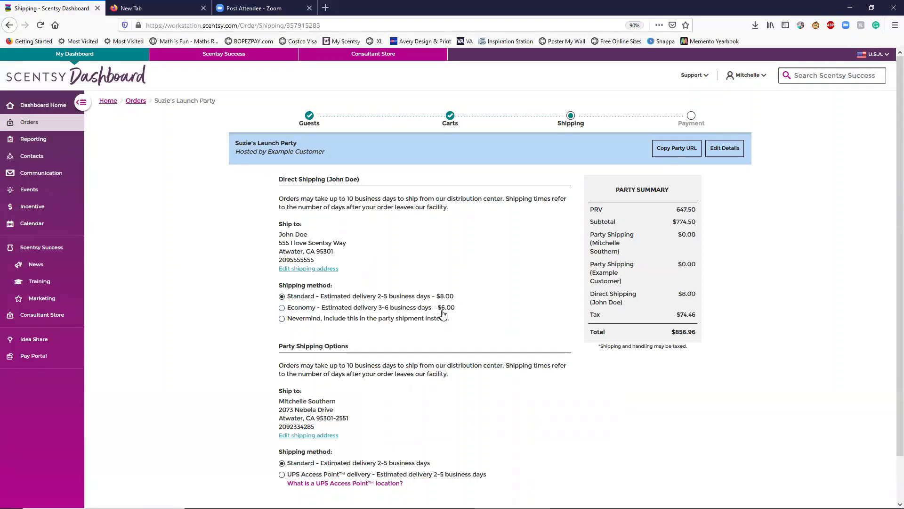
scroll(405, 381, down, 2)
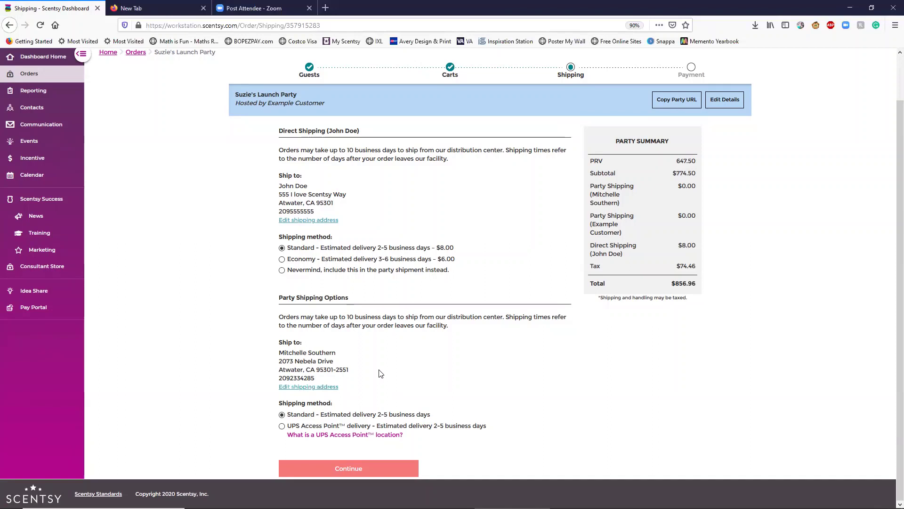
click(347, 470)
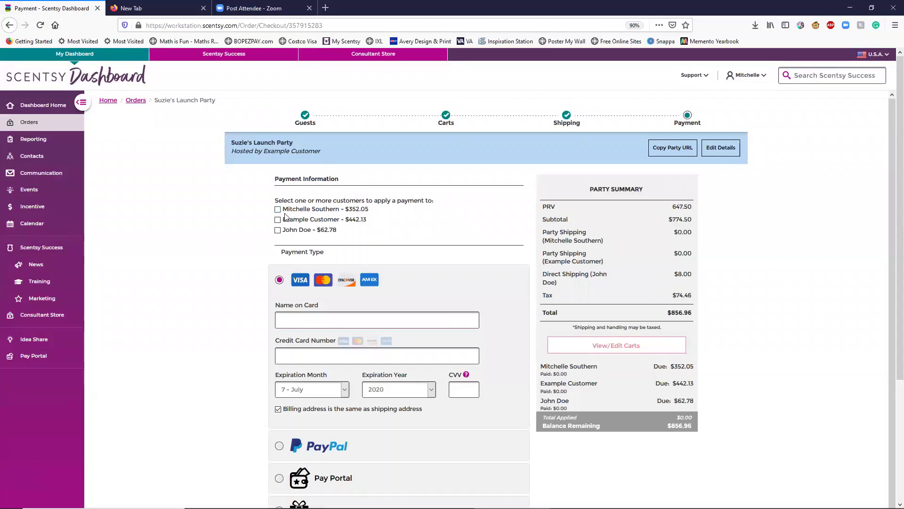
Step: Select the first customer and replace the $352.05 amount with a 332.05 payment
click(277, 209)
click(337, 321)
scroll(356, 434, down, 4)
click(309, 446)
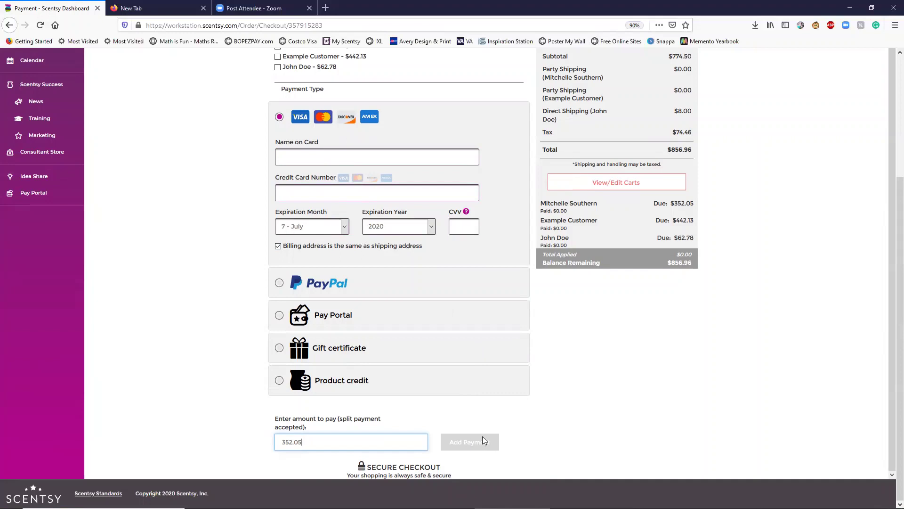
scroll(483, 471, up, 3)
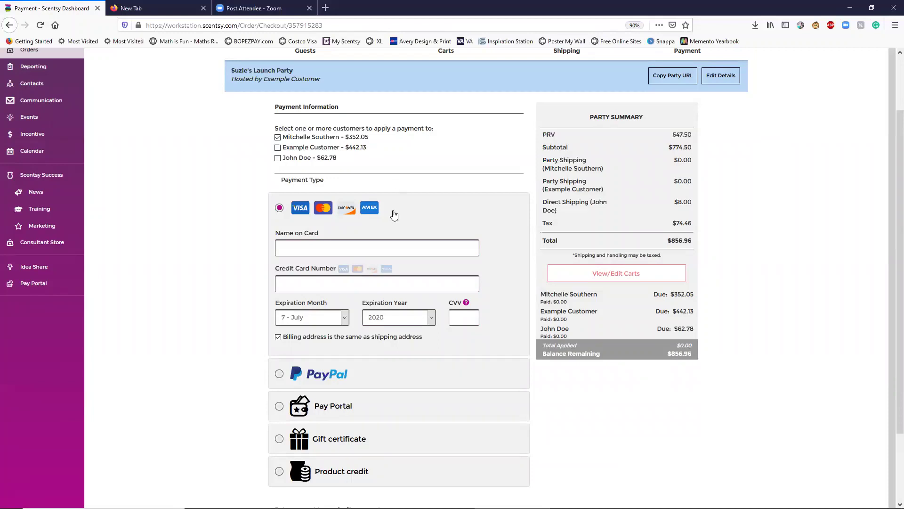
scroll(344, 271, down, 3)
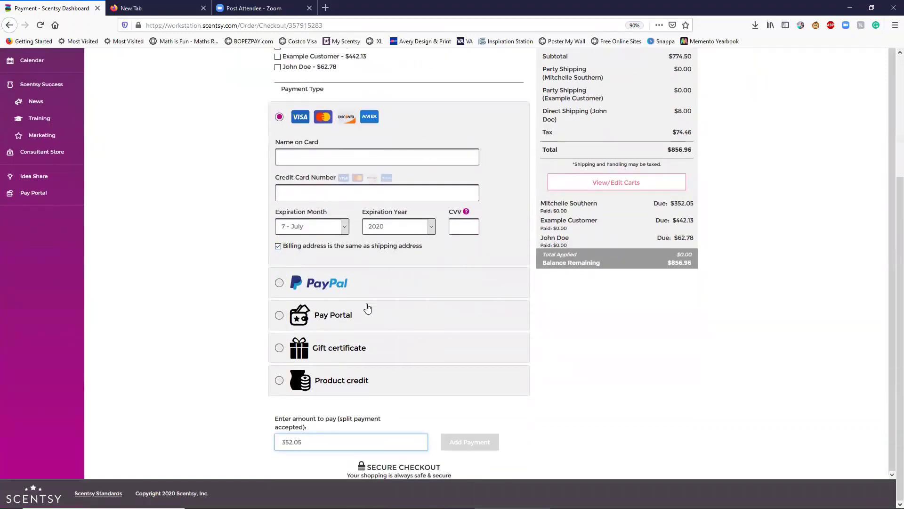
drag(308, 441, 258, 450)
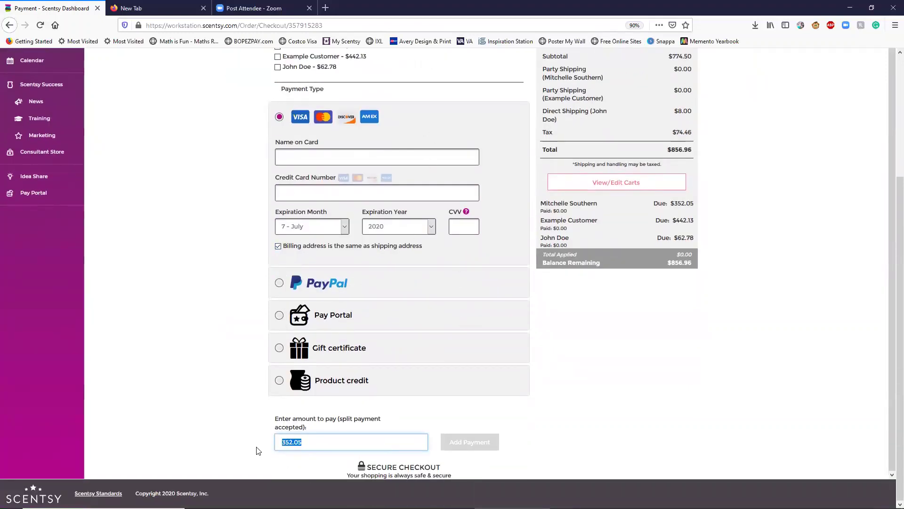
text(332.05)
click(478, 441)
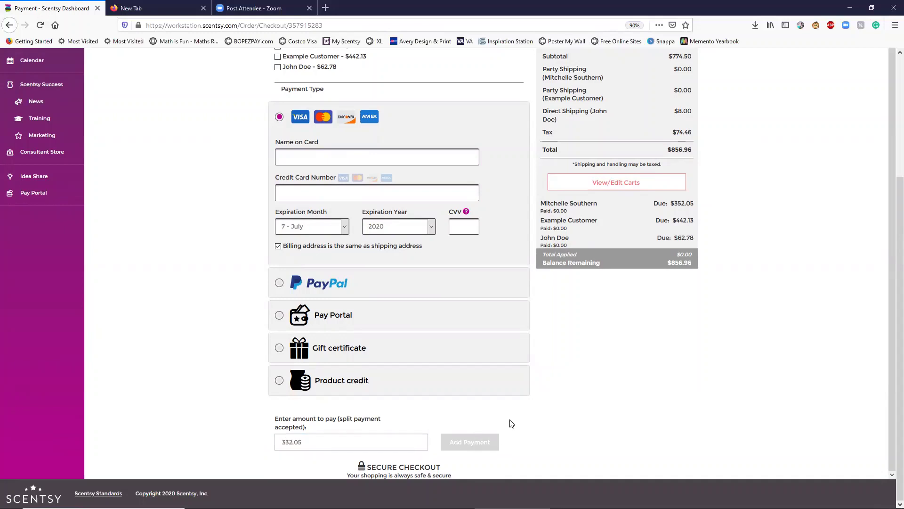
scroll(414, 152, up, 5)
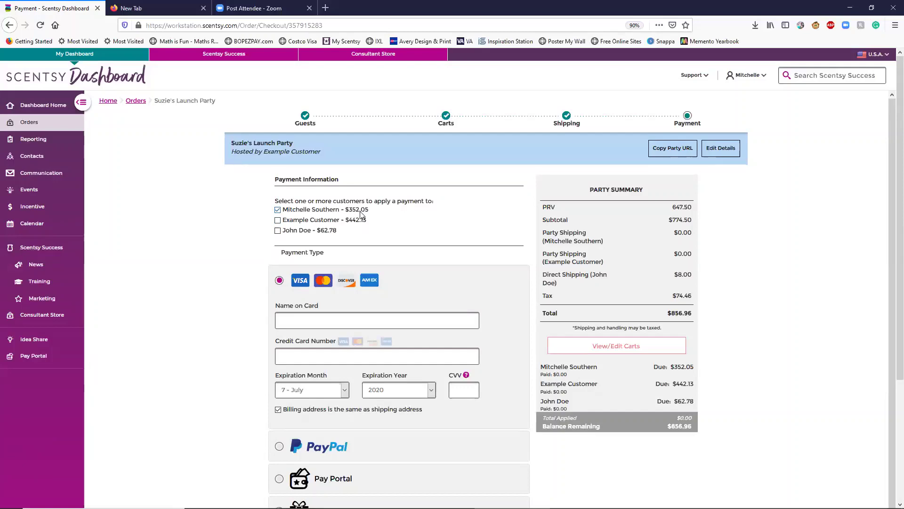
Step: Switch the payment type from credit card to Product credit
click(432, 351)
scroll(455, 410, down, 3)
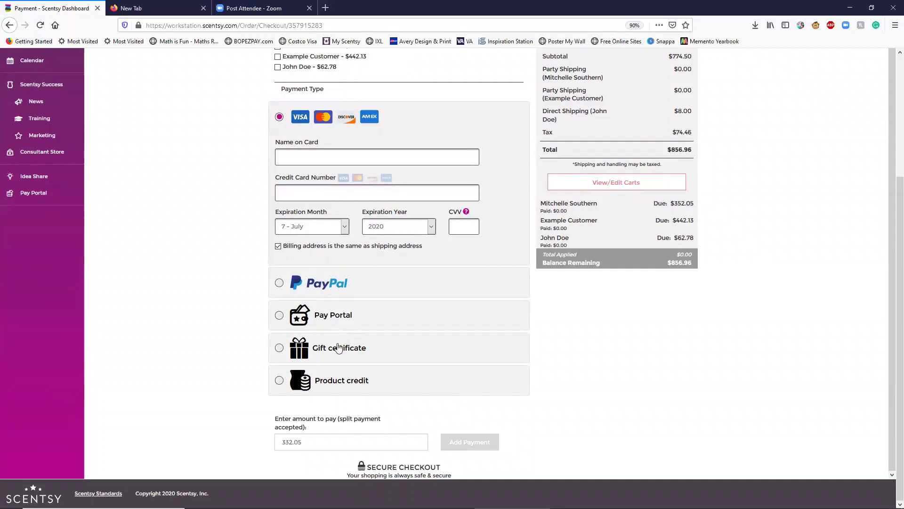
click(285, 381)
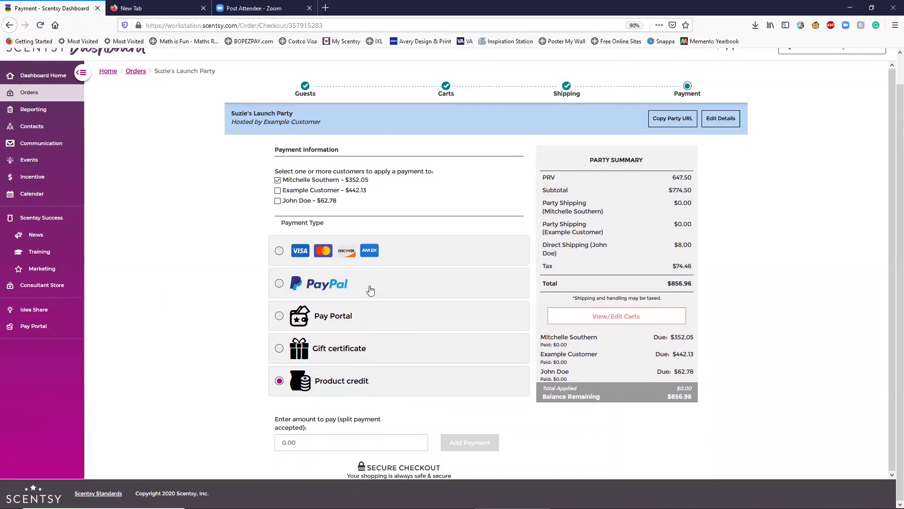
Step: Return to the launch party's carts by way of Orders and Open Orders
click(719, 121)
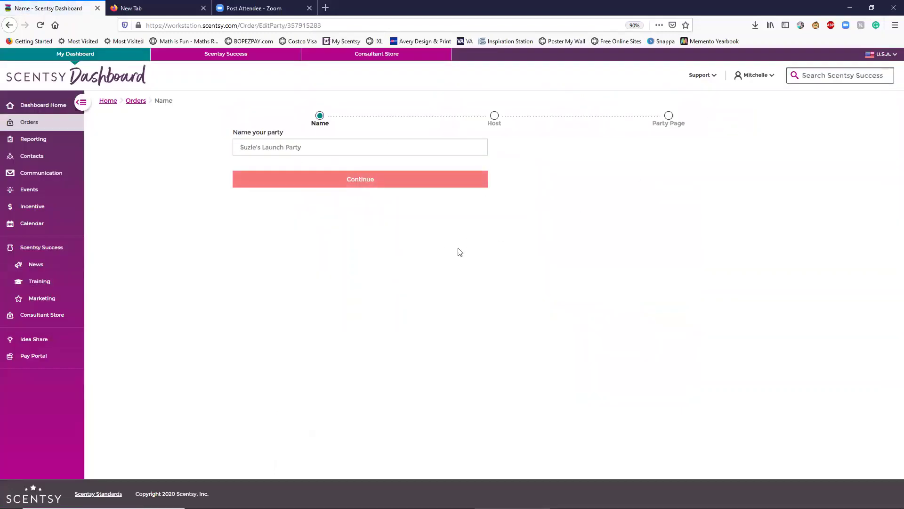
click(29, 124)
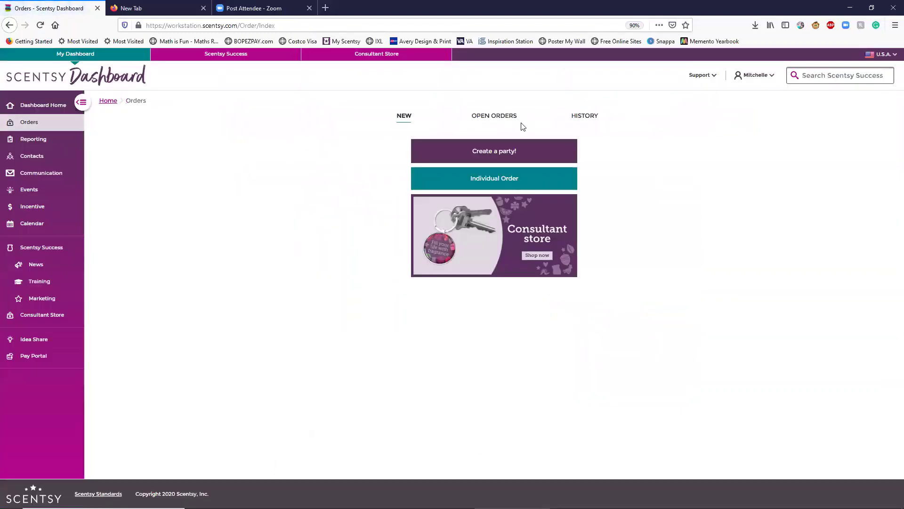
click(495, 118)
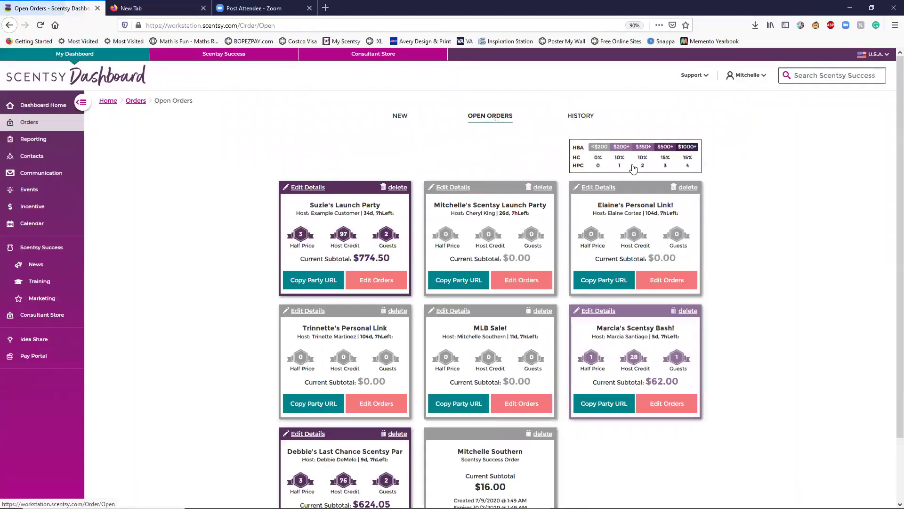
click(384, 281)
Step: Step through the party's name, host info and party page, then return to the Name step
click(721, 150)
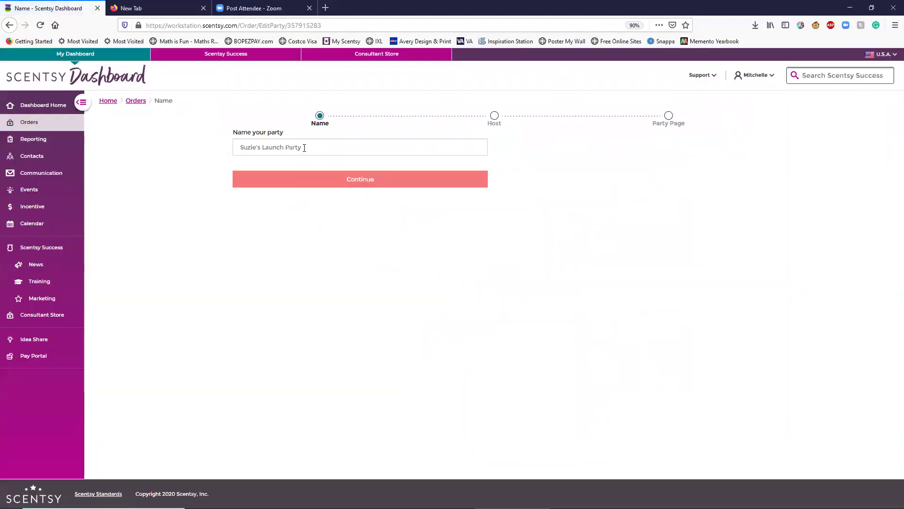
click(372, 179)
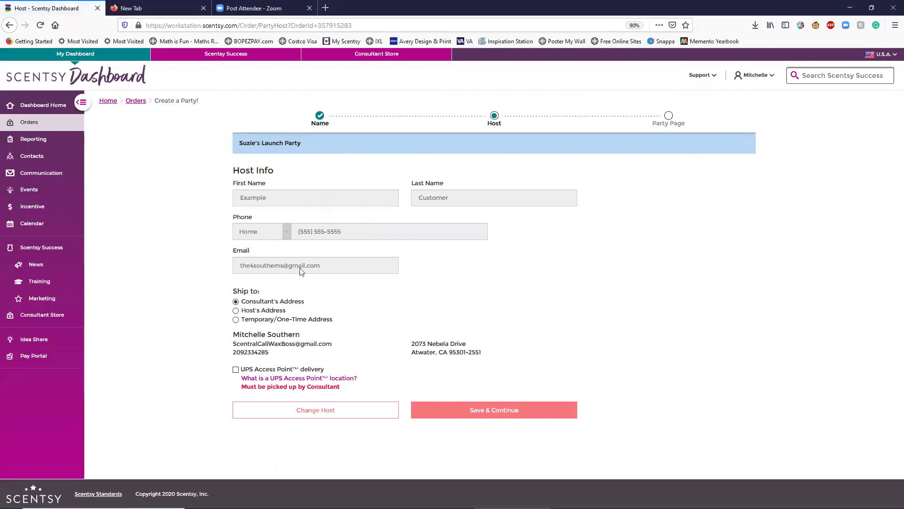
click(524, 412)
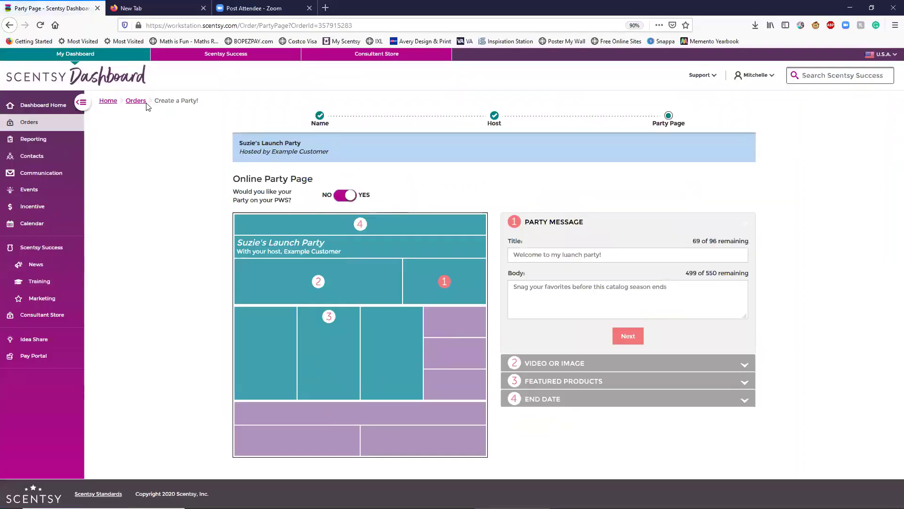
click(320, 116)
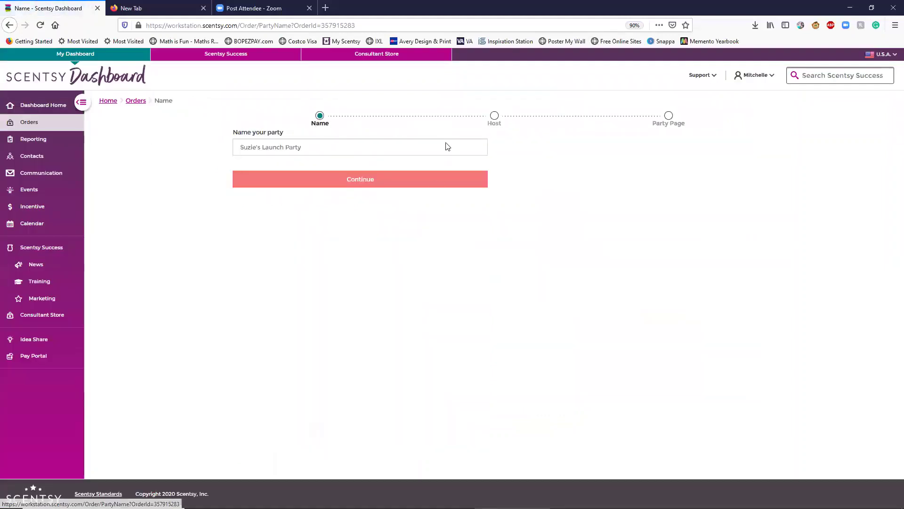
Step: Try Host's, Consultant's and Temporary ship-to addresses, keep Consultant's Address, and return to Orders
click(434, 185)
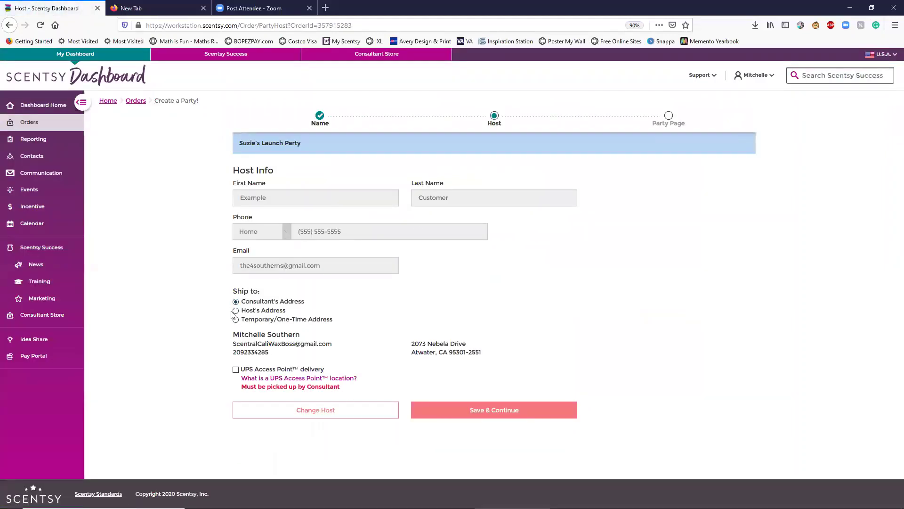
click(236, 310)
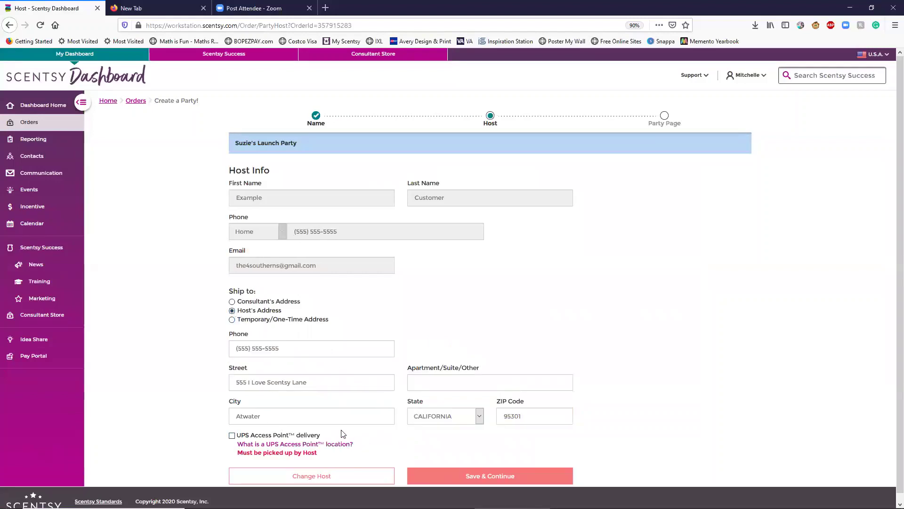
click(233, 302)
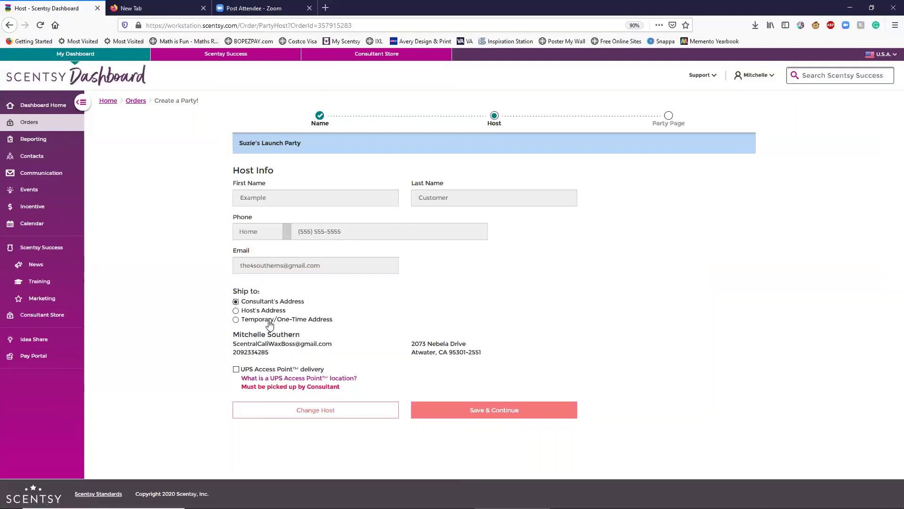
click(236, 320)
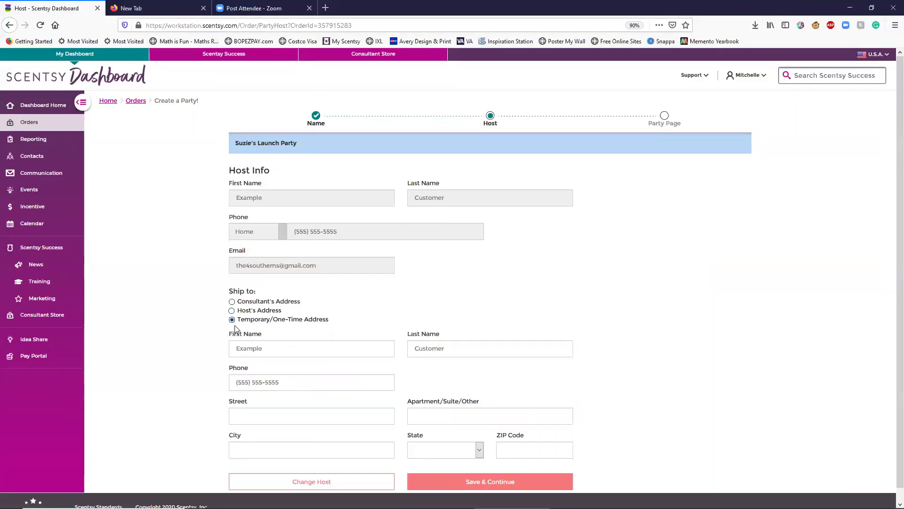
click(231, 301)
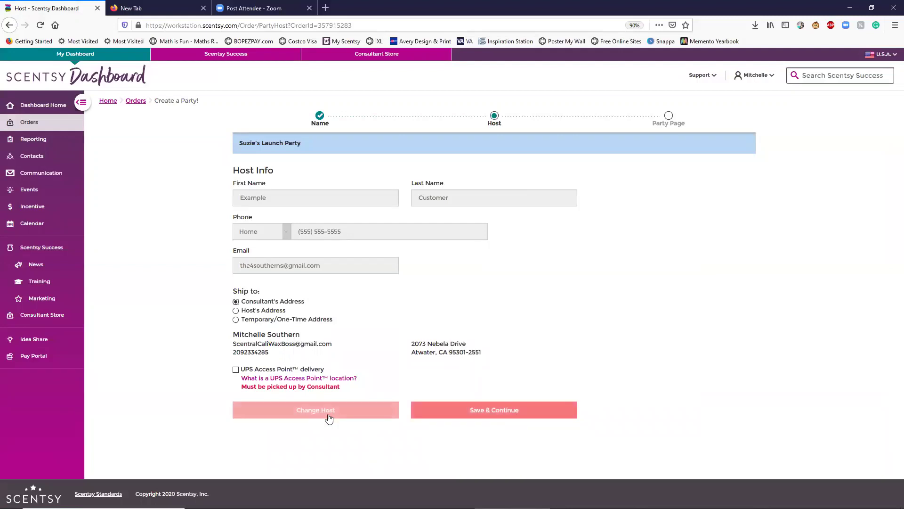
click(137, 102)
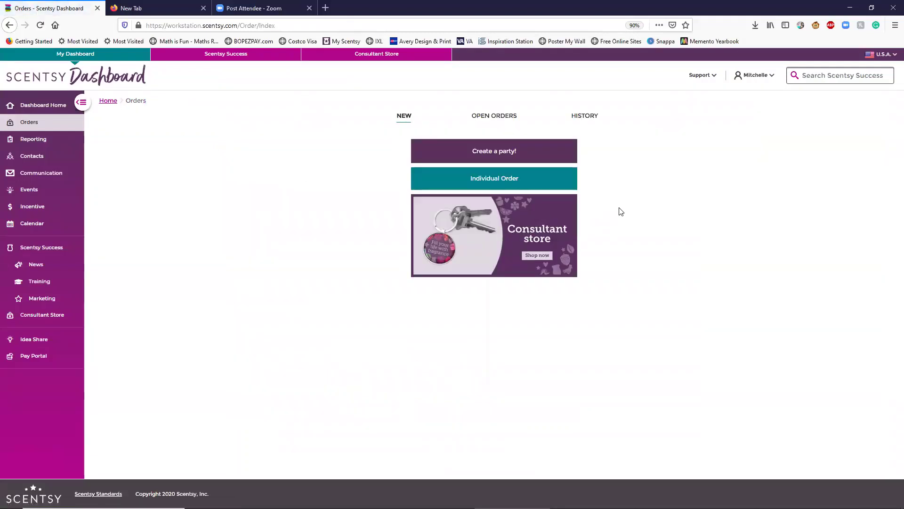
Step: Show Open Orders and scroll to the launch party at a $774.50 subtotal
click(478, 149)
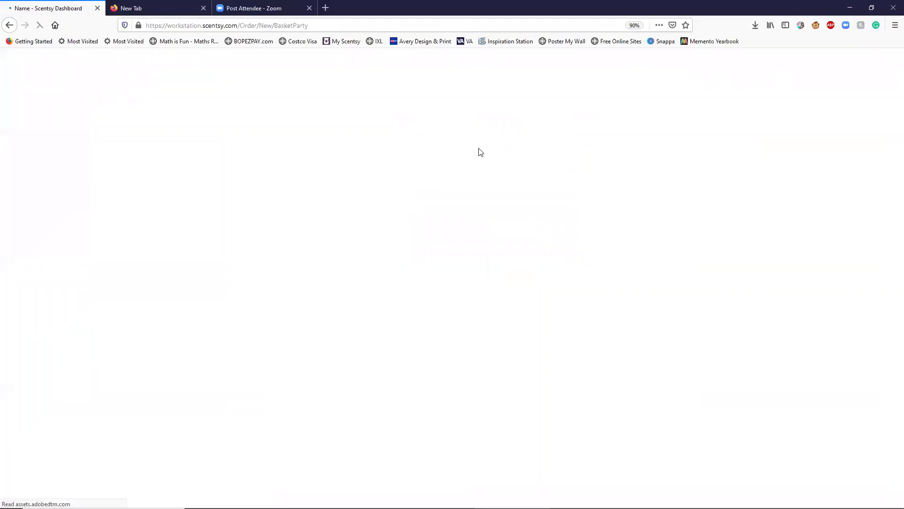
click(26, 124)
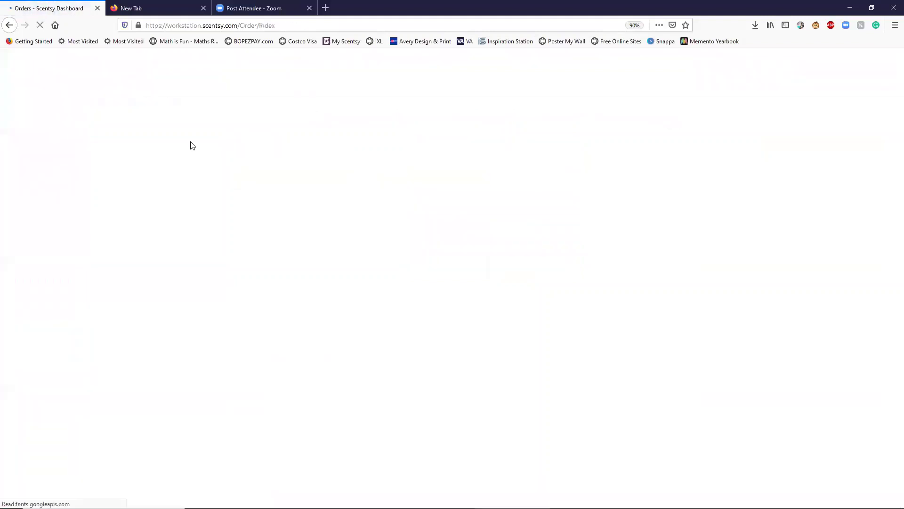
click(502, 119)
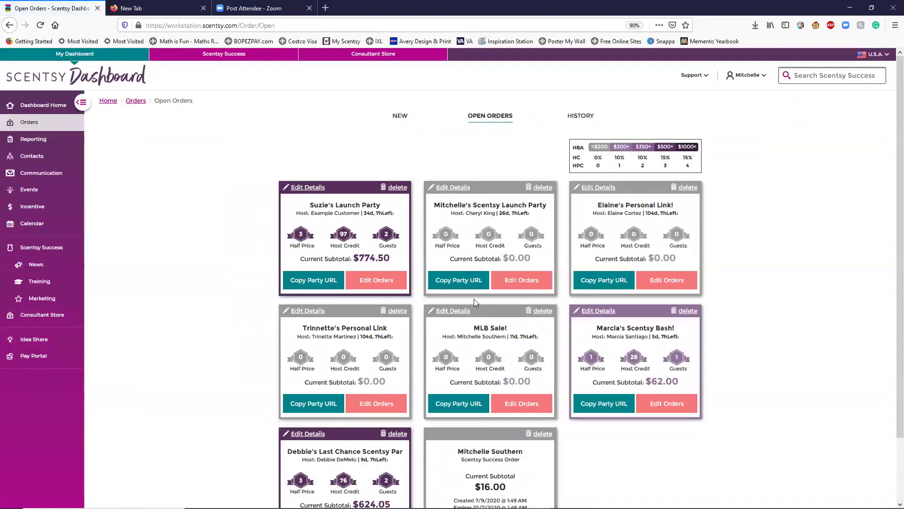
scroll(471, 292, down, 2)
scroll(469, 258, down, 1)
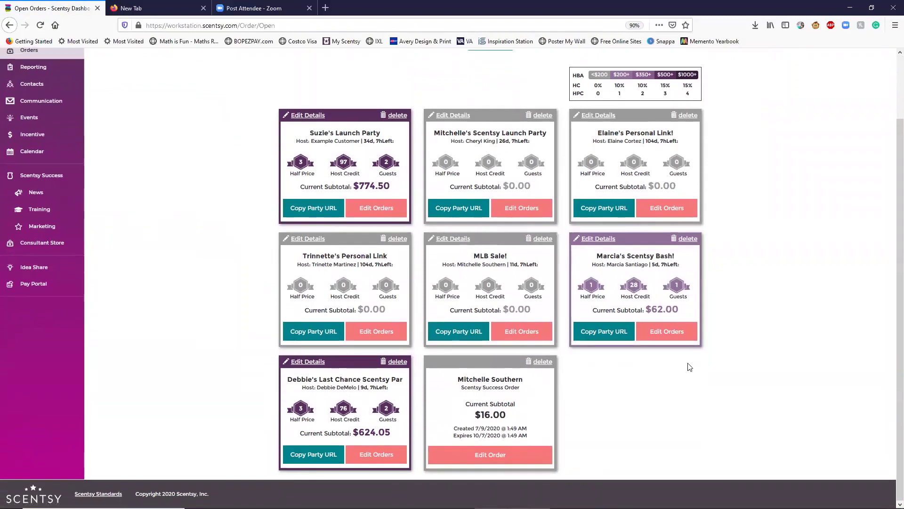
Step: Open the Last Chance party's carts, inspect the guest's cart, try Delete this Guest, then collapse it
click(373, 459)
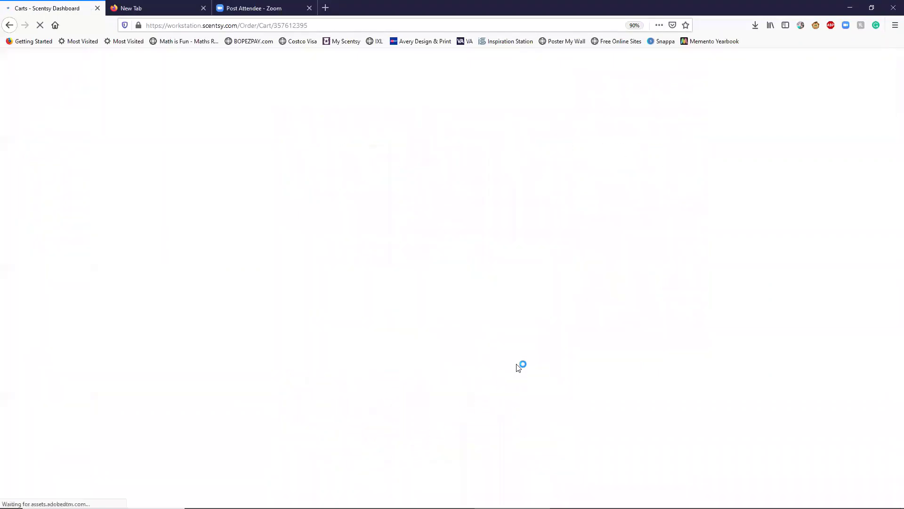
scroll(537, 363, down, 3)
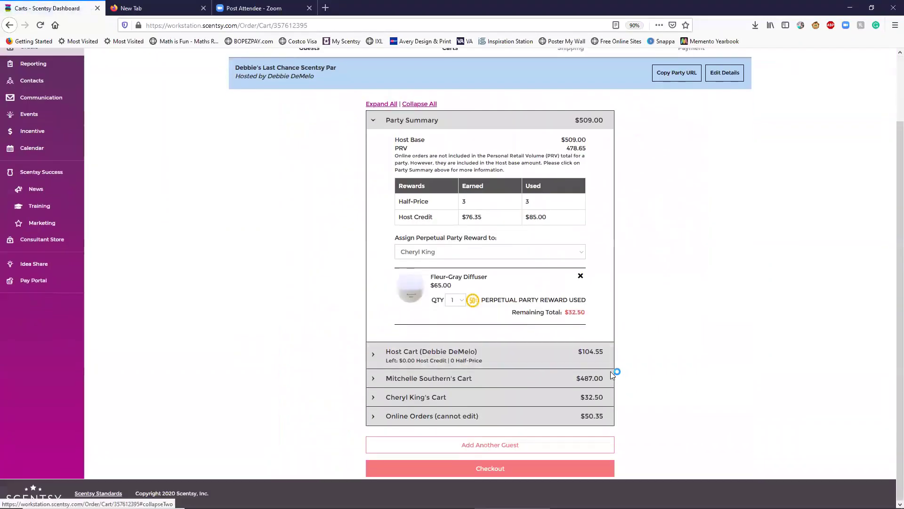
click(471, 379)
scroll(545, 367, down, 6)
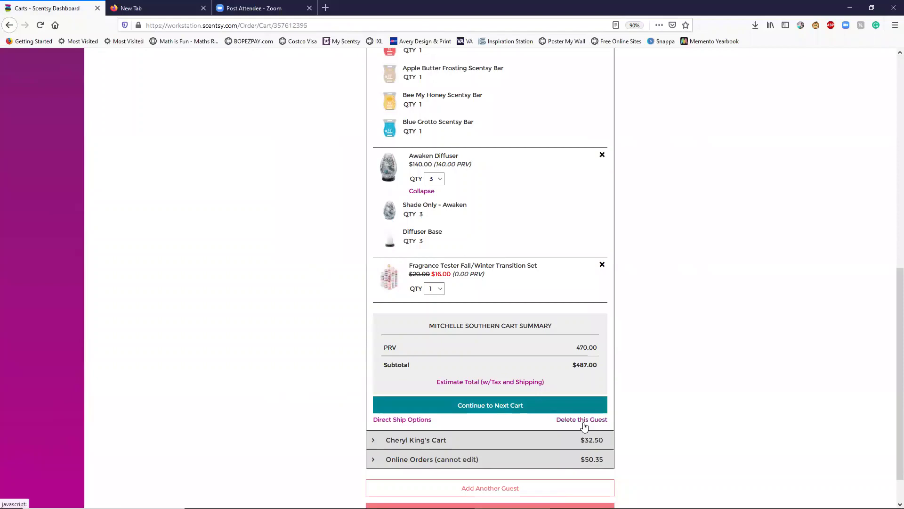
click(568, 426)
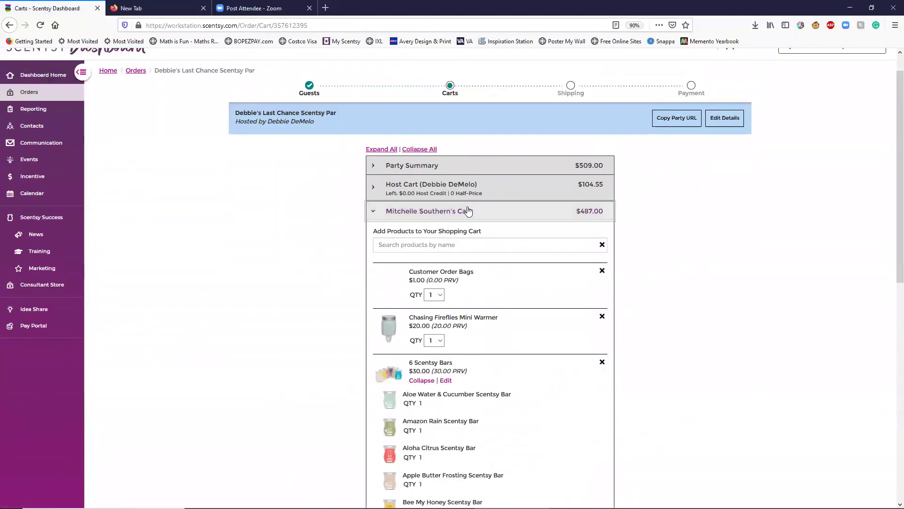
scroll(570, 381, down, 10)
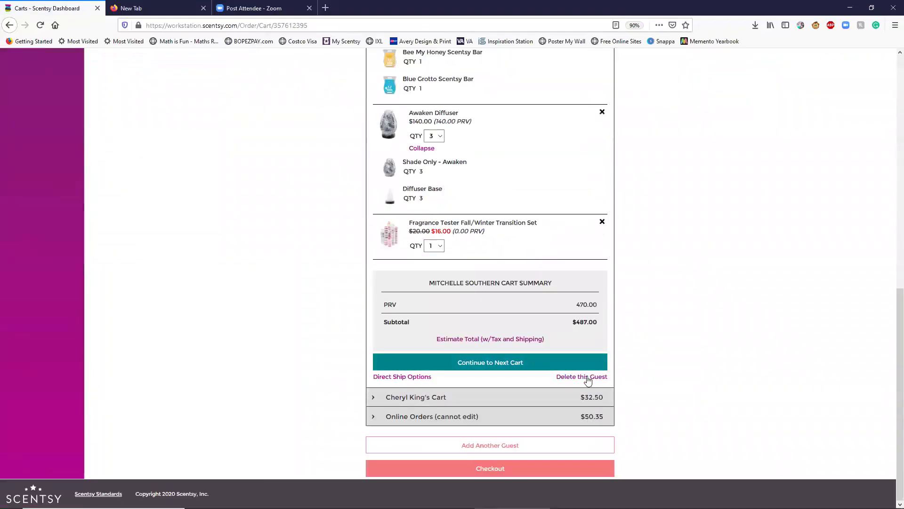
scroll(509, 231, up, 6)
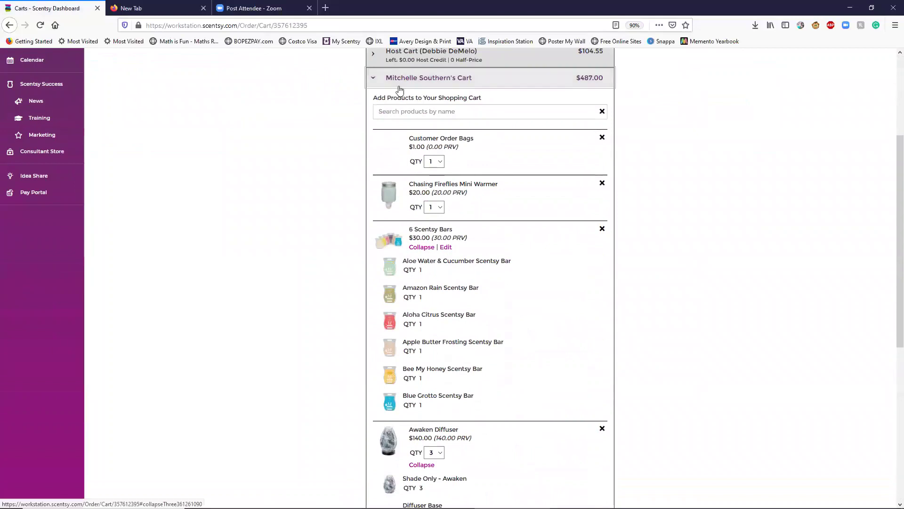
click(401, 80)
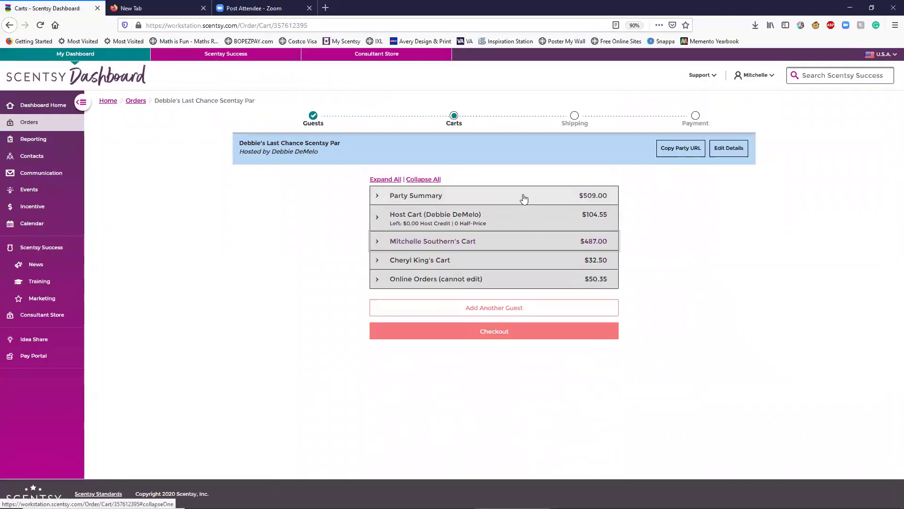
Step: Expand and scroll through the Online Orders section, then collapse it
click(489, 285)
scroll(552, 433, down, 5)
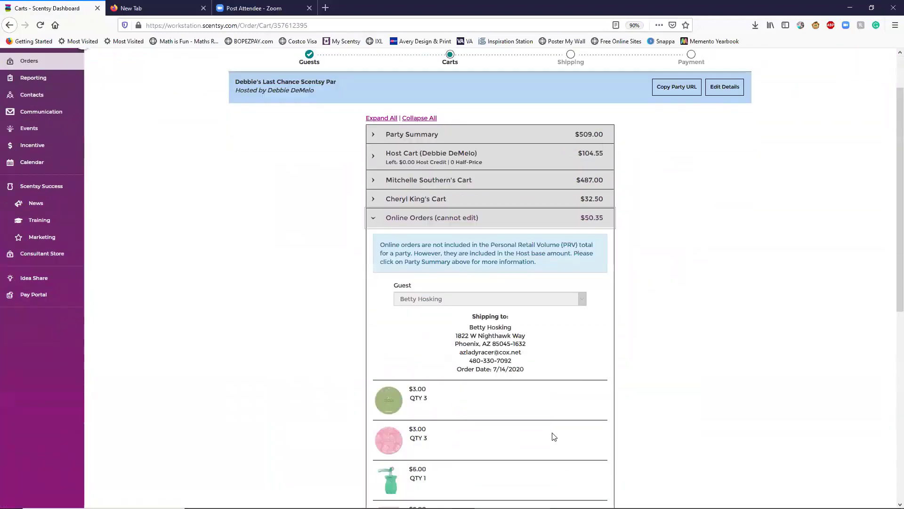
scroll(545, 403, down, 4)
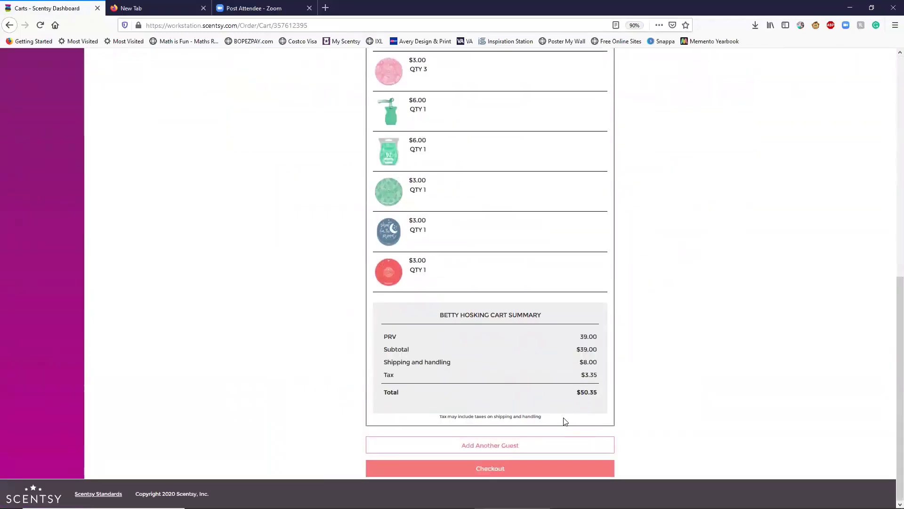
scroll(551, 400, up, 3)
scroll(544, 385, up, 5)
scroll(535, 400, down, 8)
scroll(607, 347, up, 10)
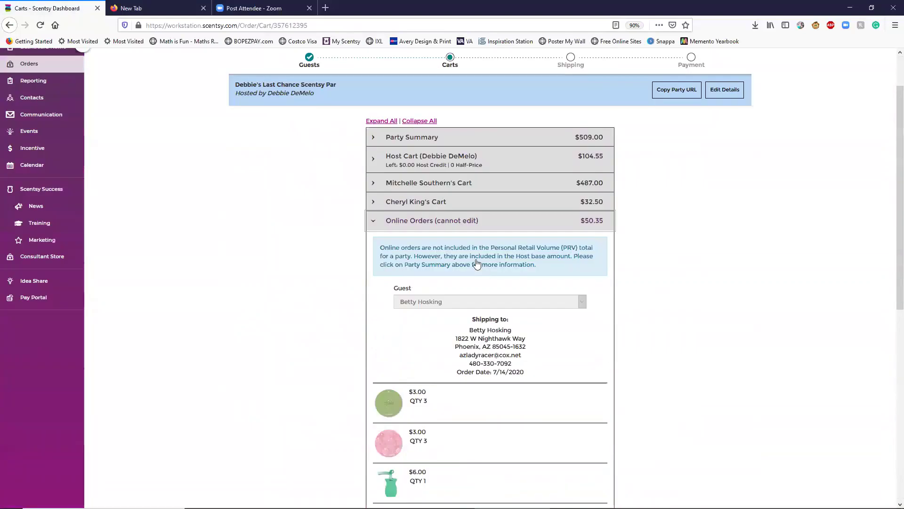
click(462, 278)
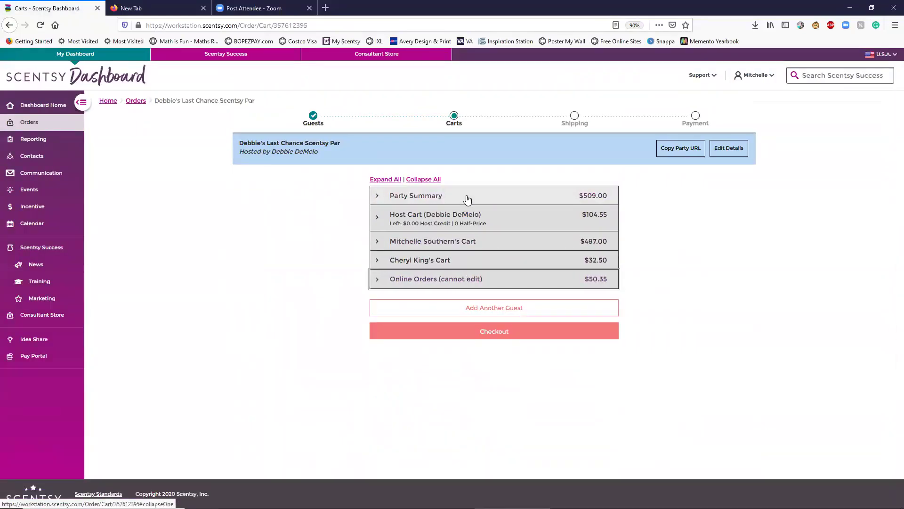
Step: Review the Party Summary rewards and Online Orders items, leaving all sections collapsed
click(468, 200)
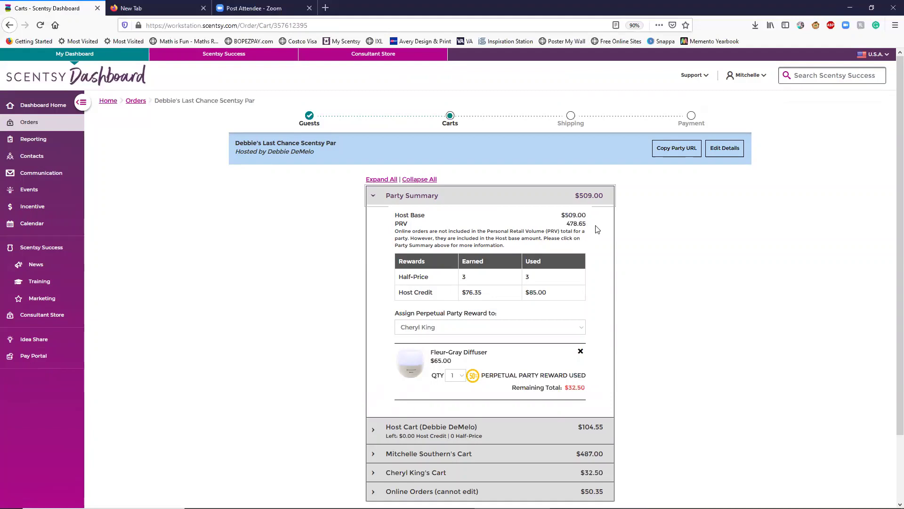
scroll(538, 430, down, 3)
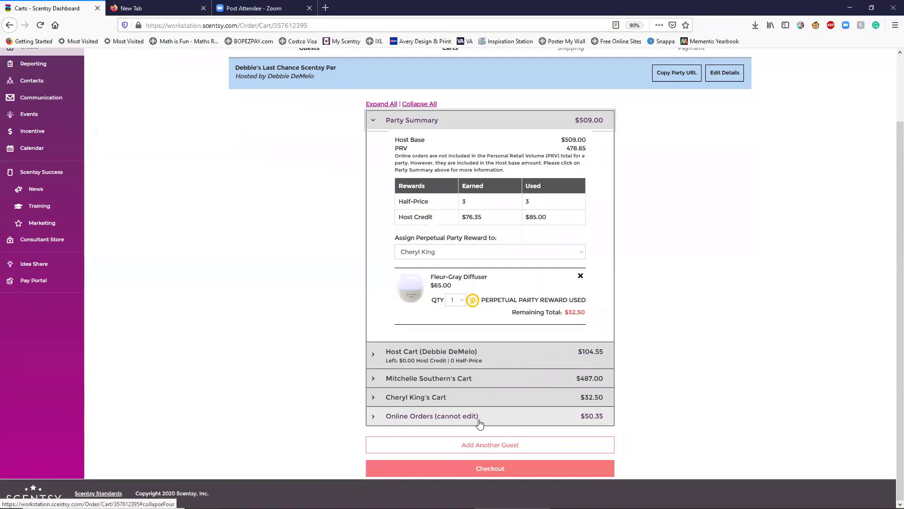
click(480, 423)
scroll(519, 432, down, 7)
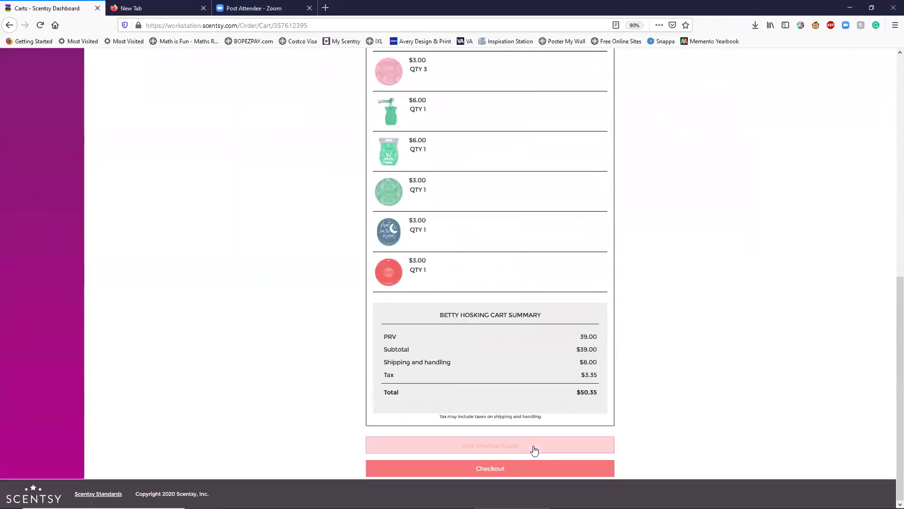
scroll(593, 351, up, 10)
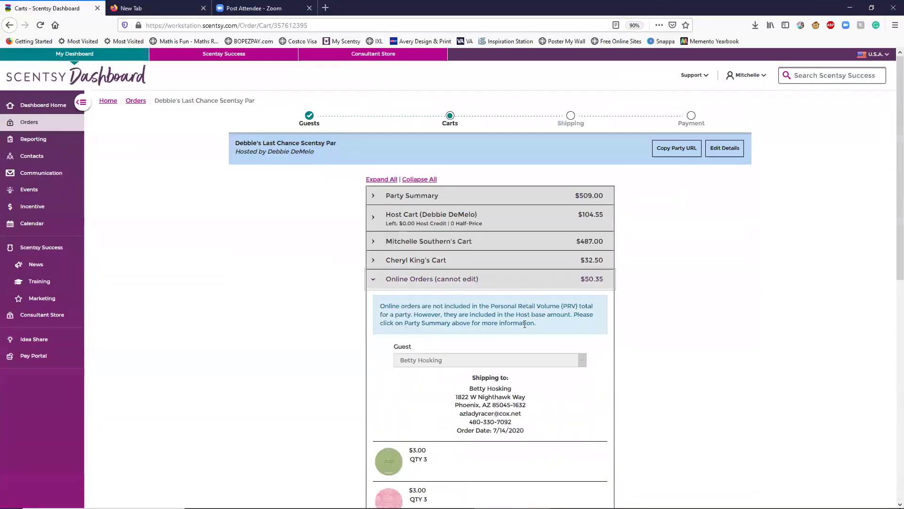
click(489, 275)
click(580, 195)
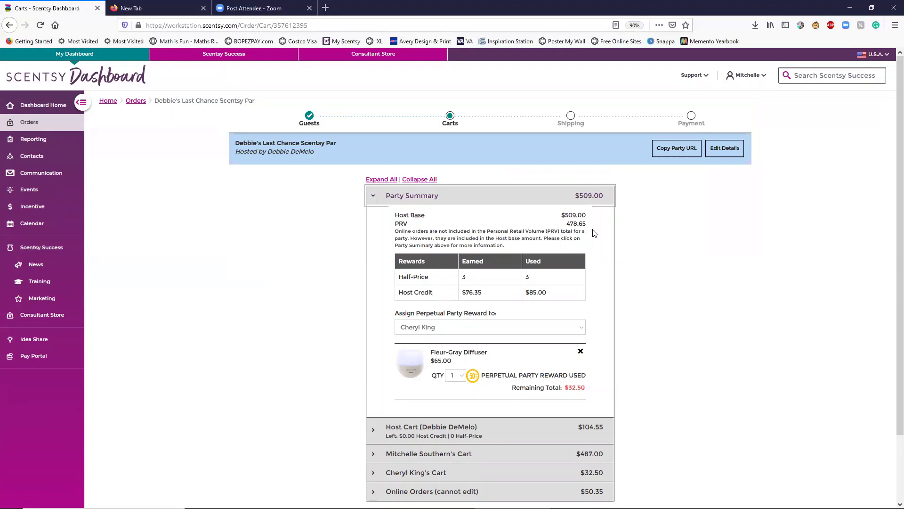
click(492, 200)
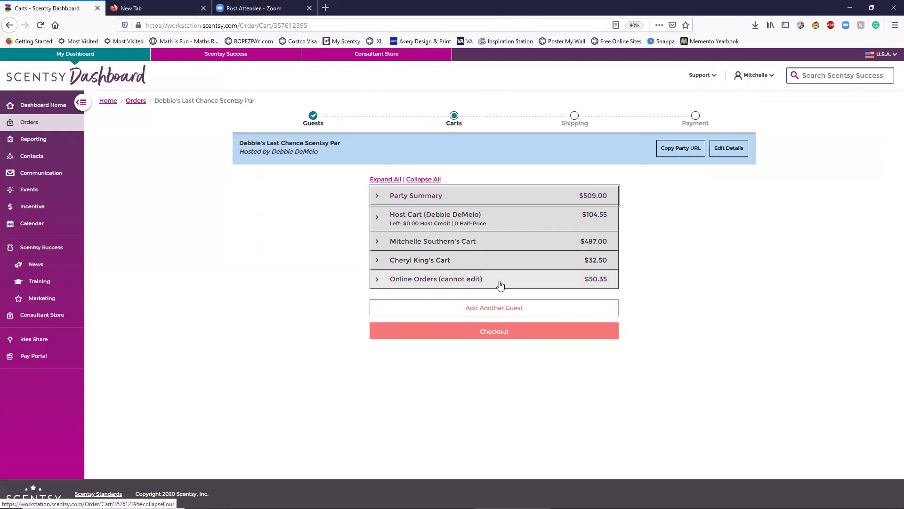
Step: Scroll through the guest's cart items, collapse it, and expand the Party Summary with host rewards
click(475, 243)
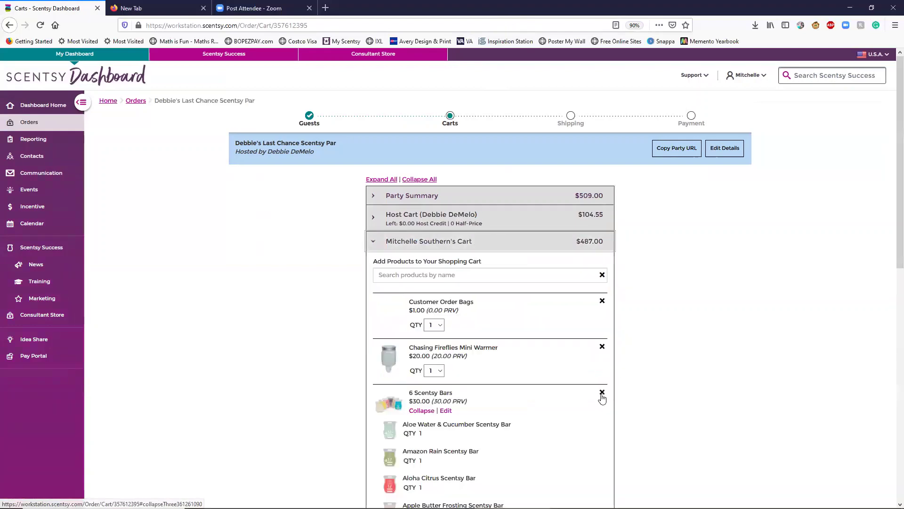
scroll(540, 395, down, 5)
scroll(541, 395, down, 5)
scroll(552, 407, up, 8)
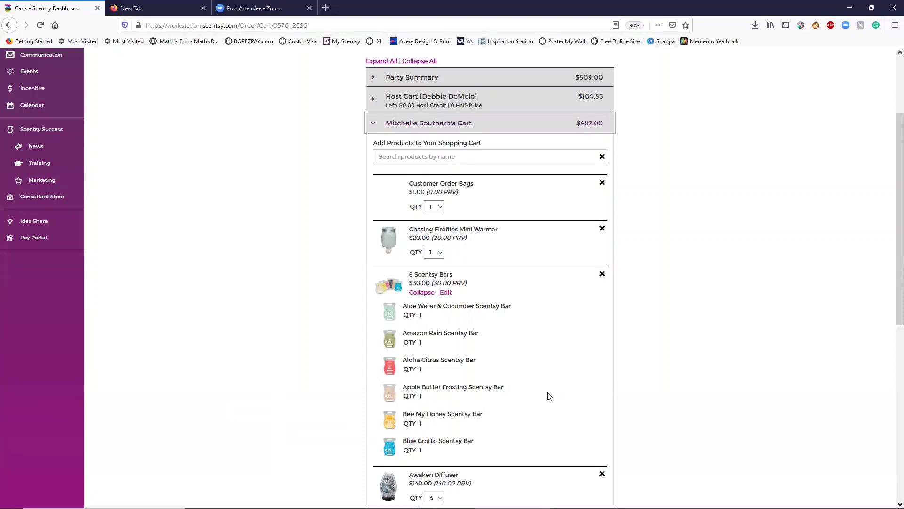
scroll(505, 418, down, 3)
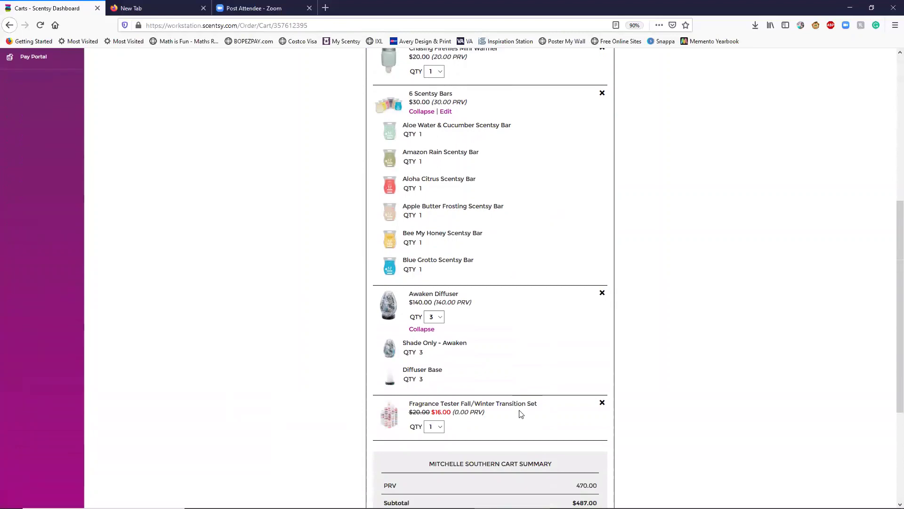
scroll(519, 417, up, 4)
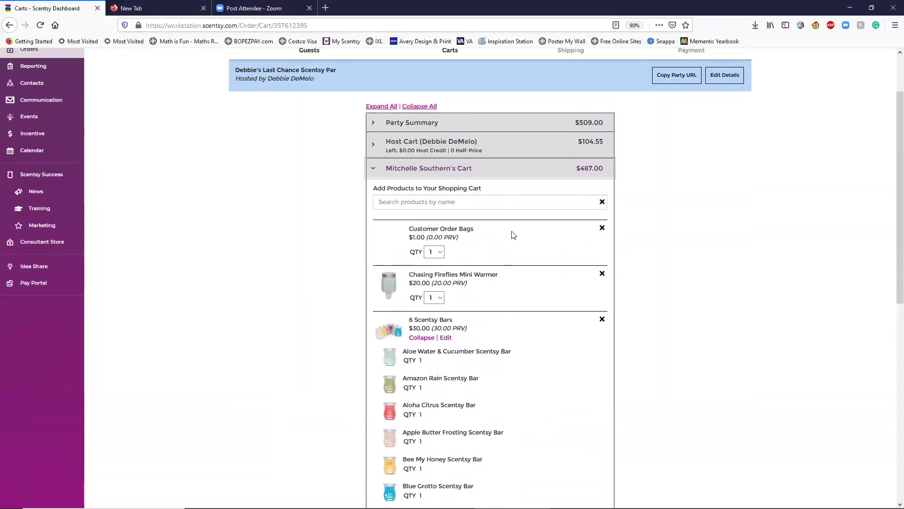
click(462, 175)
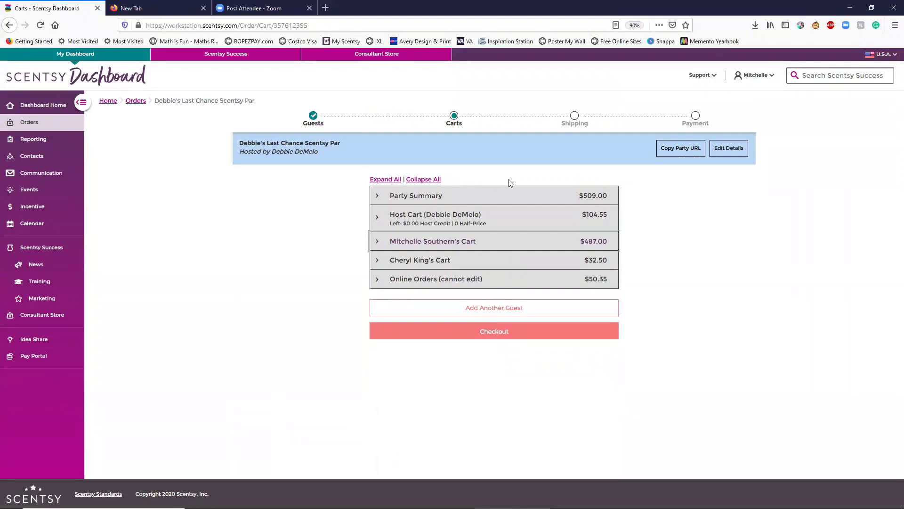
click(521, 197)
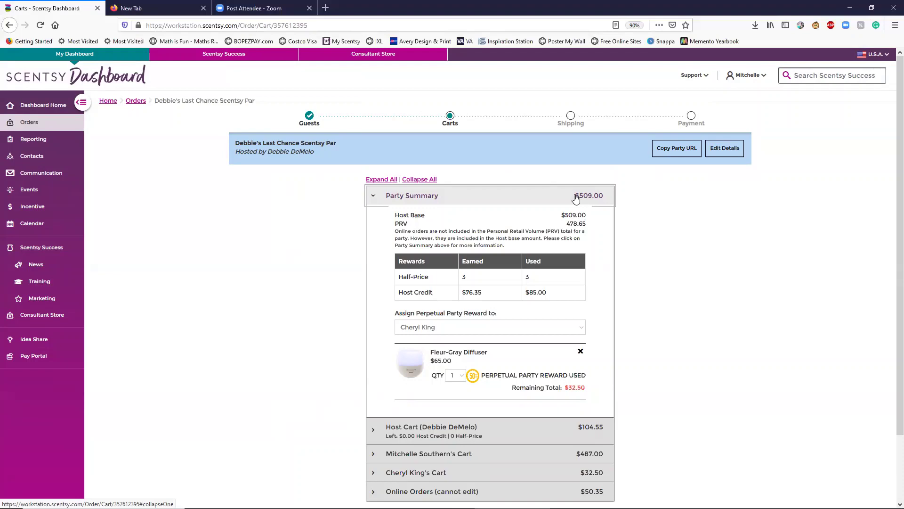
scroll(581, 377, down, 3)
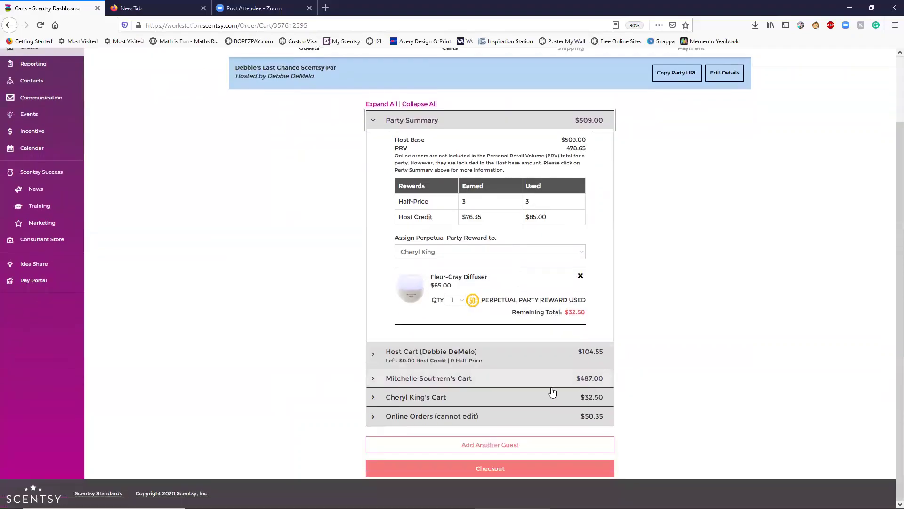
Step: Empty the host cart: remove Scentsy System bundle, Enrich Diffuser, Diffuser Base and Fall/Winter catalog
click(537, 356)
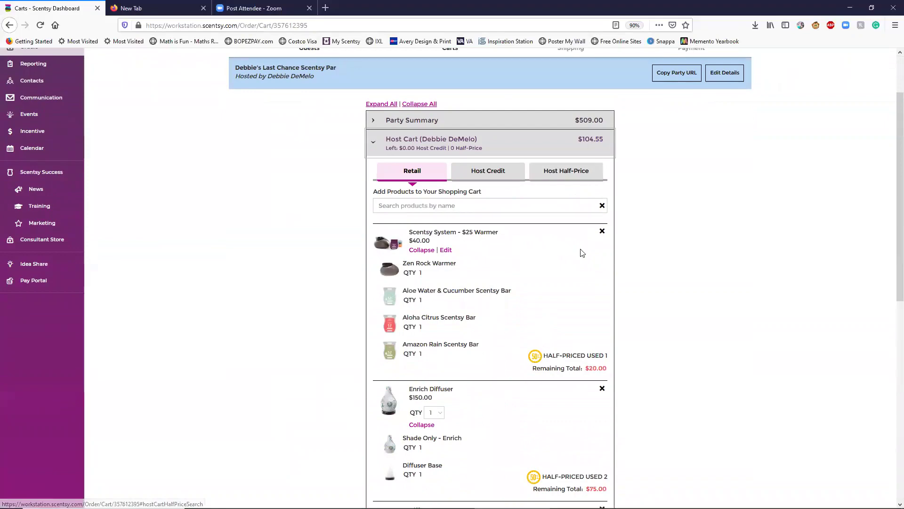
click(603, 232)
click(603, 233)
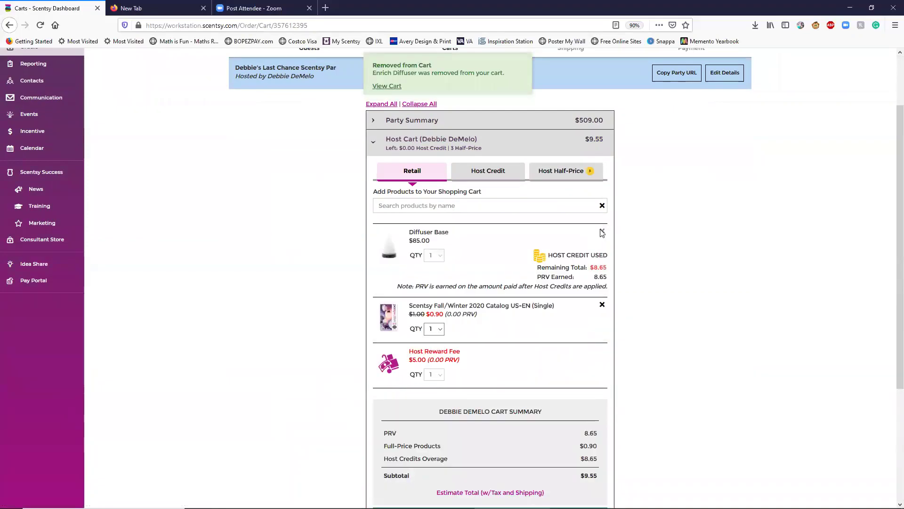
click(602, 233)
click(601, 233)
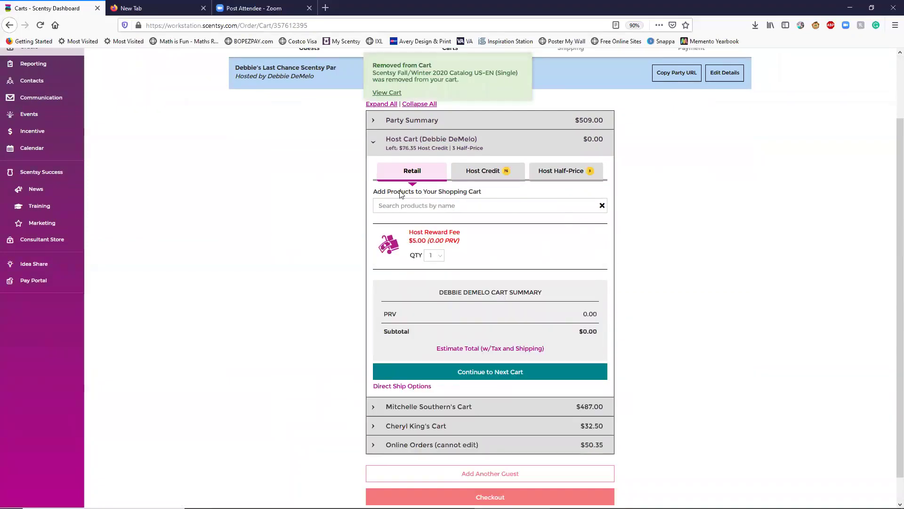
Step: Delete the guest below the host cart, confirming despite reward recalculation
click(464, 406)
scroll(499, 403, down, 3)
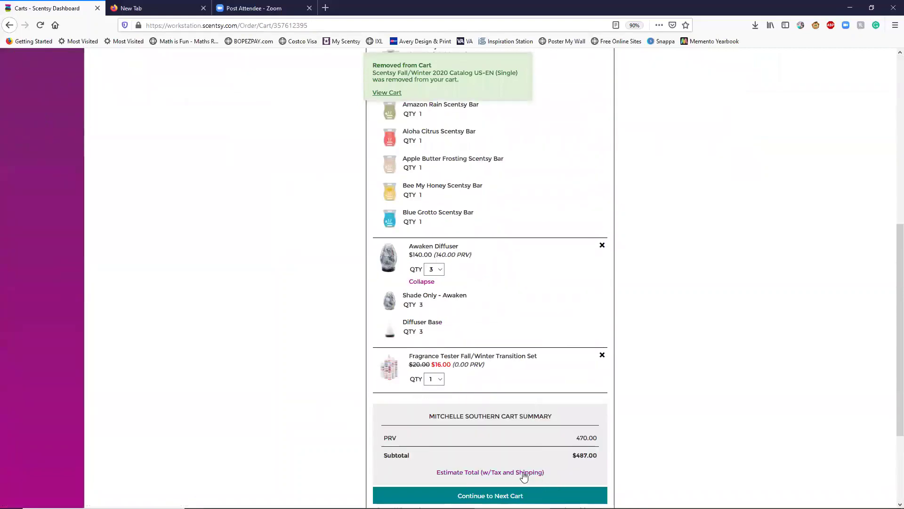
scroll(529, 471, down, 2)
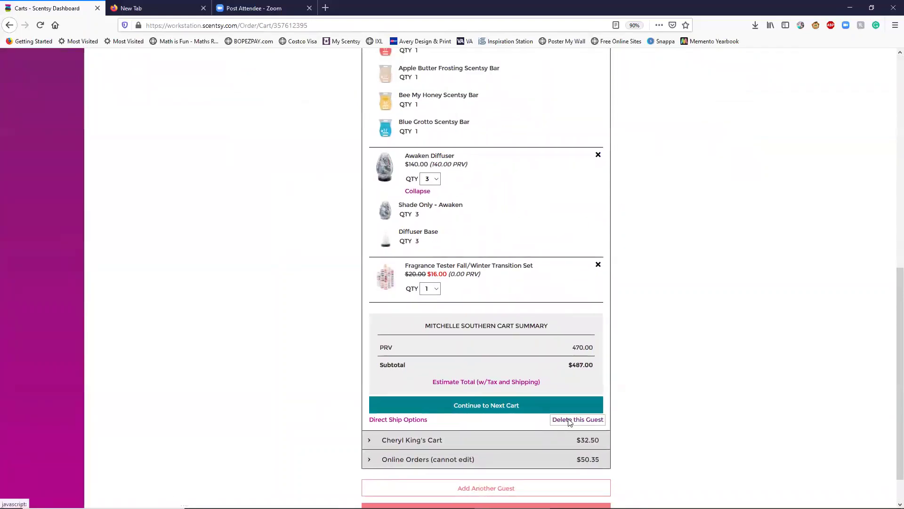
click(576, 419)
click(447, 121)
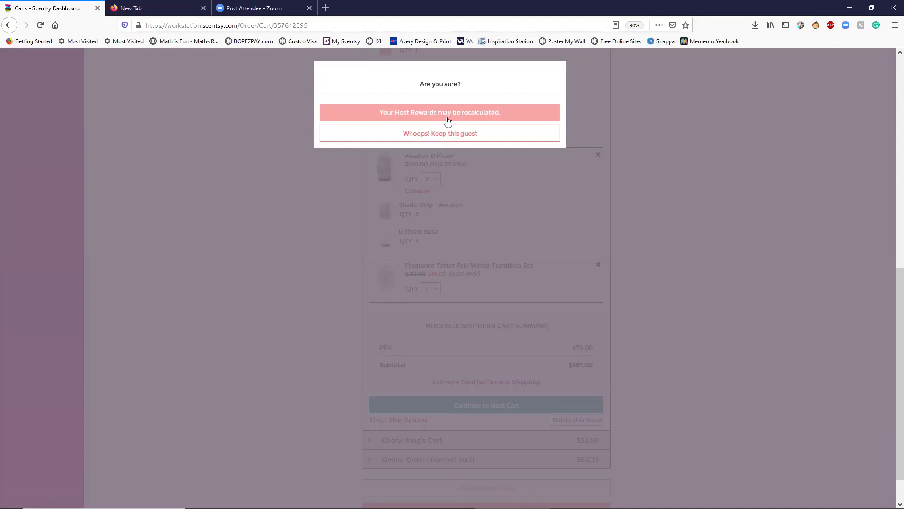
click(446, 123)
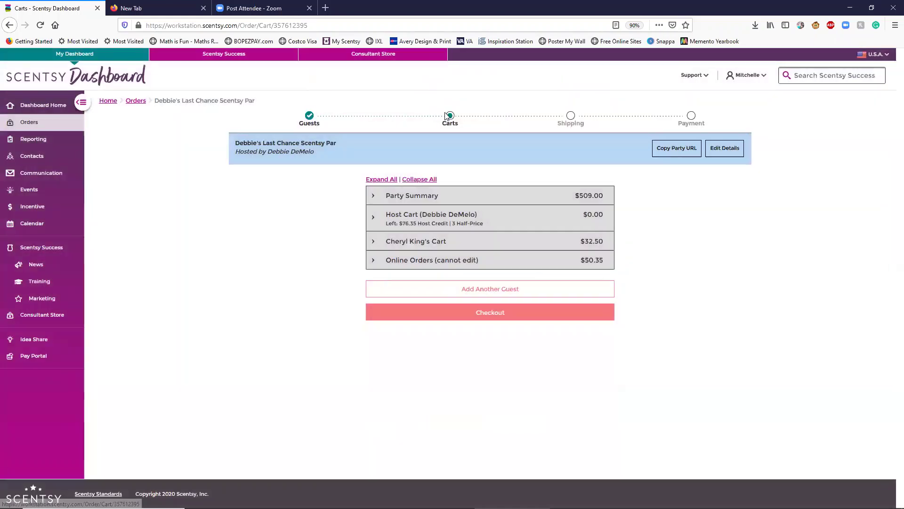
Step: Delete the next guest's cart from the party and confirm
click(513, 239)
scroll(565, 386, down, 2)
click(584, 396)
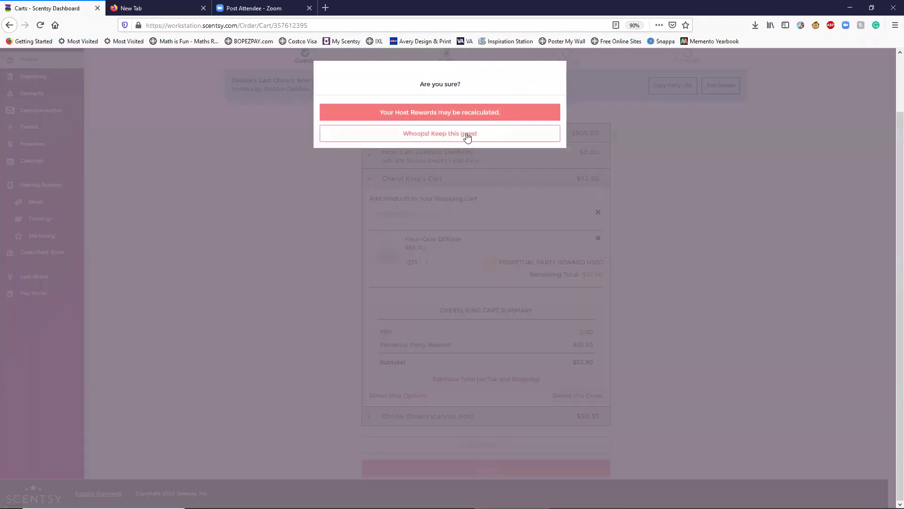
click(460, 118)
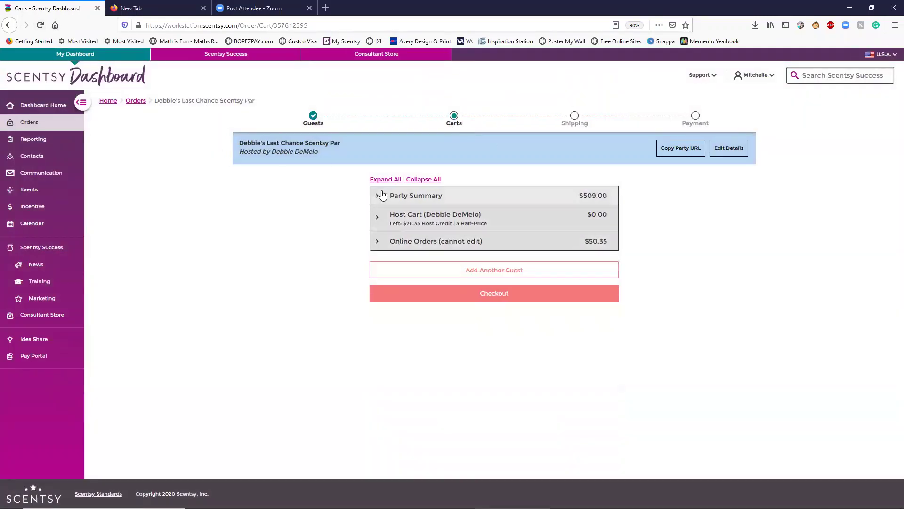
Step: From Open Orders, look into the Last Chance party and an empty party's carts
click(136, 101)
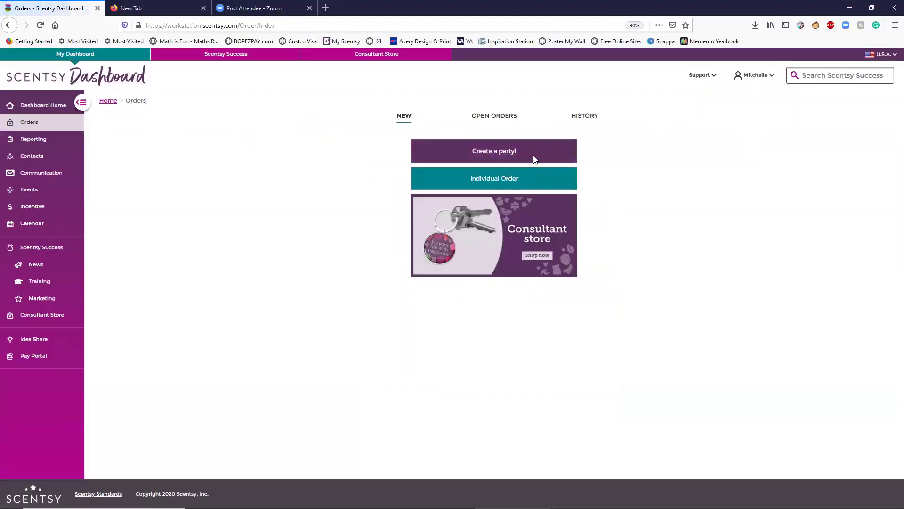
click(506, 122)
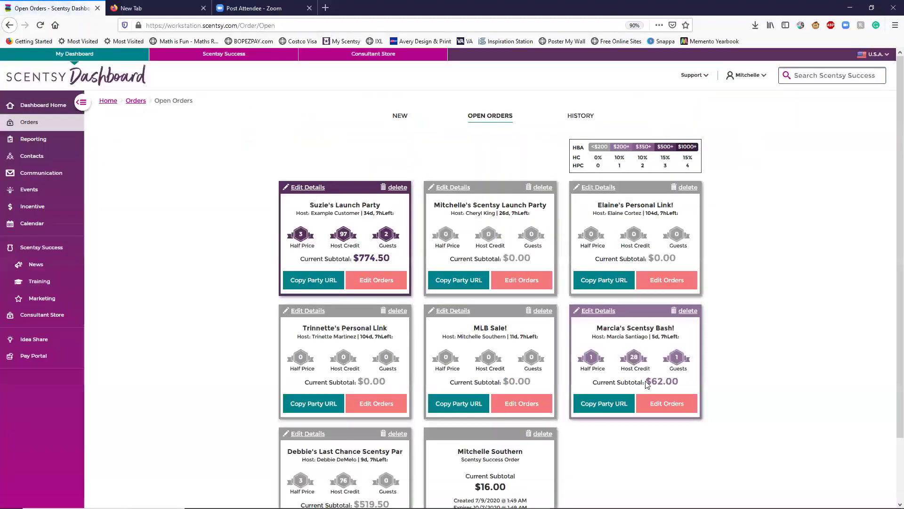
scroll(575, 418, down, 3)
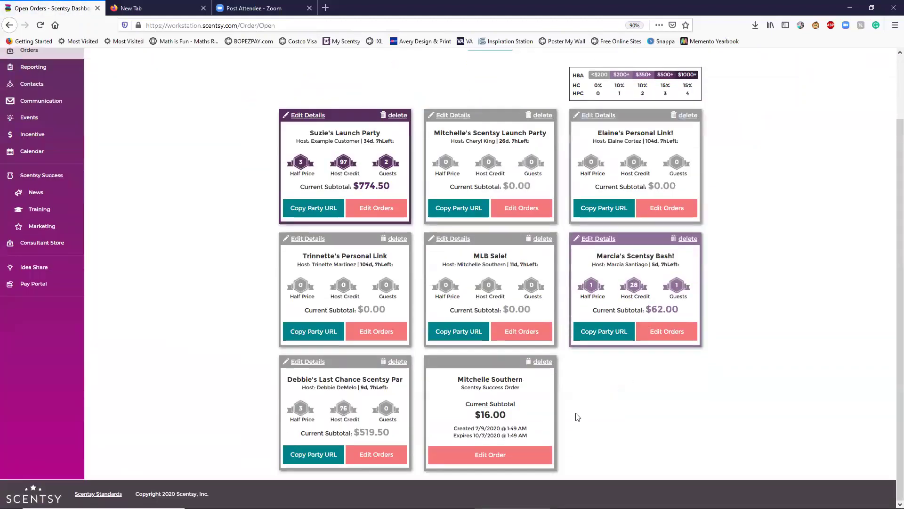
click(381, 455)
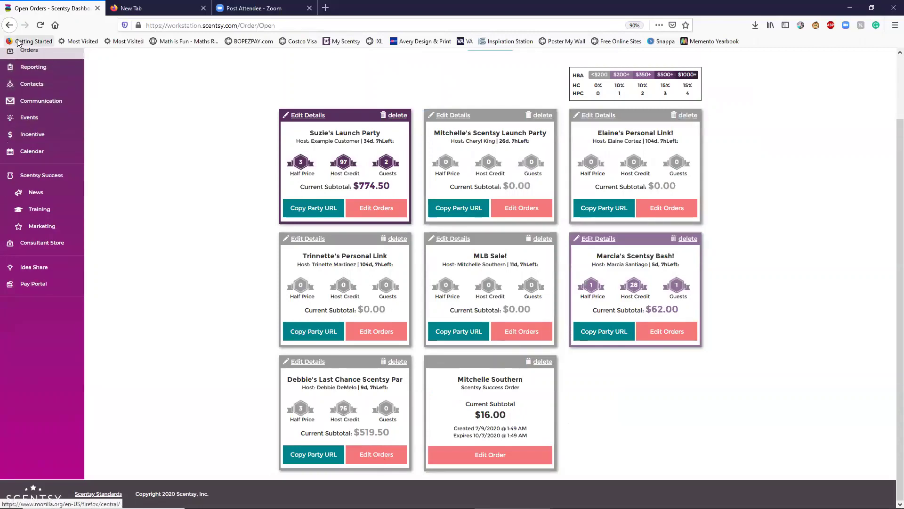
click(37, 31)
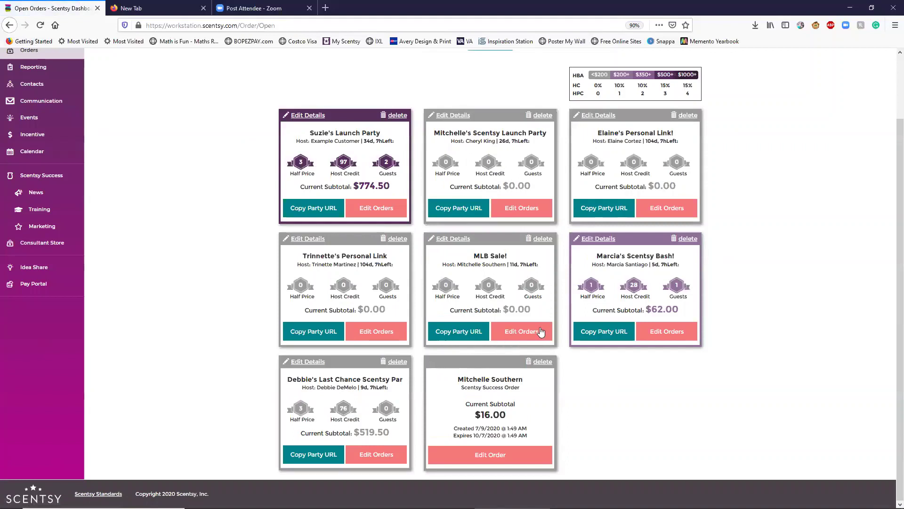
click(381, 334)
click(9, 25)
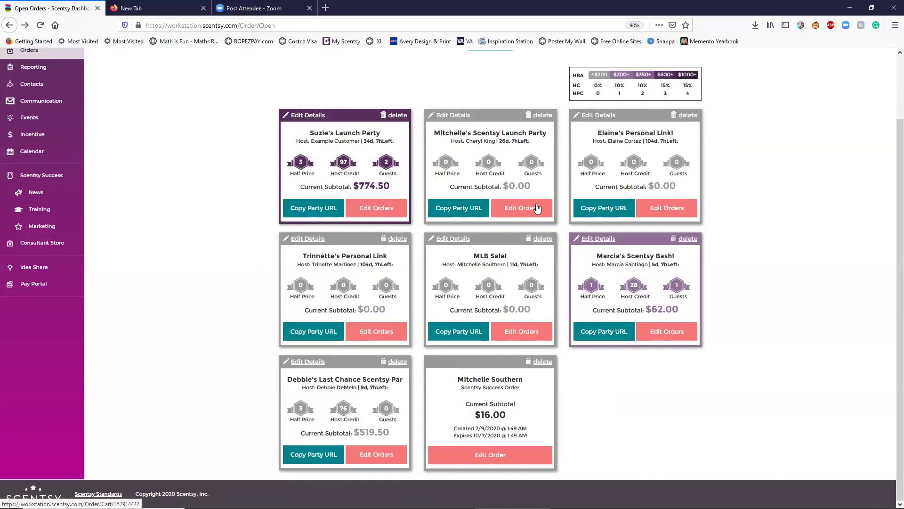
Step: Recheck the Last Chance party's online orders, then open the Scentsy Bash party's carts
click(365, 462)
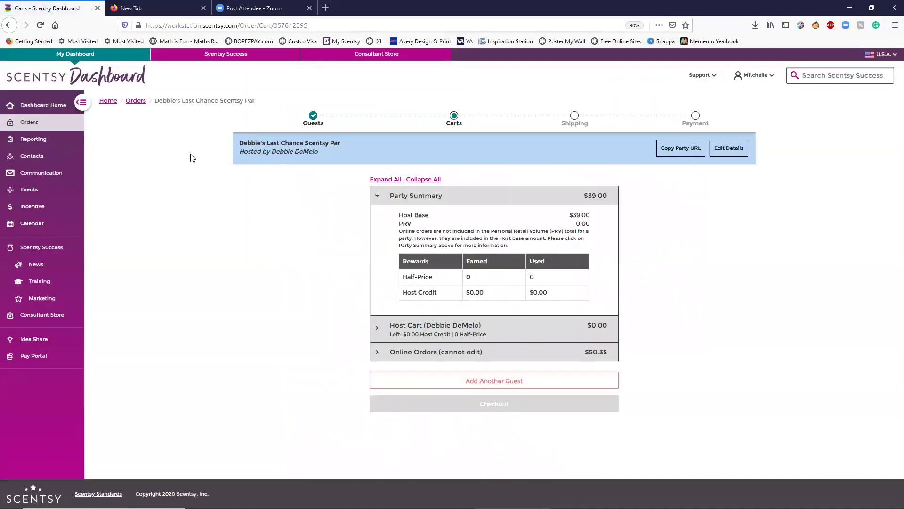
click(8, 26)
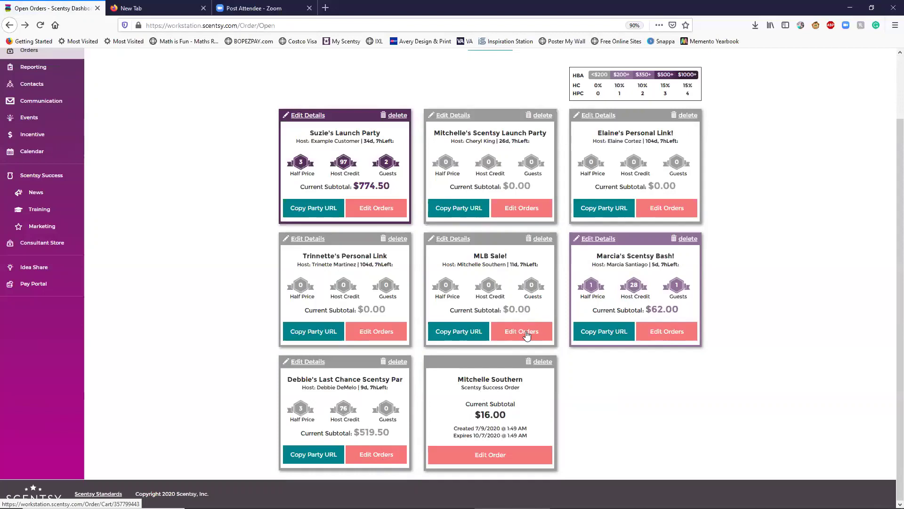
click(367, 458)
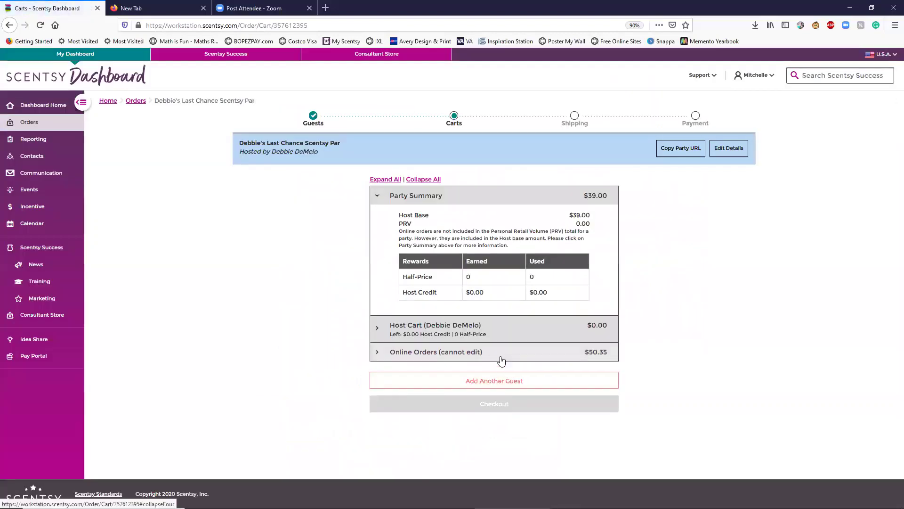
click(501, 358)
scroll(453, 264, down, 2)
click(436, 197)
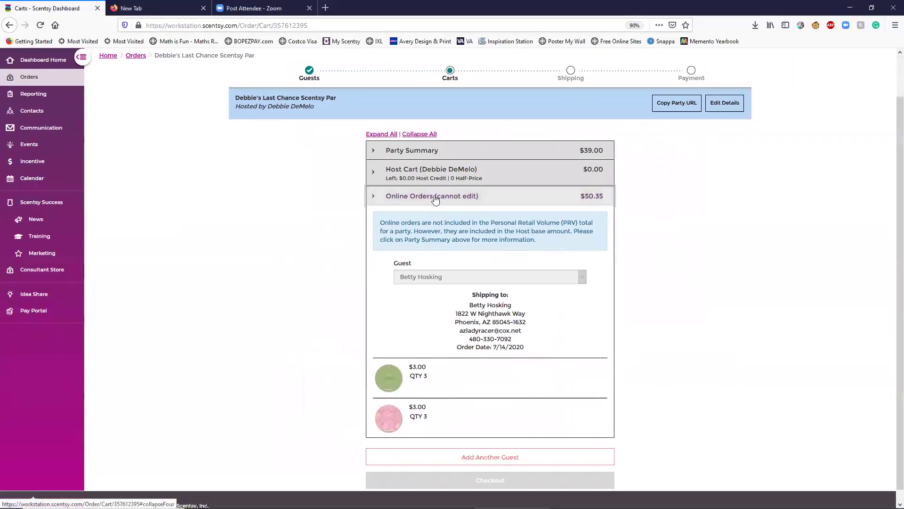
click(9, 25)
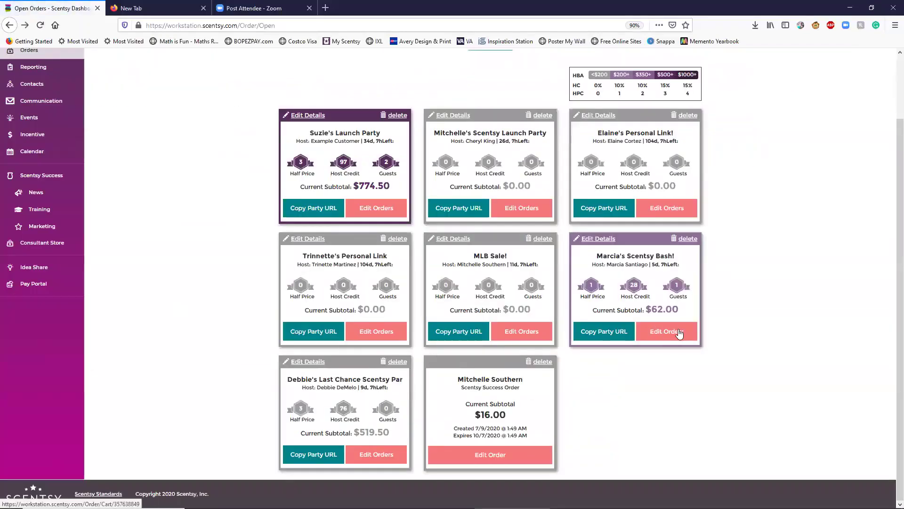
click(683, 333)
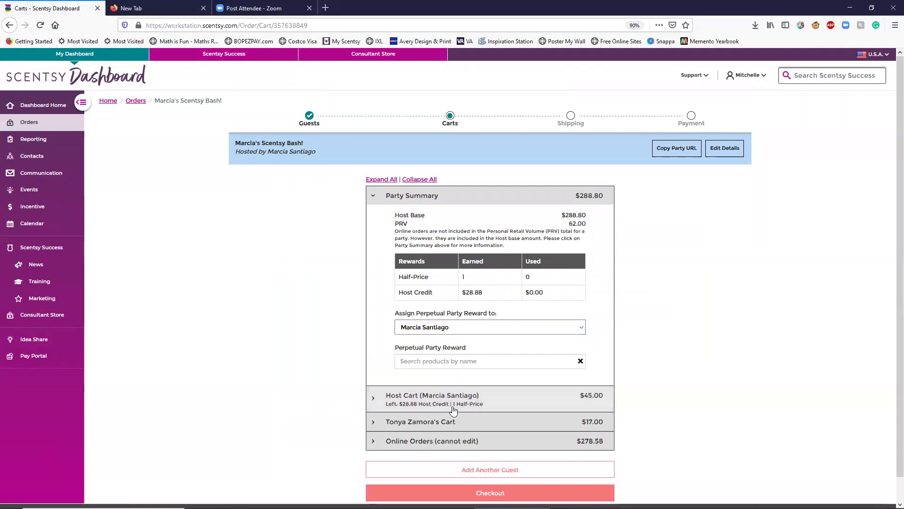
Step: Inspect the guest cart with 3 Scentsy Bars and the host's cart, collapsing each afterward
click(451, 422)
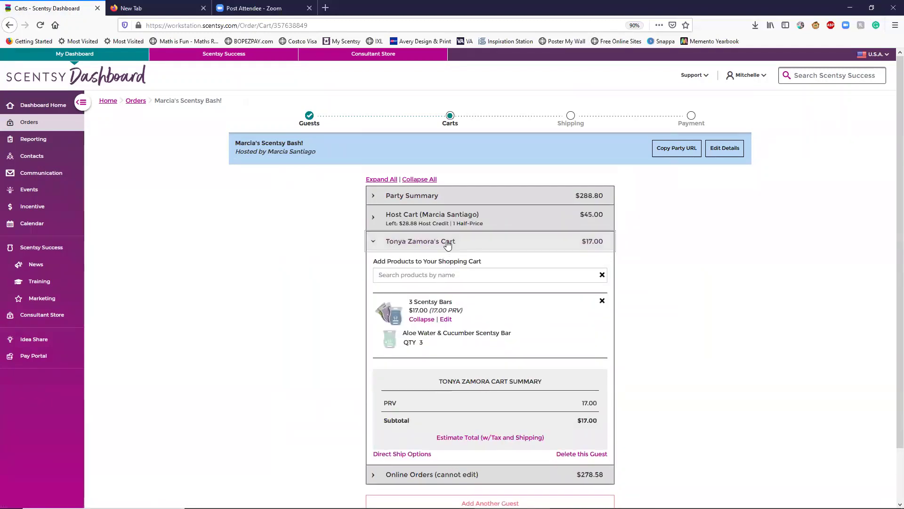
click(447, 241)
click(440, 218)
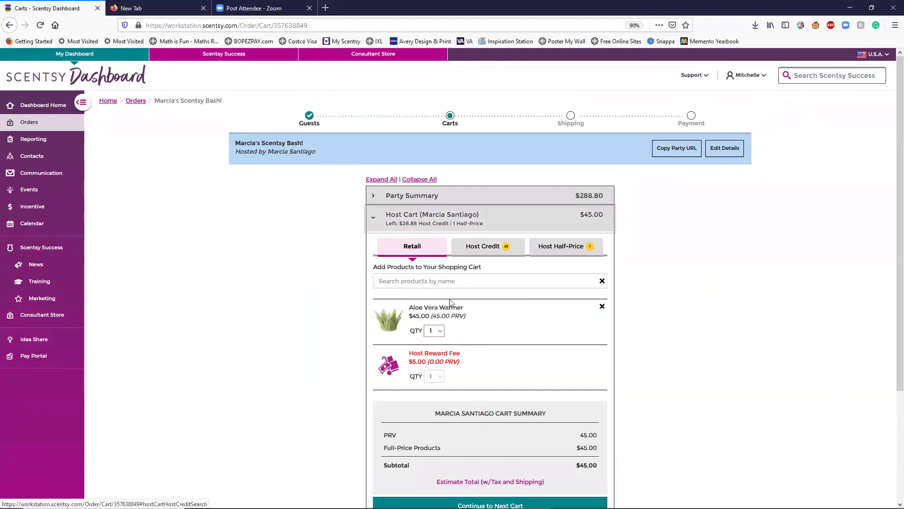
click(440, 218)
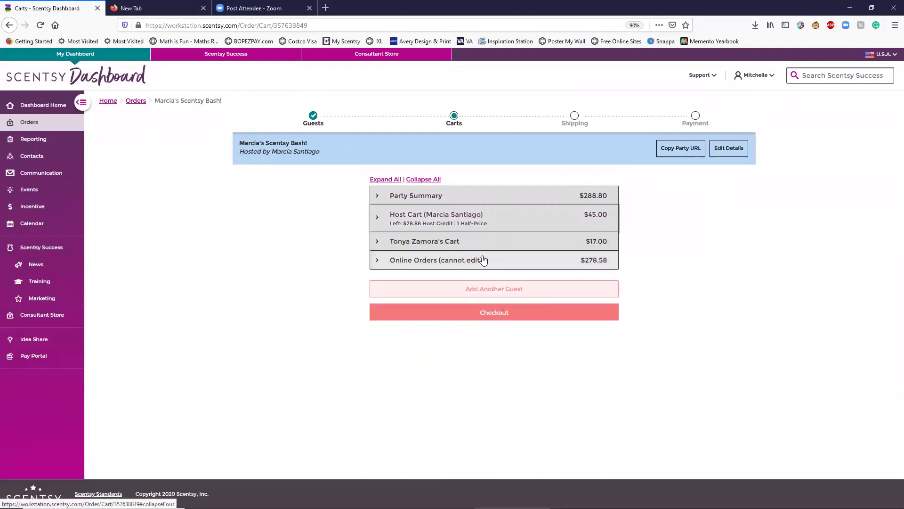
Step: Review the online orders section, switching between guests' online orders, then collapse it
click(482, 263)
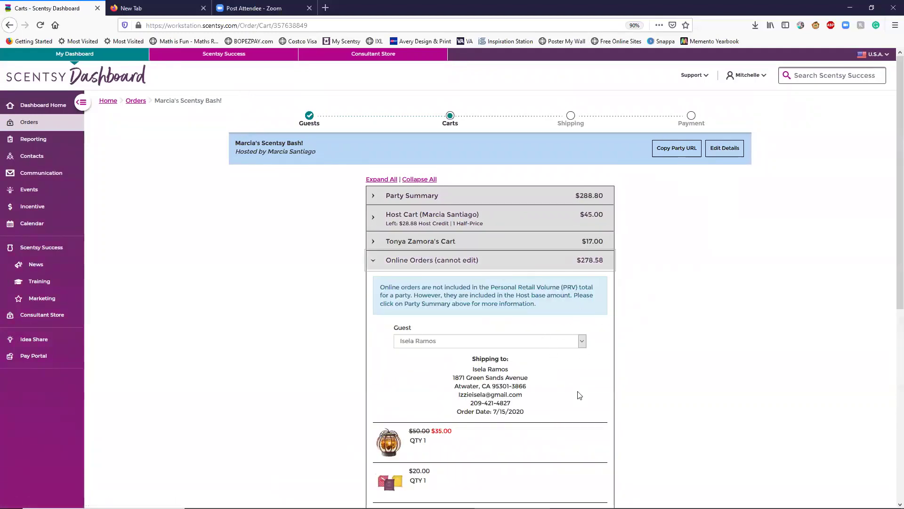
scroll(579, 396, down, 7)
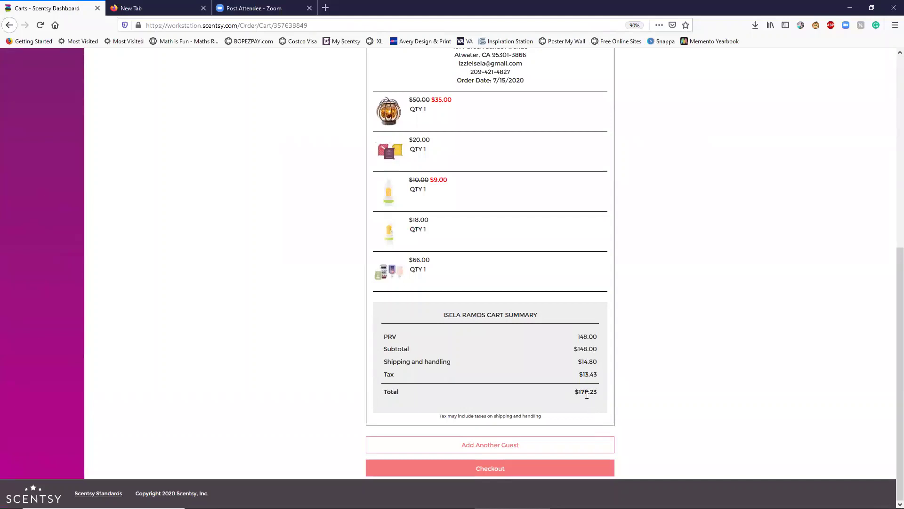
scroll(587, 395, up, 5)
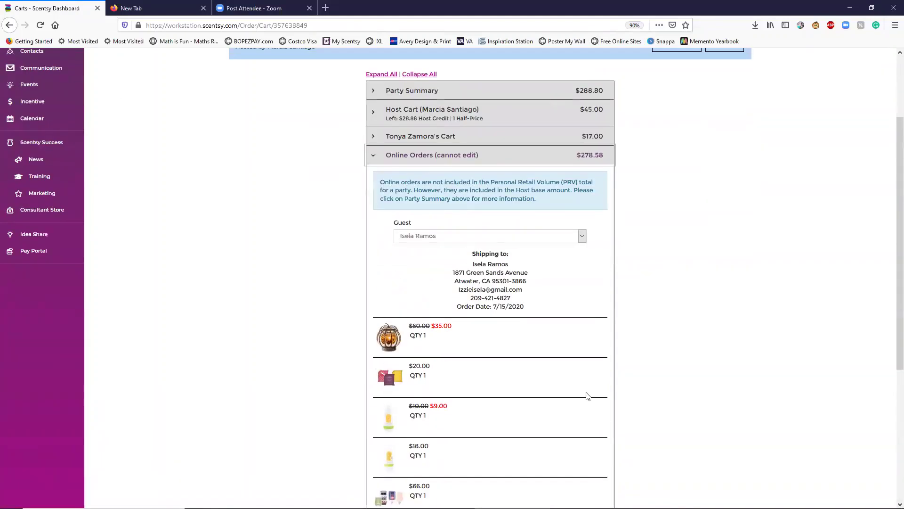
click(581, 236)
click(578, 260)
click(582, 236)
click(577, 263)
click(583, 236)
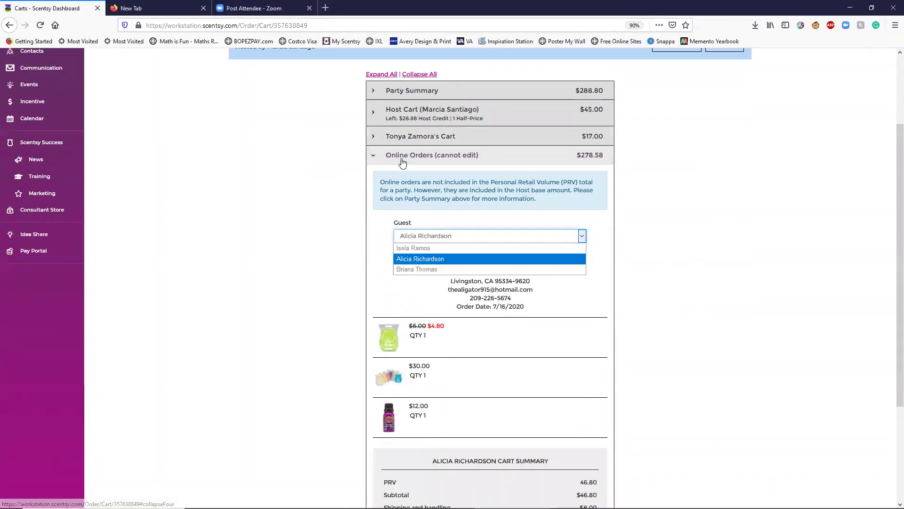
click(405, 156)
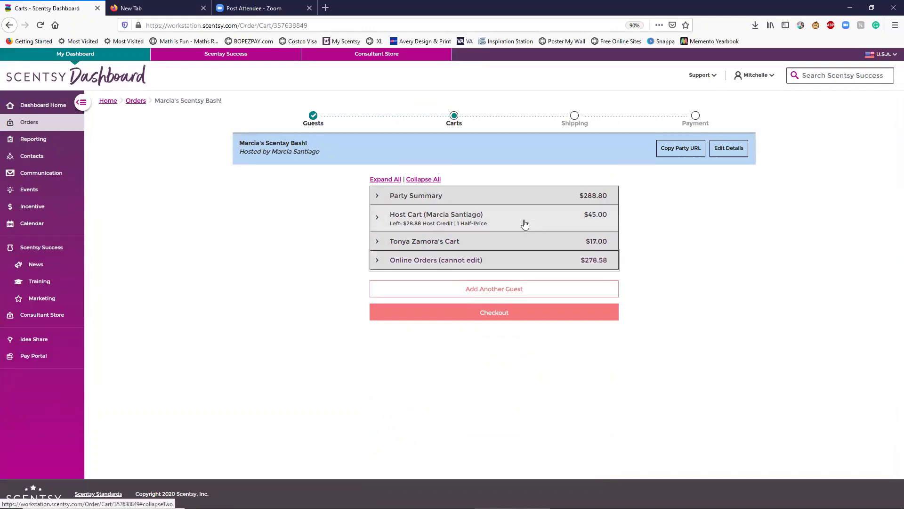
Step: Recheck the guest's cart and the host's cart, collapsing both again
click(494, 242)
click(490, 238)
click(485, 221)
click(485, 220)
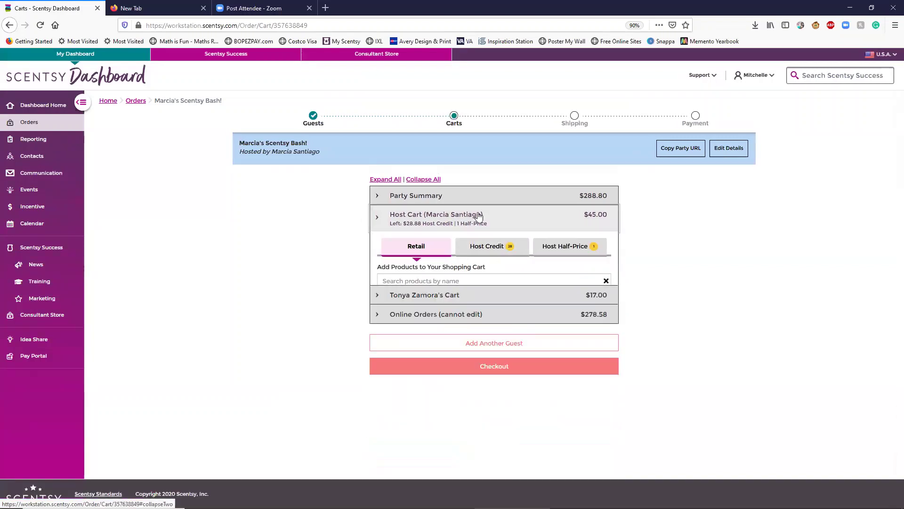
Step: Go back to the open orders list, reopen the Scentsy Bash party, then return to Dashboard Home
click(9, 25)
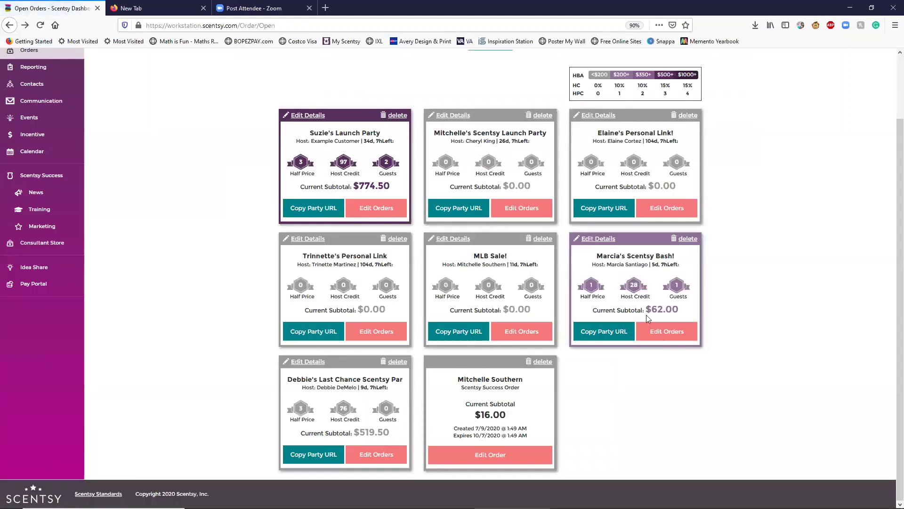
click(672, 340)
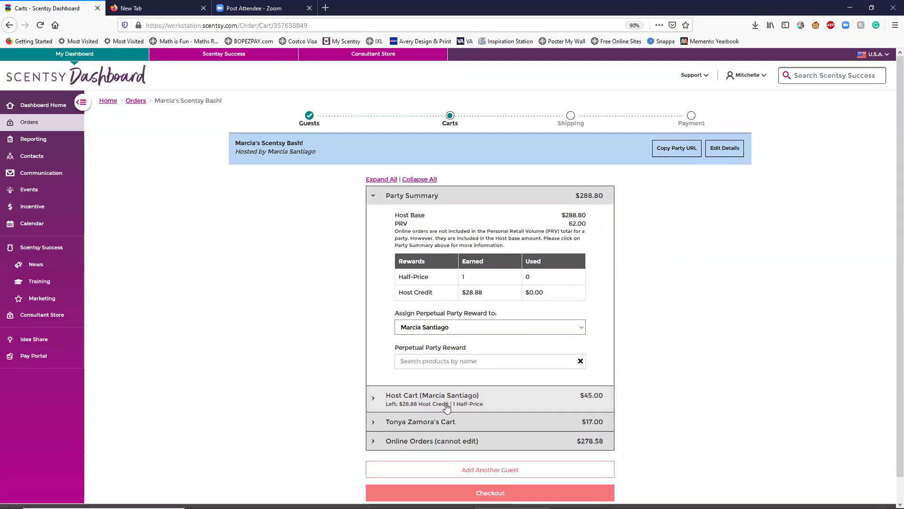
click(44, 109)
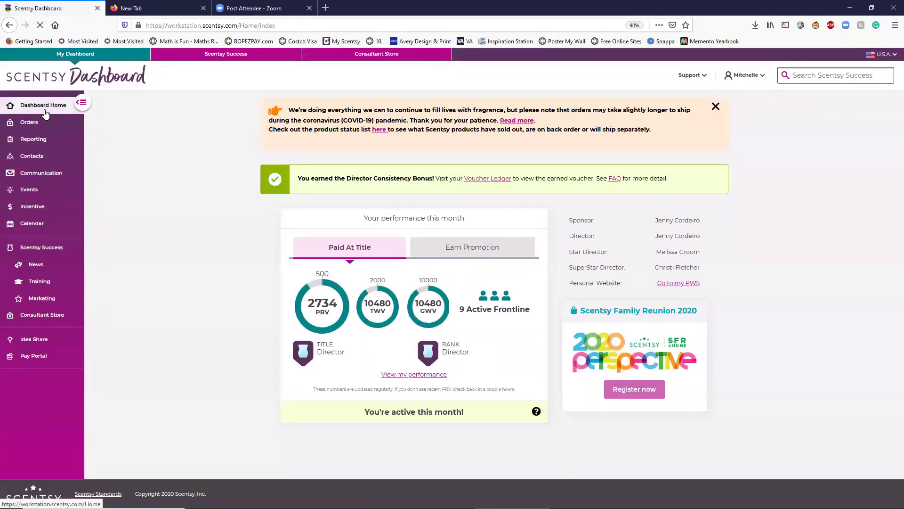